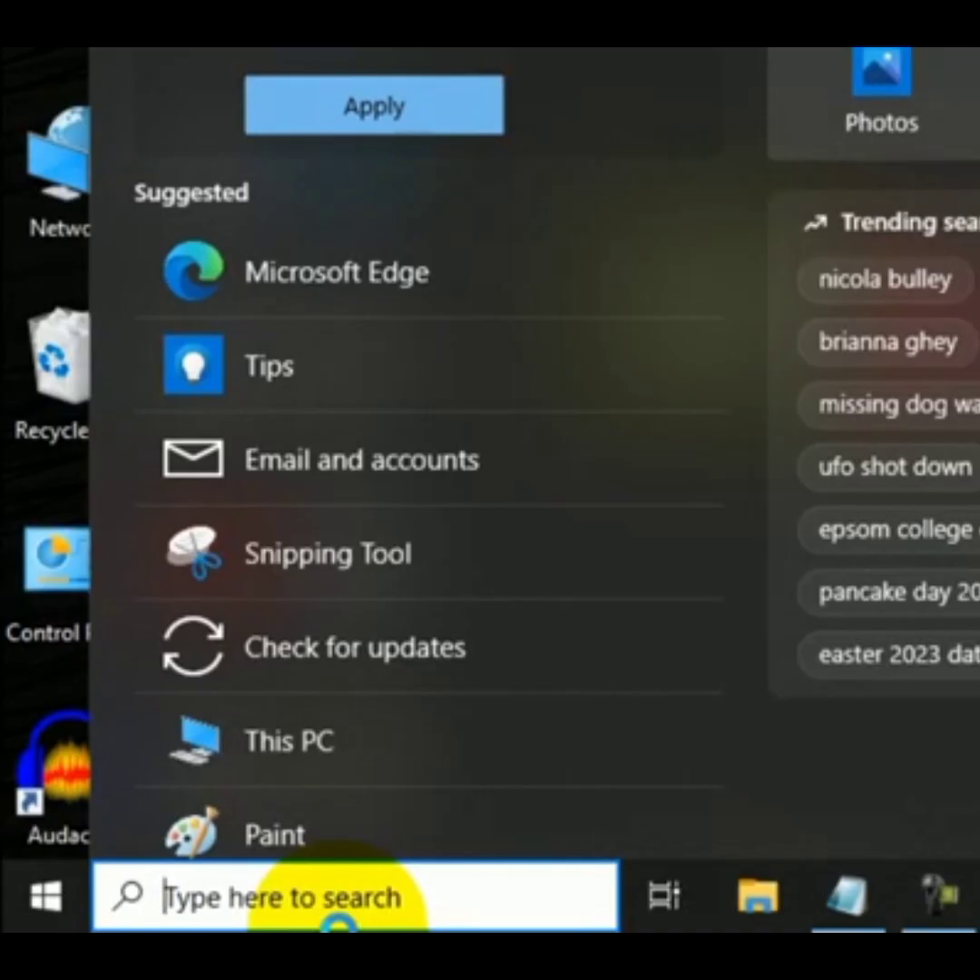
Step: Launch PowerPoint by searching 'po' in the Windows Start menu
type("po")
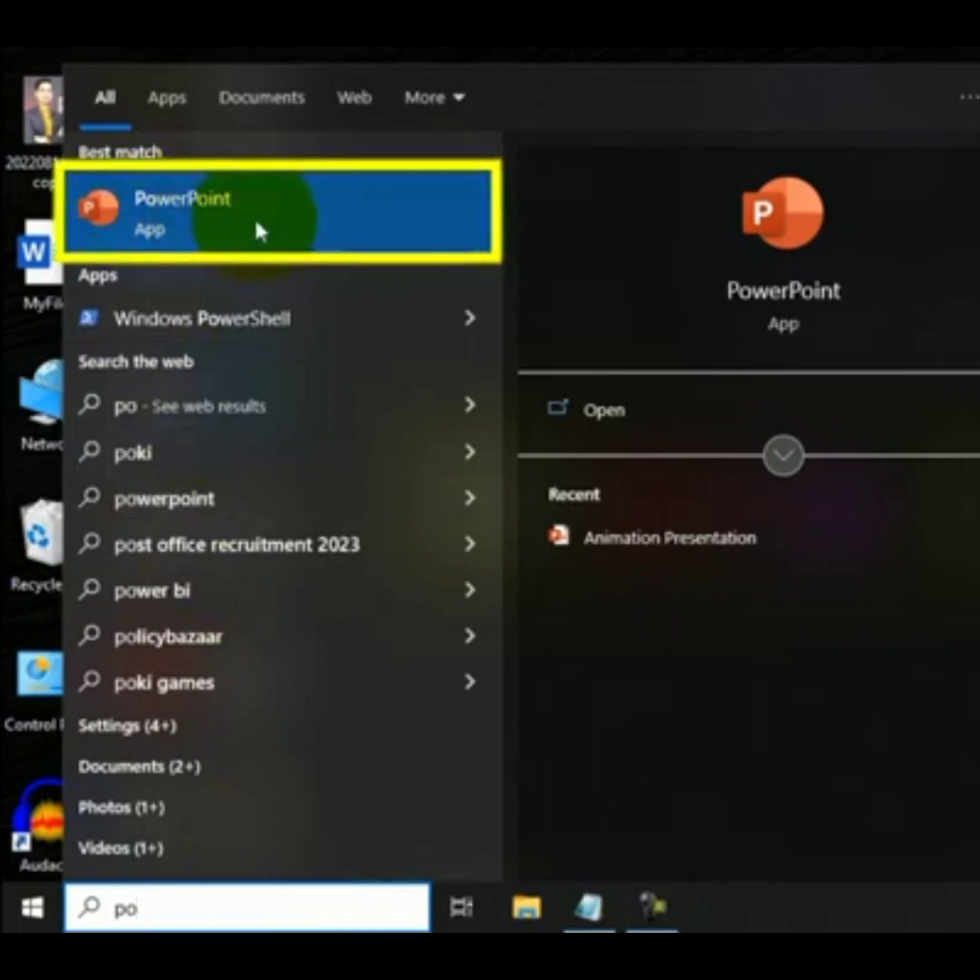
left_click(257, 225)
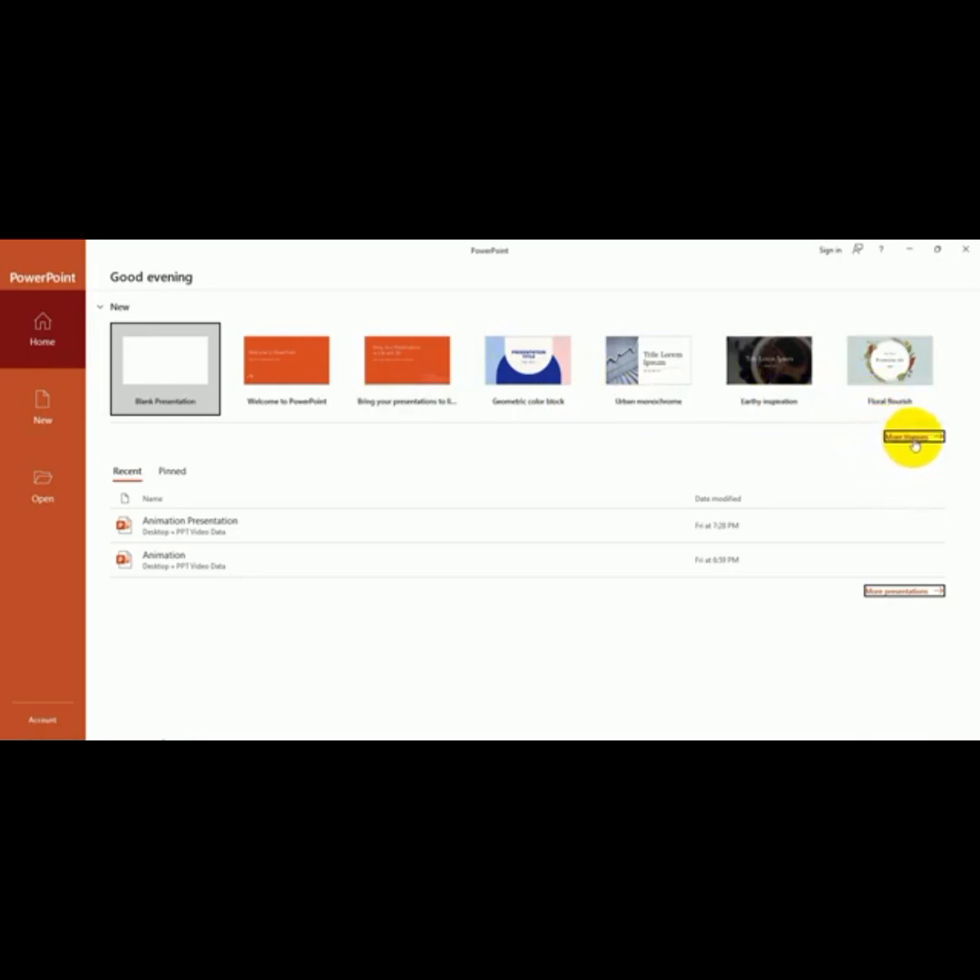
Step: Browse the full themes and templates gallery to start a blank presentation
left_click(914, 440)
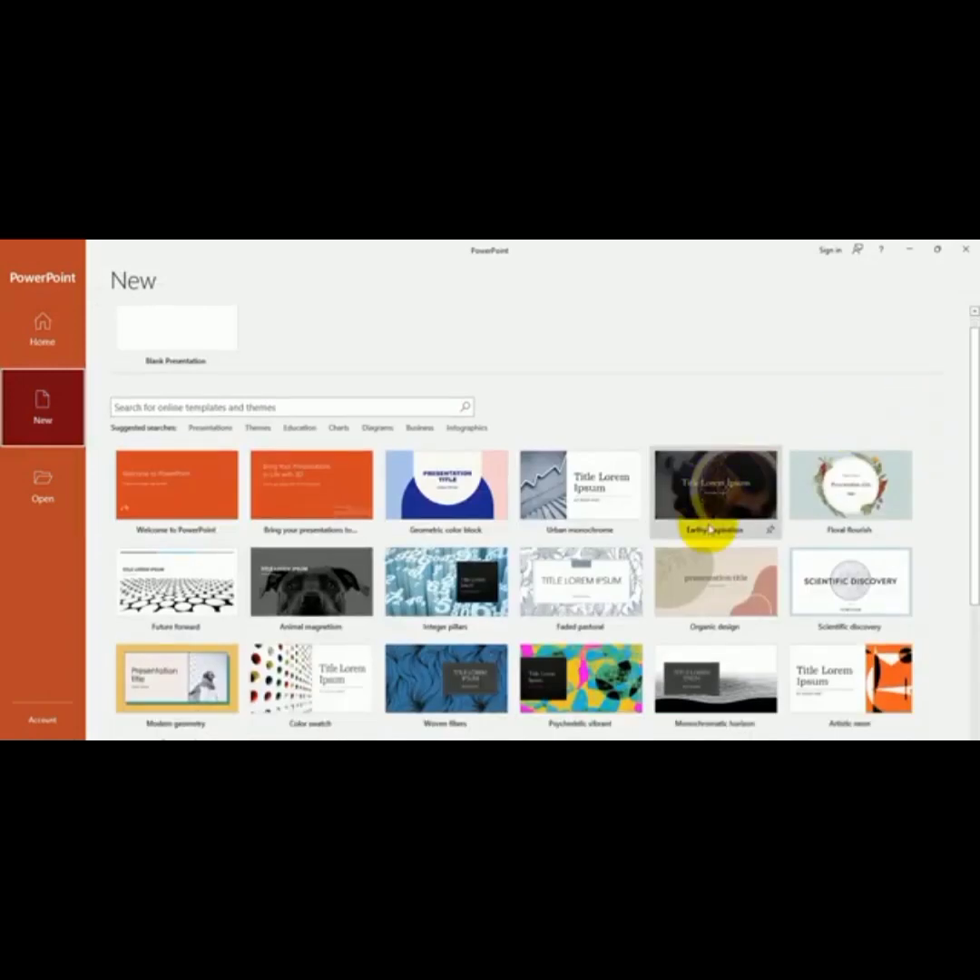
scroll(671, 533, "down", 2)
scroll(672, 533, "down", 1)
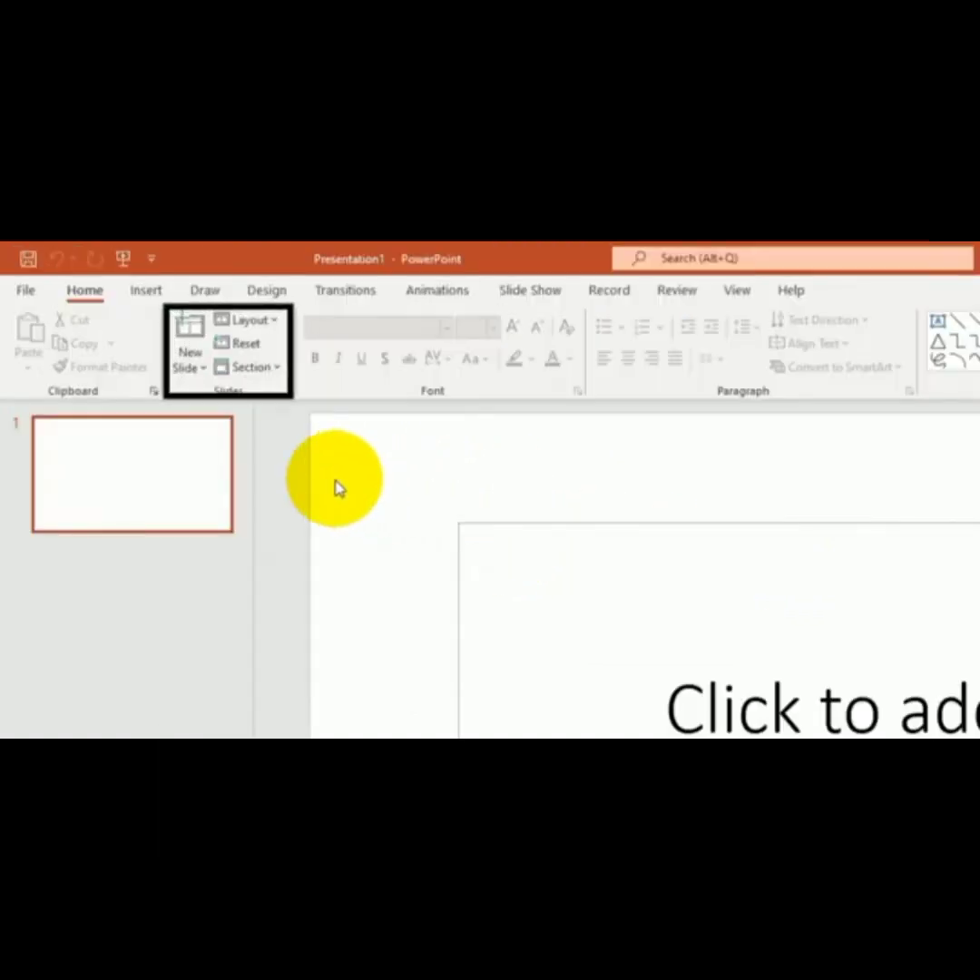
Step: Check the slide layouts without adding one, then enter 'Microsoft Office' as the first slide's title
left_click(188, 363)
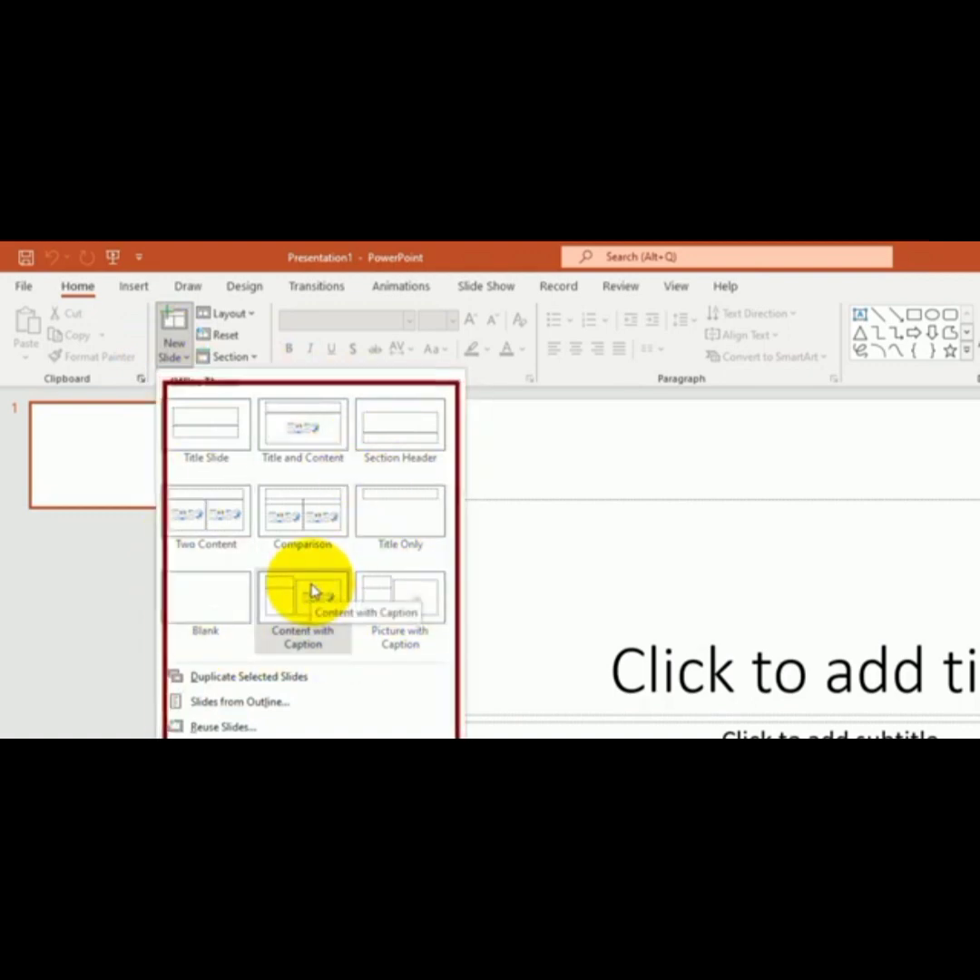
left_click(617, 474)
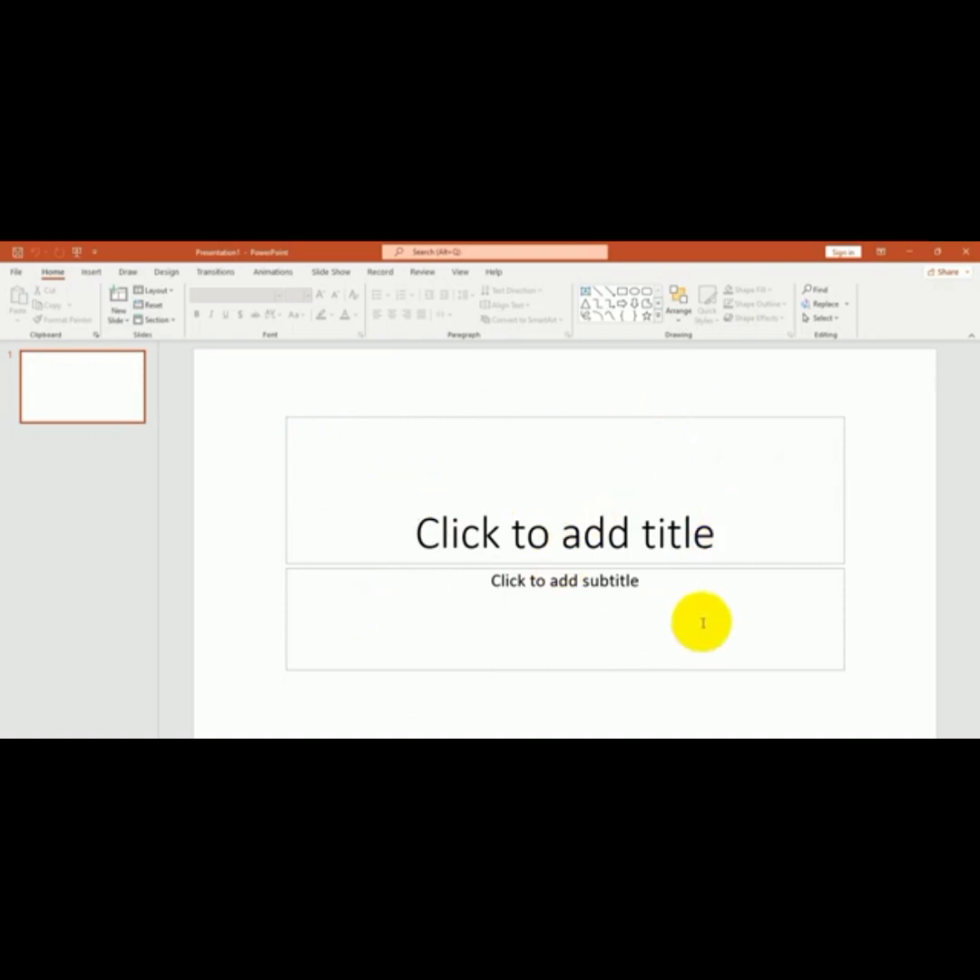
left_click(120, 325)
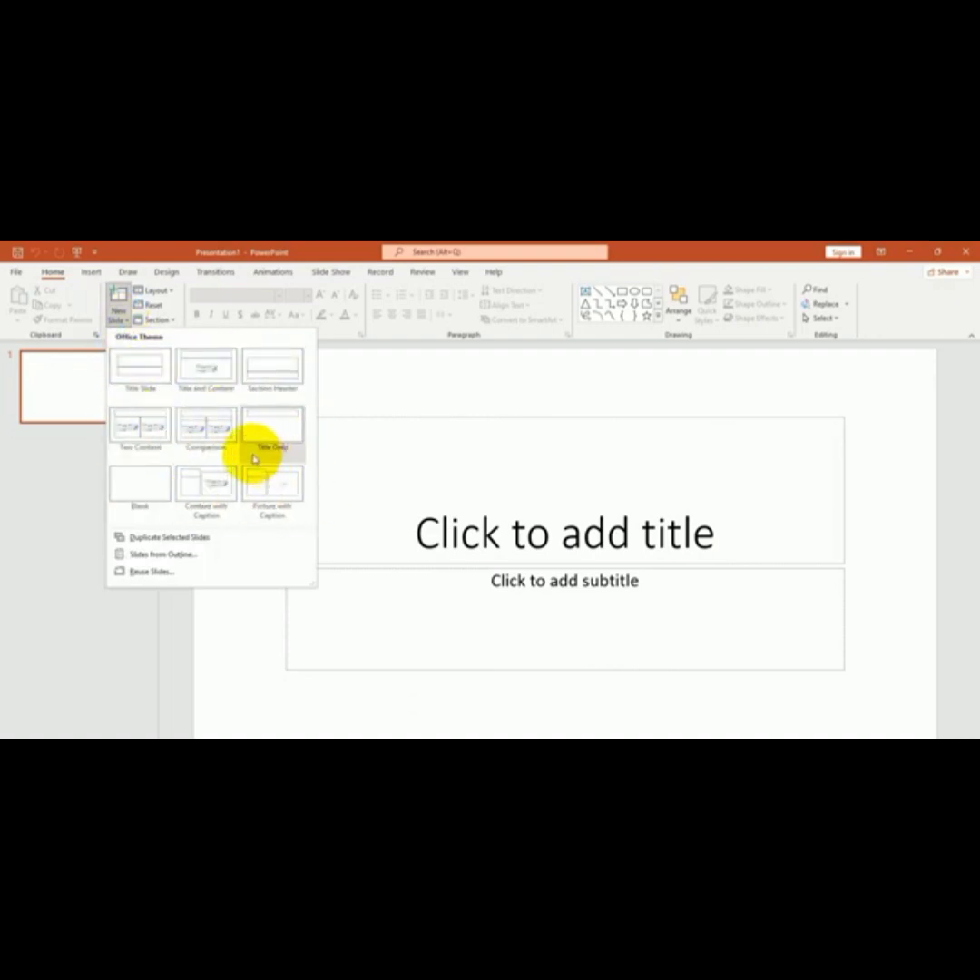
left_click(203, 375)
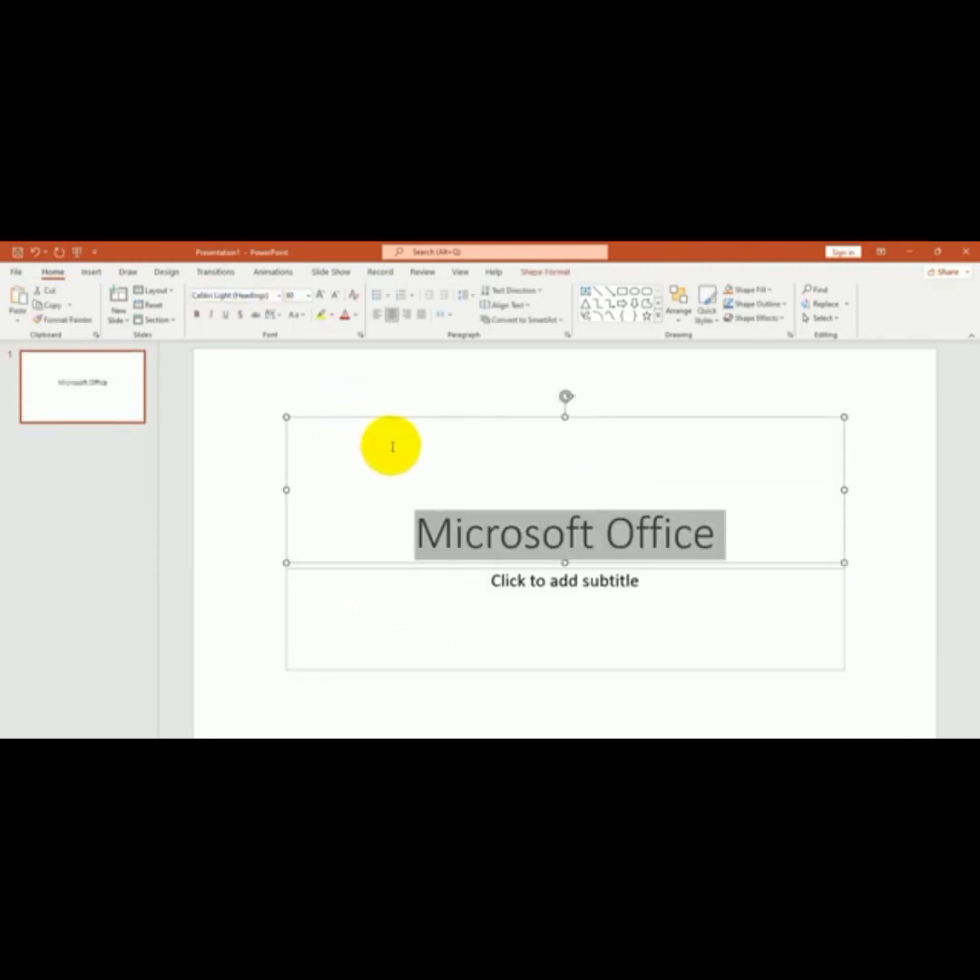
Step: Make the 'Microsoft Office' title bold and three font sizes larger
left_click(198, 315)
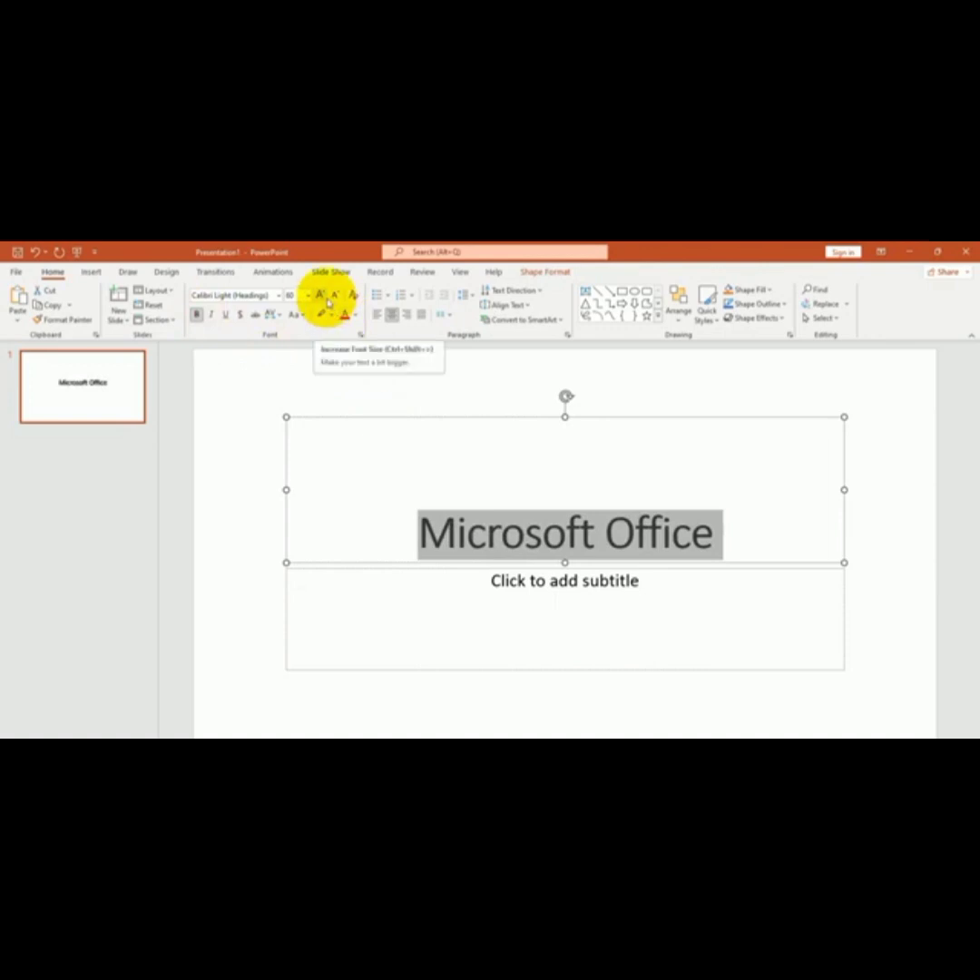
left_click(322, 296)
left_click(322, 296)
left_click(322, 295)
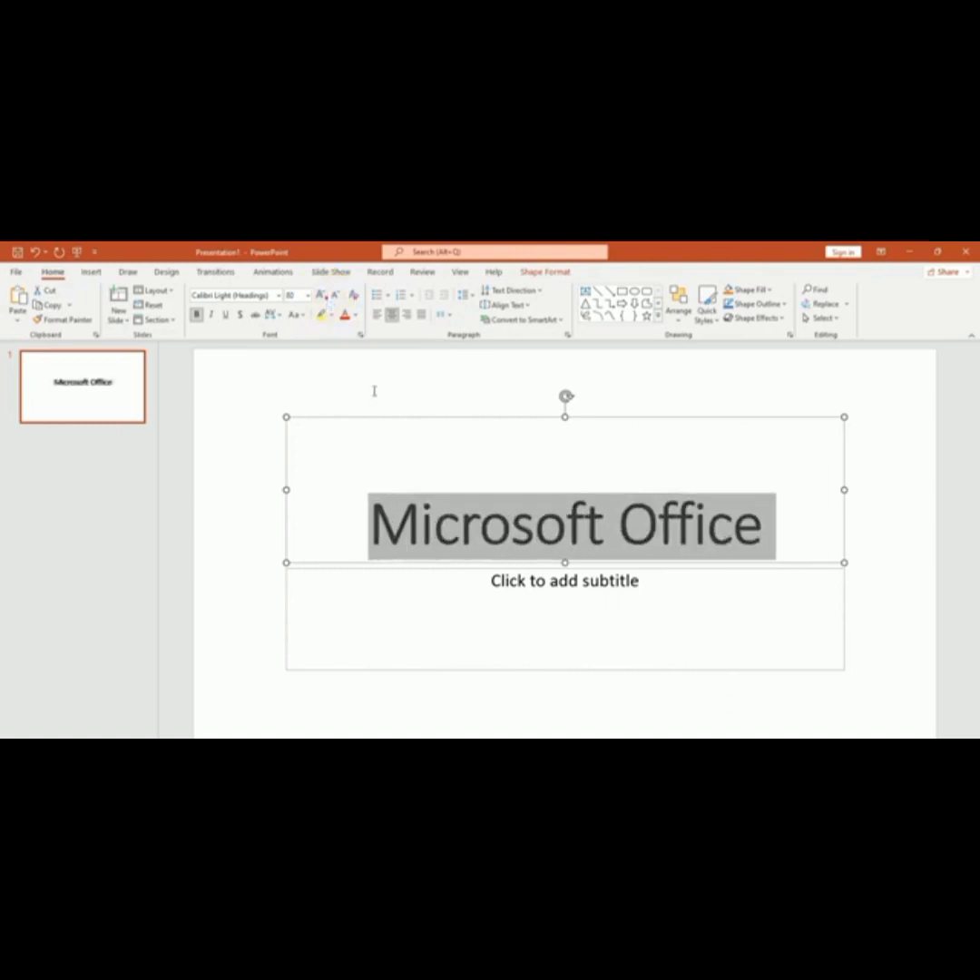
Step: Delete the empty subtitle placeholder from the title slide
left_click(583, 601)
key("Escape")
key("Escape")
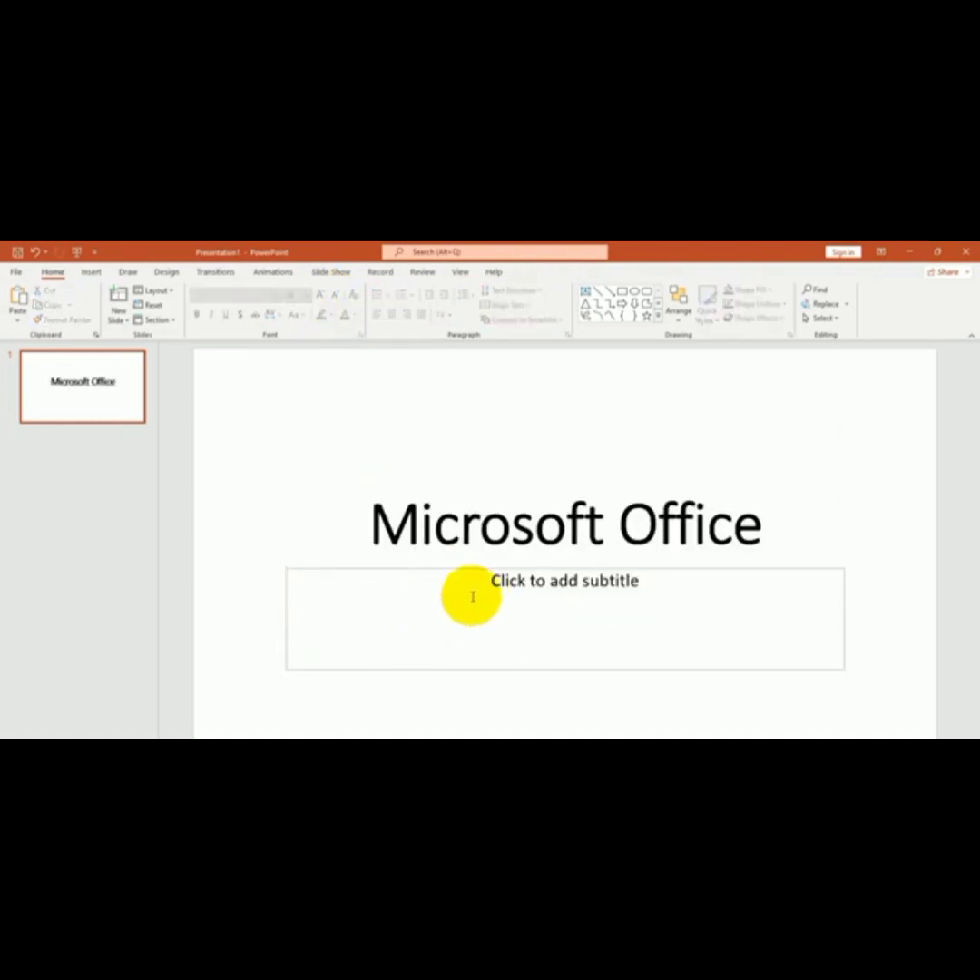
left_click(457, 574)
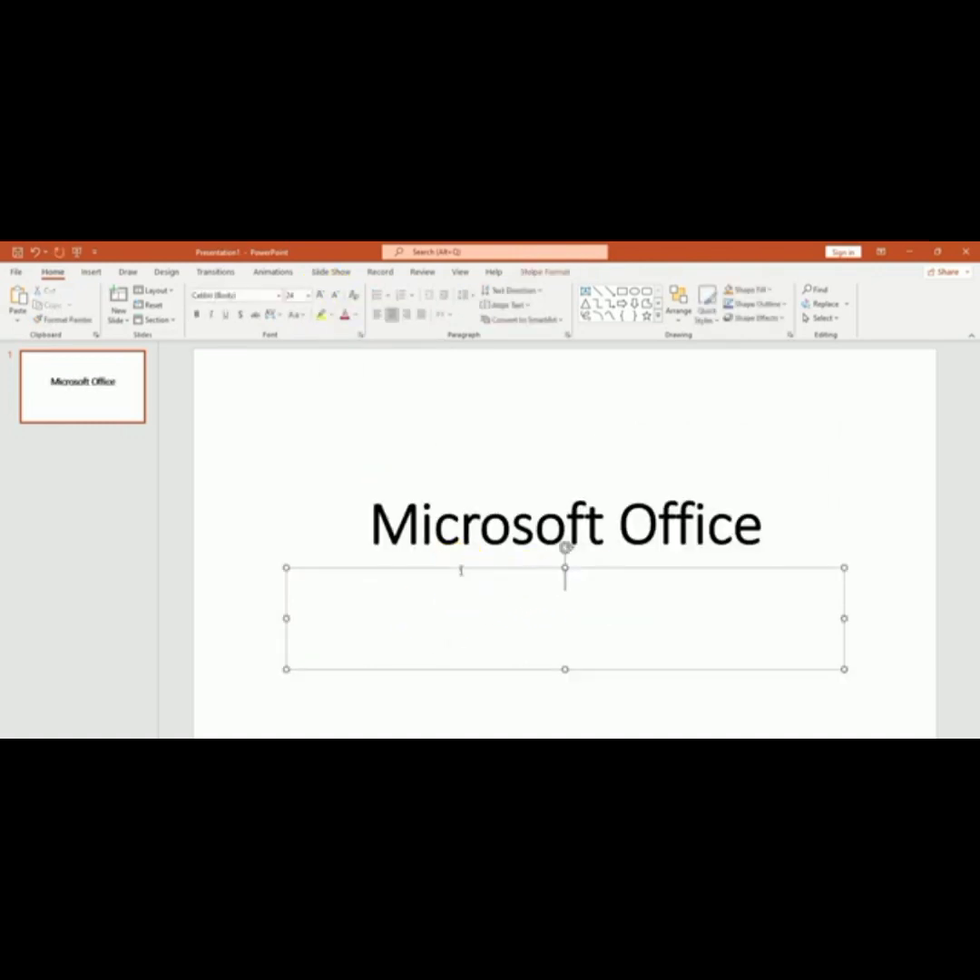
left_click(455, 568)
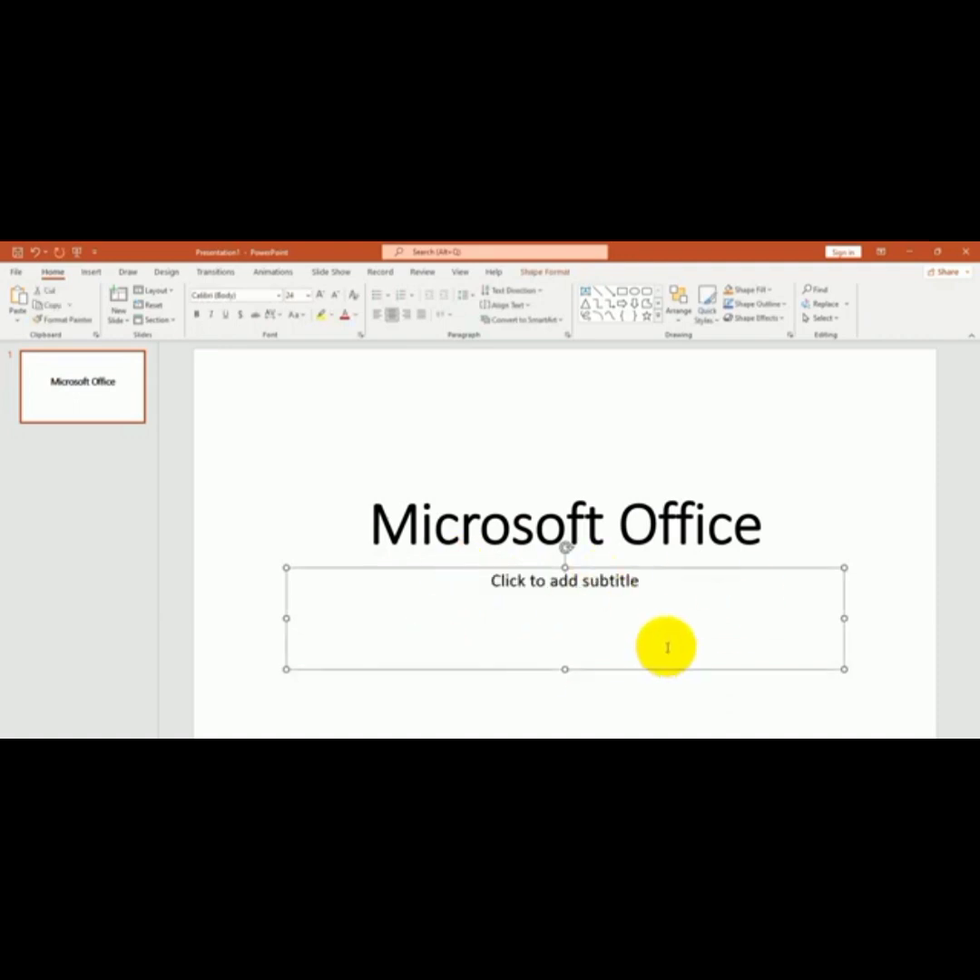
key("Delete")
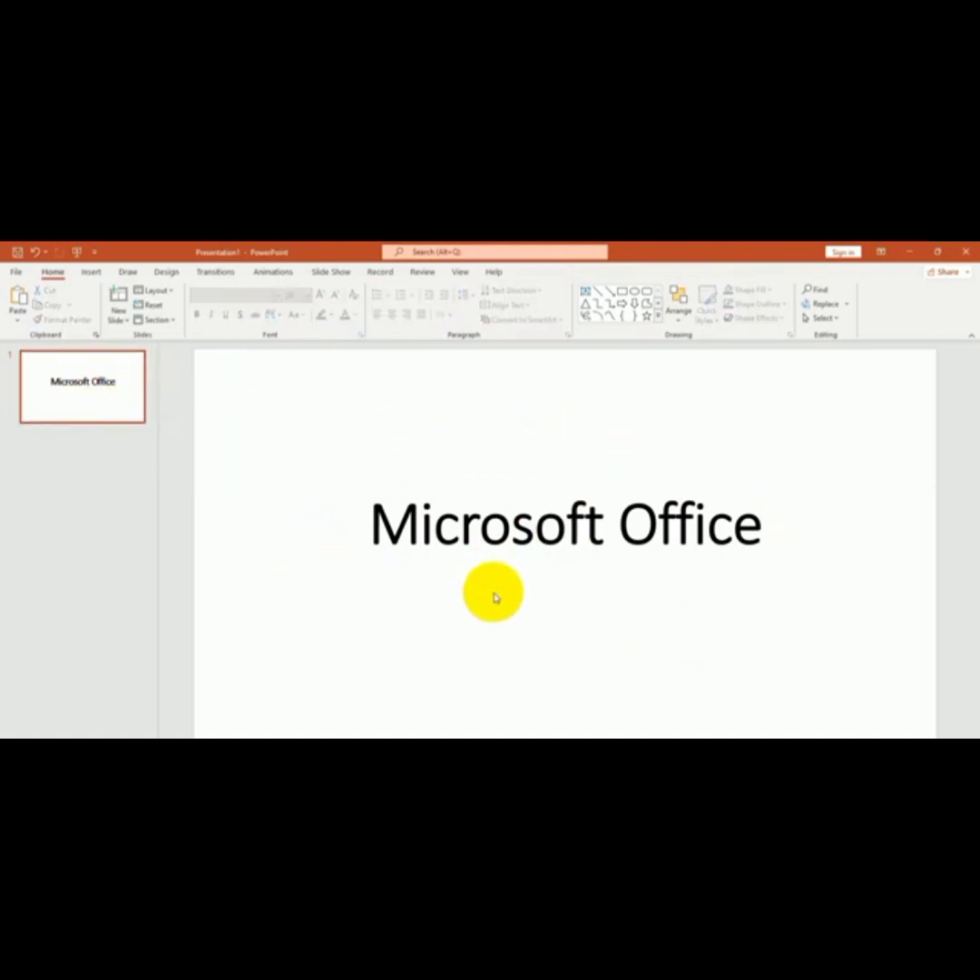
left_click(118, 315)
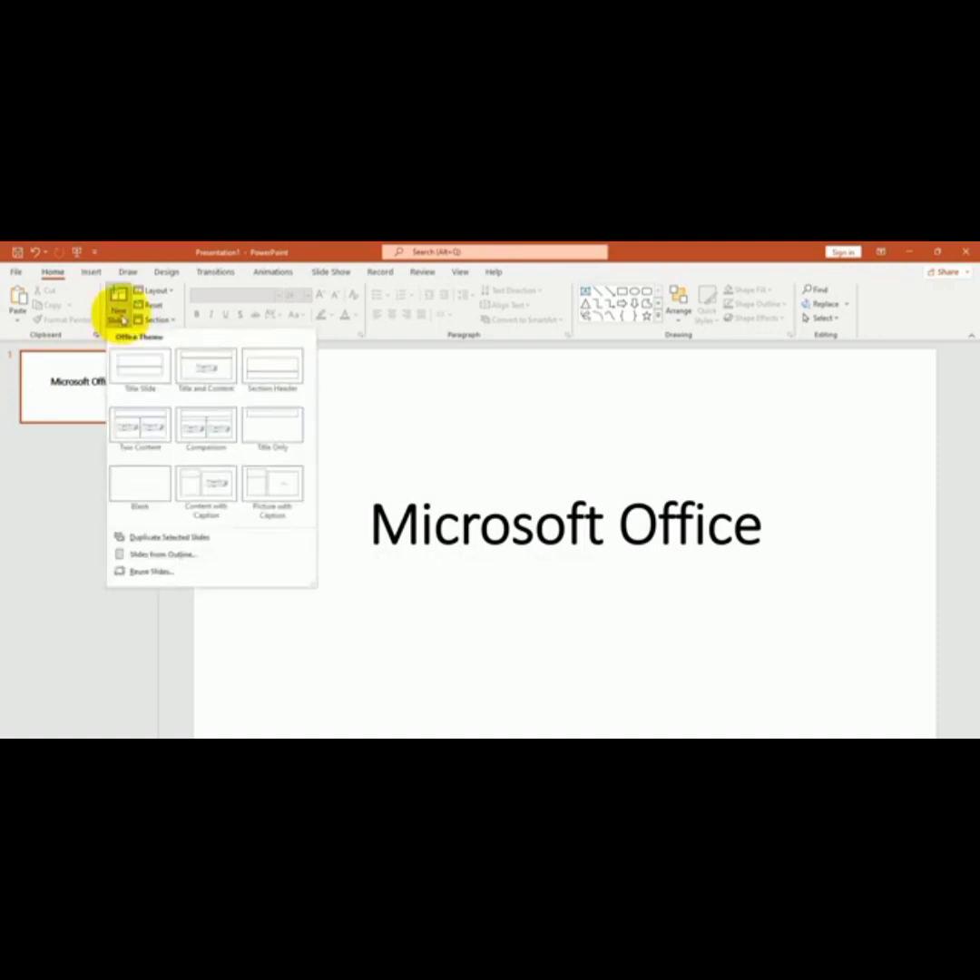
Step: Add a Title and Content slide with three Microsoft Office paragraphs pasted from Notepad, without blank lines
left_click(216, 366)
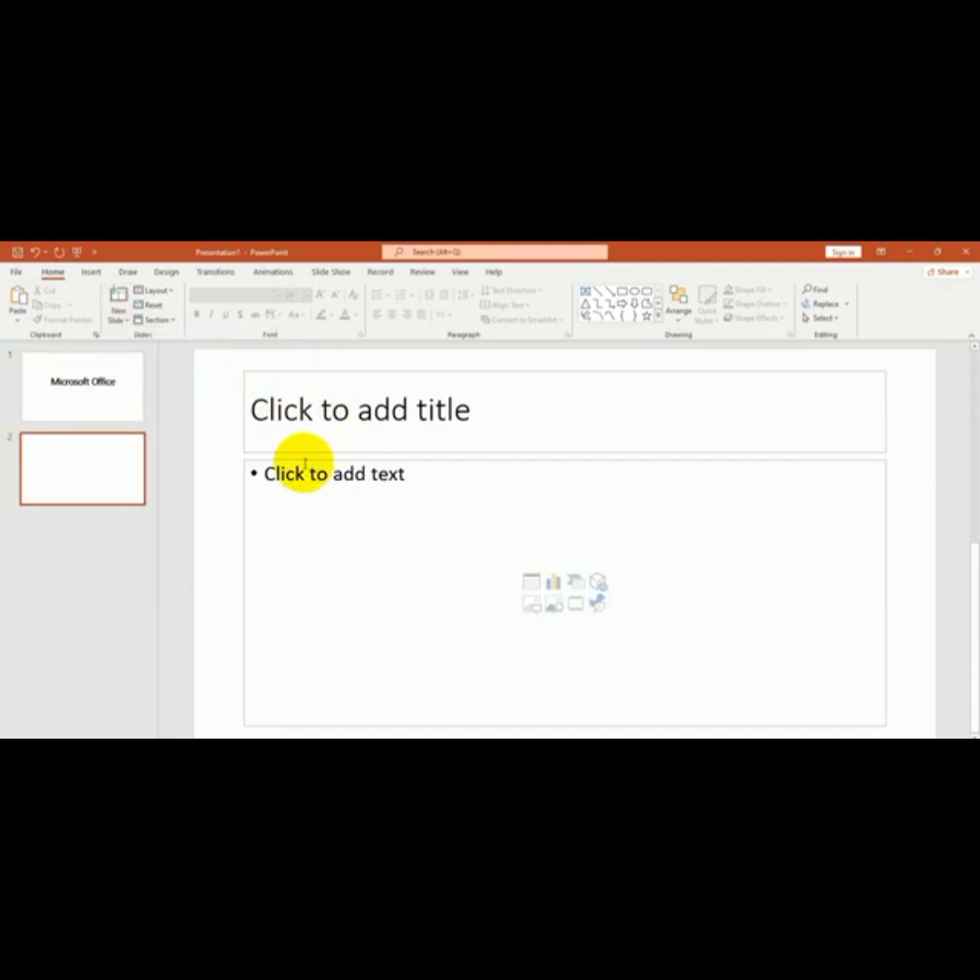
key("alt+Tab")
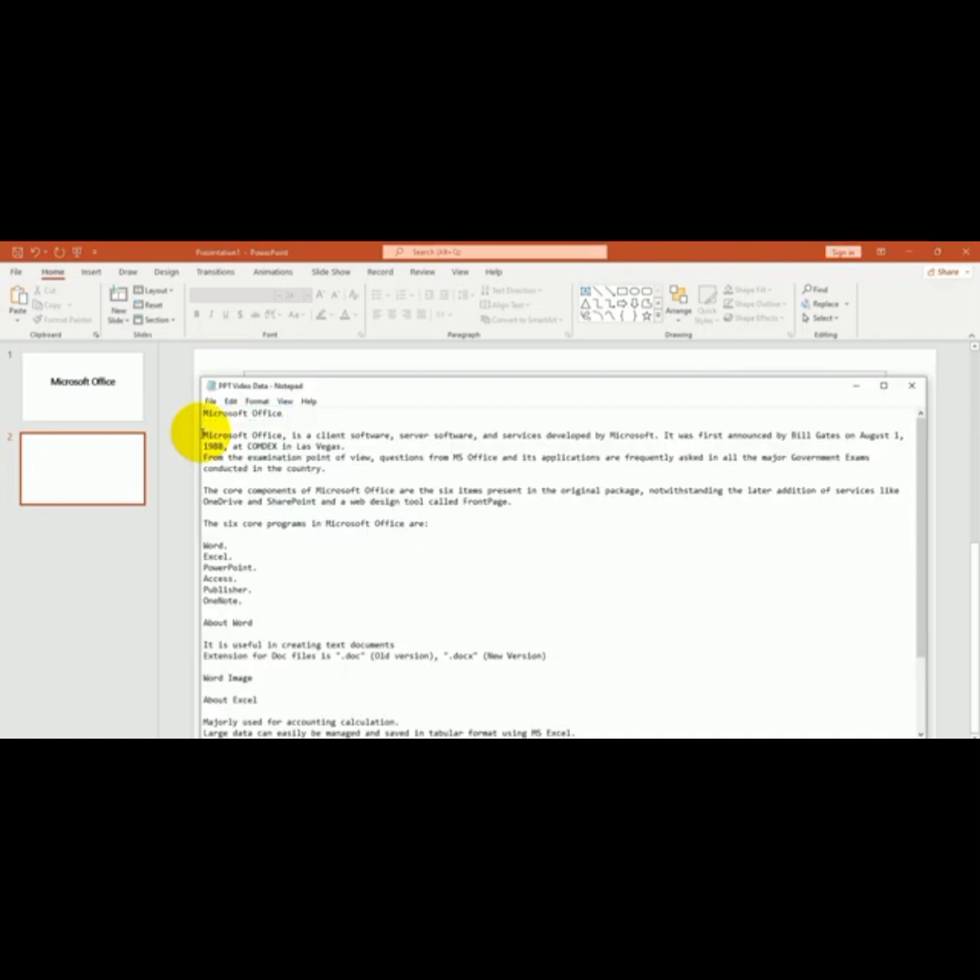
left_click_drag(201, 435, 523, 500)
key("ctrl+c")
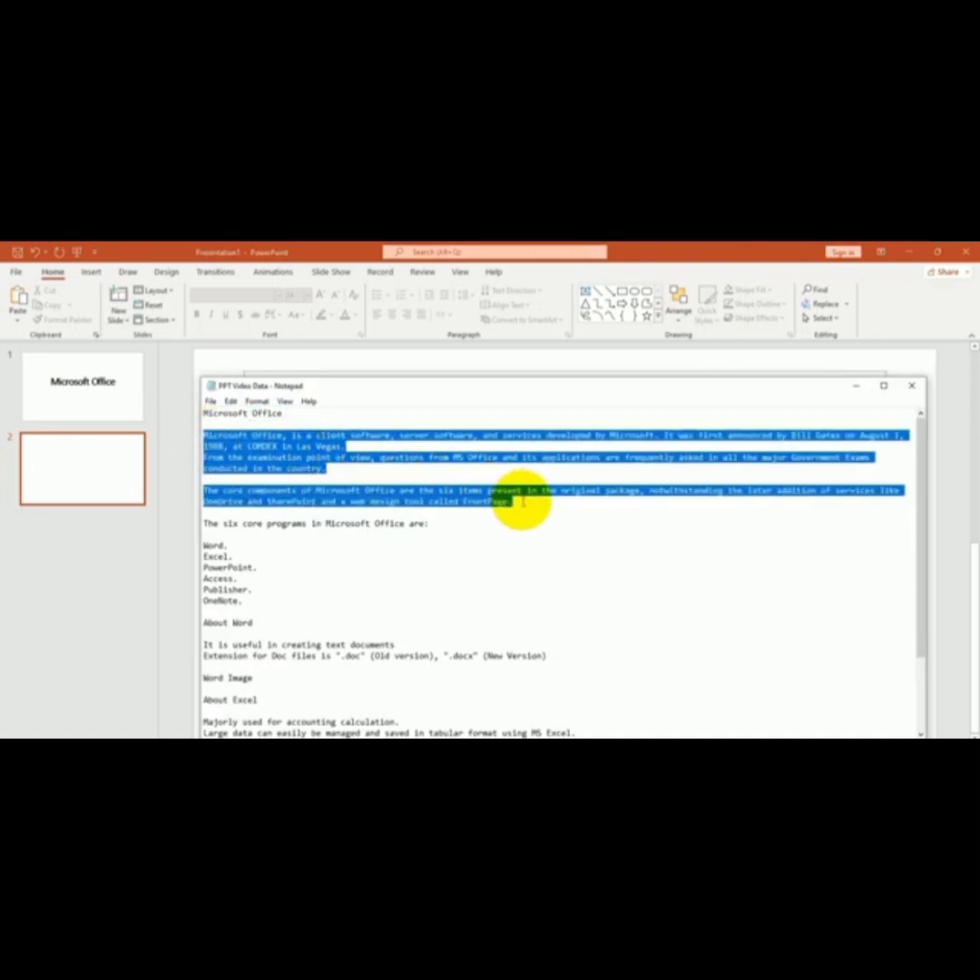
left_click(181, 418)
left_click(307, 500)
key("ctrl+v")
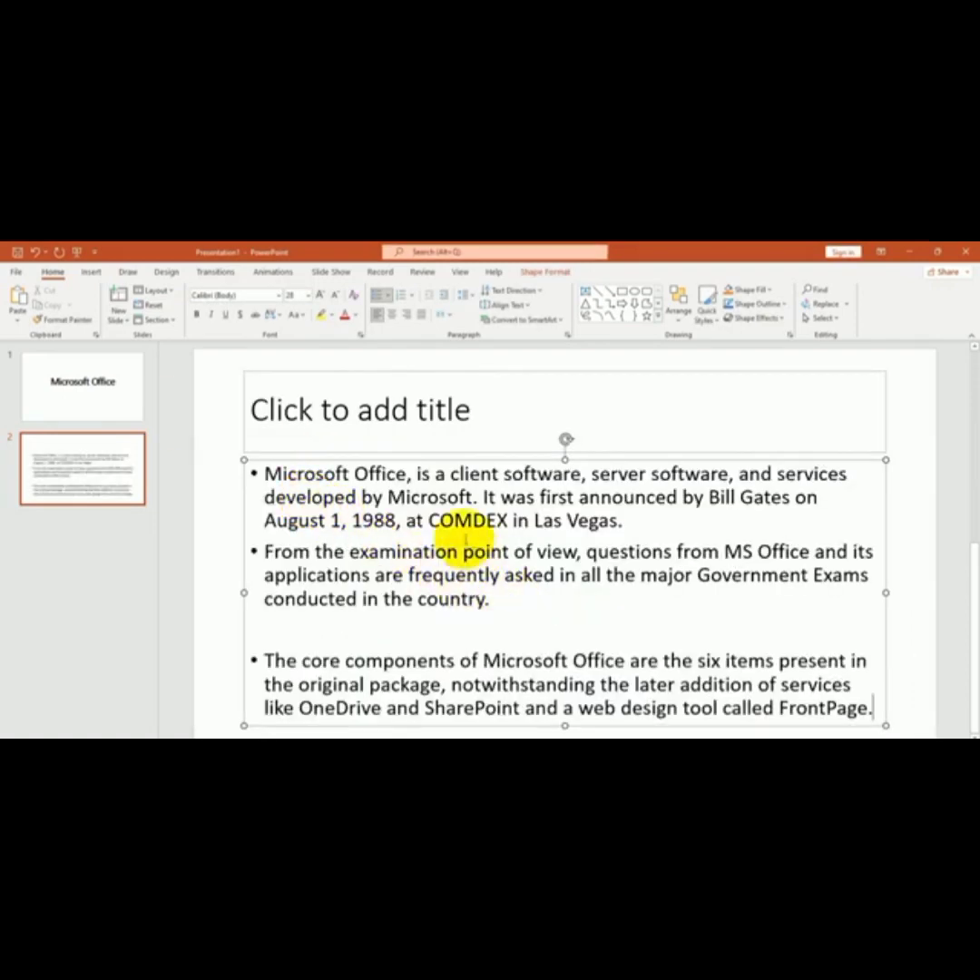
left_click(263, 628)
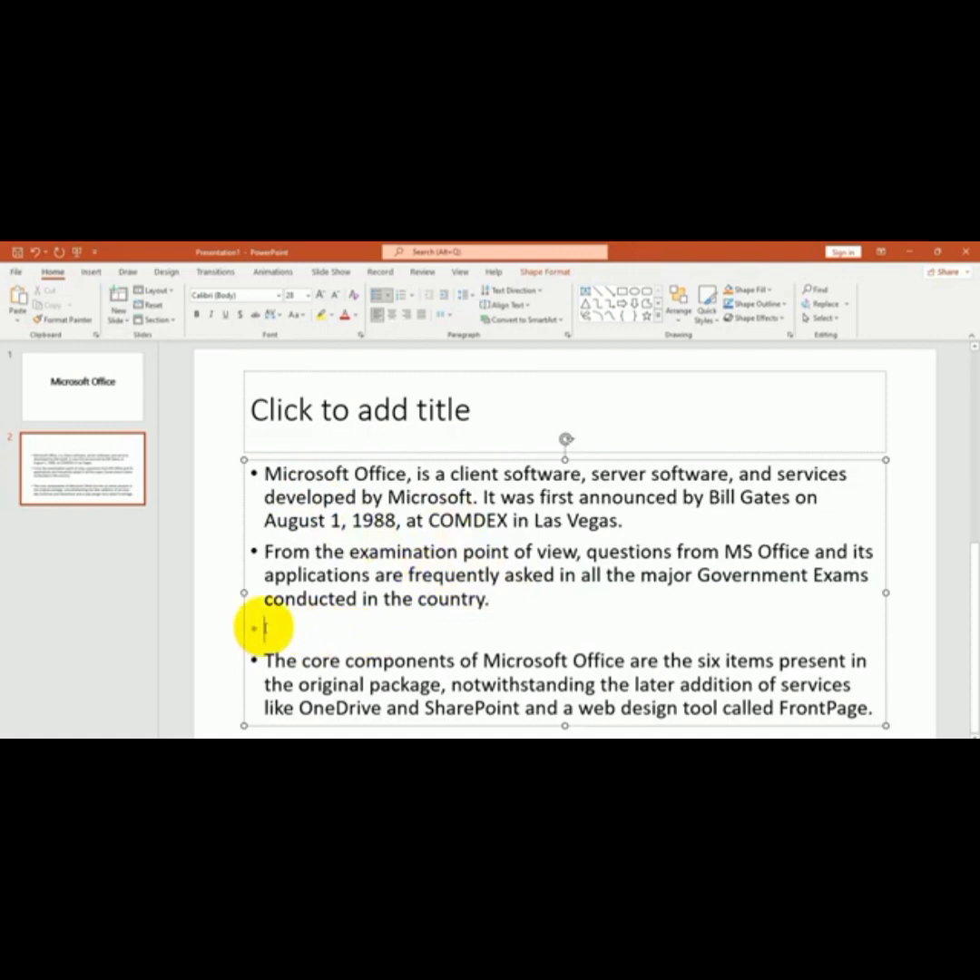
key("BackSpace")
Step: Title the slide 'About MS Office' in bold, one font size larger
left_click(418, 420)
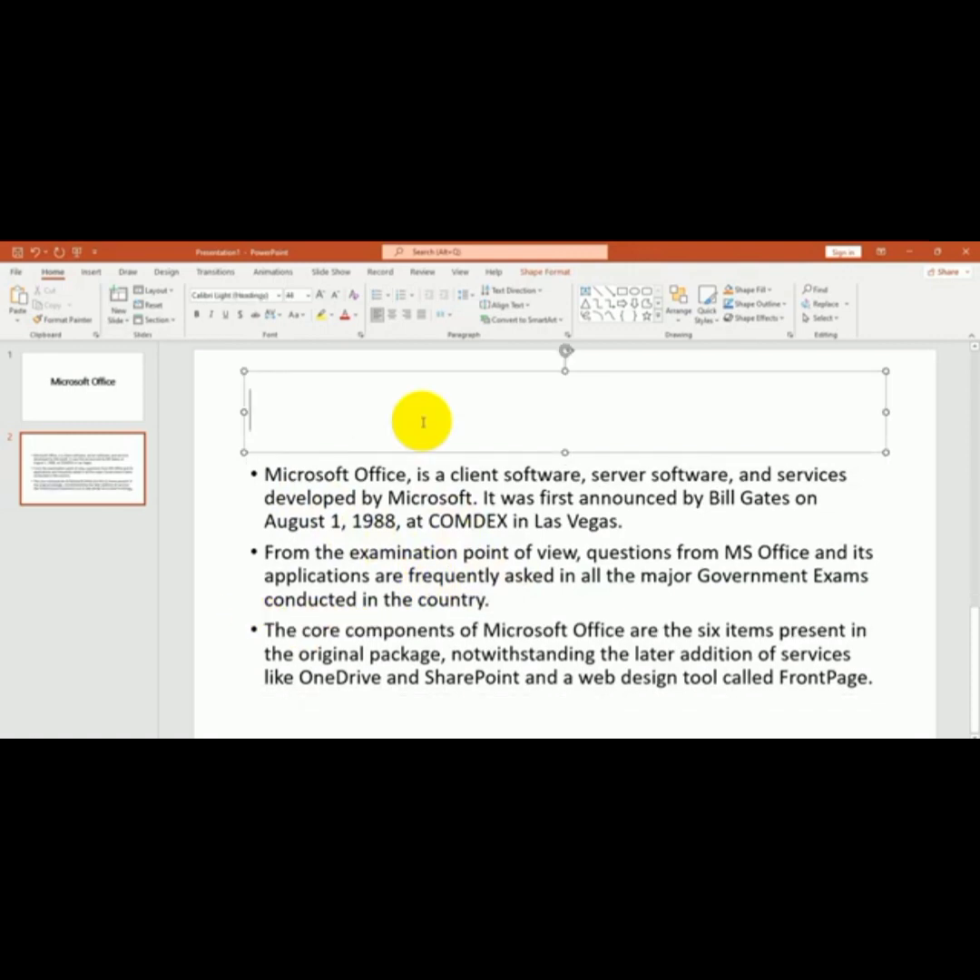
type("About MS Office")
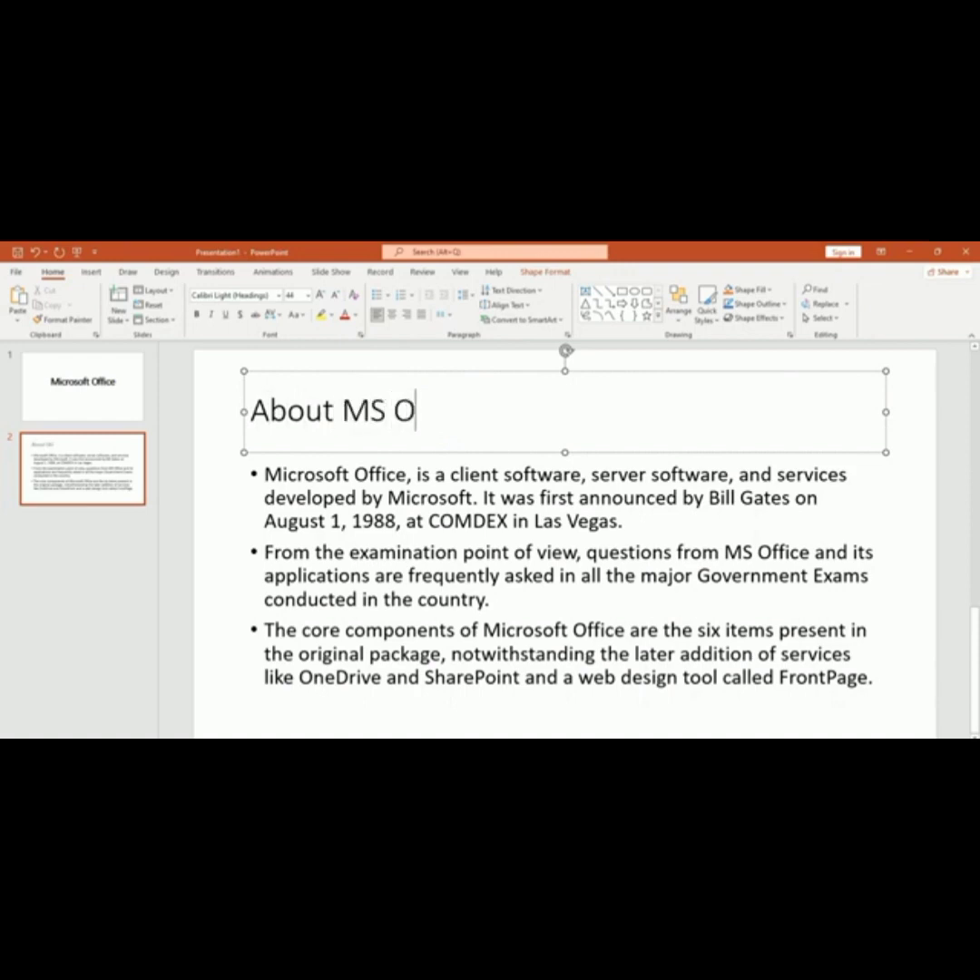
left_click(474, 372)
left_click(196, 314)
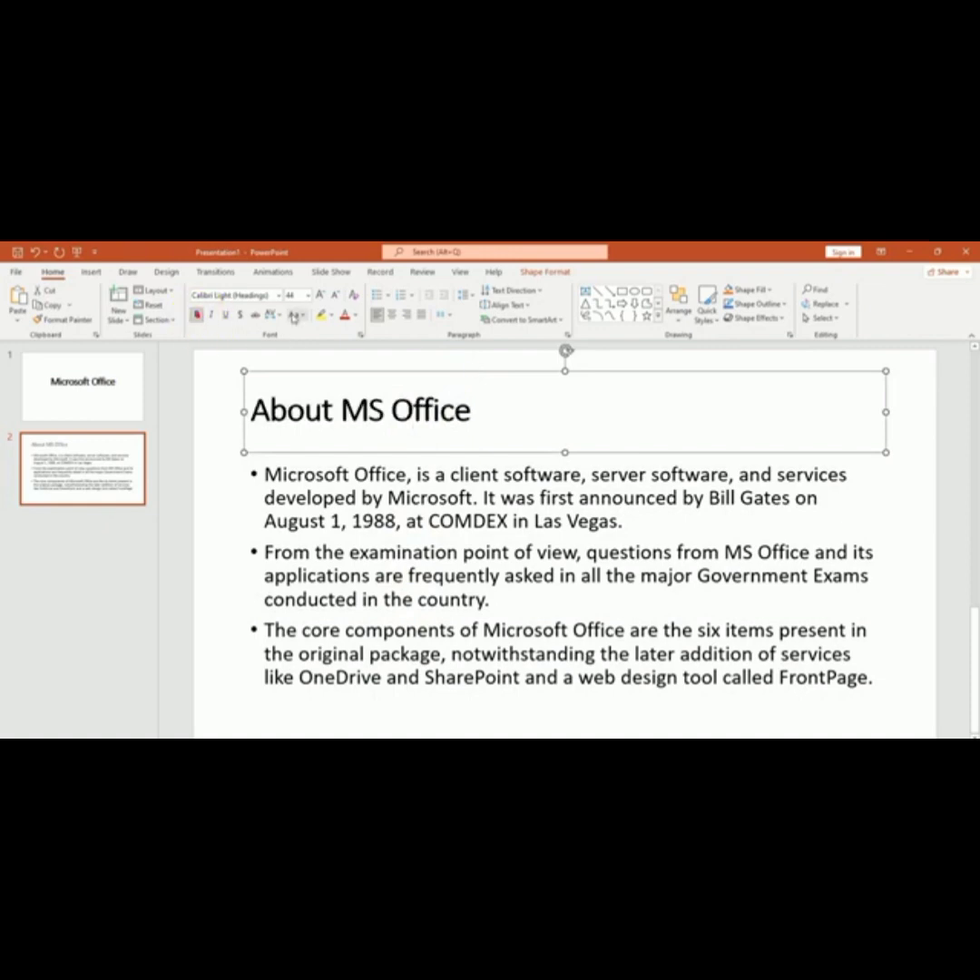
left_click(321, 294)
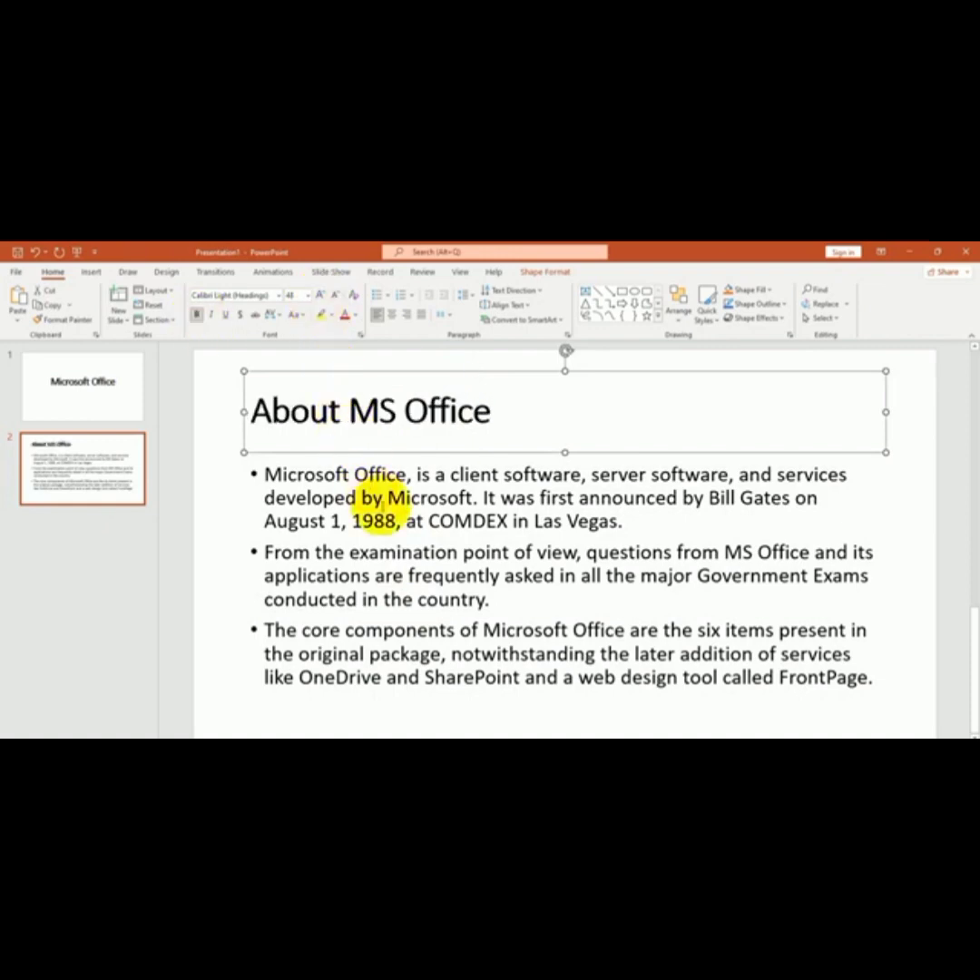
left_click(382, 502)
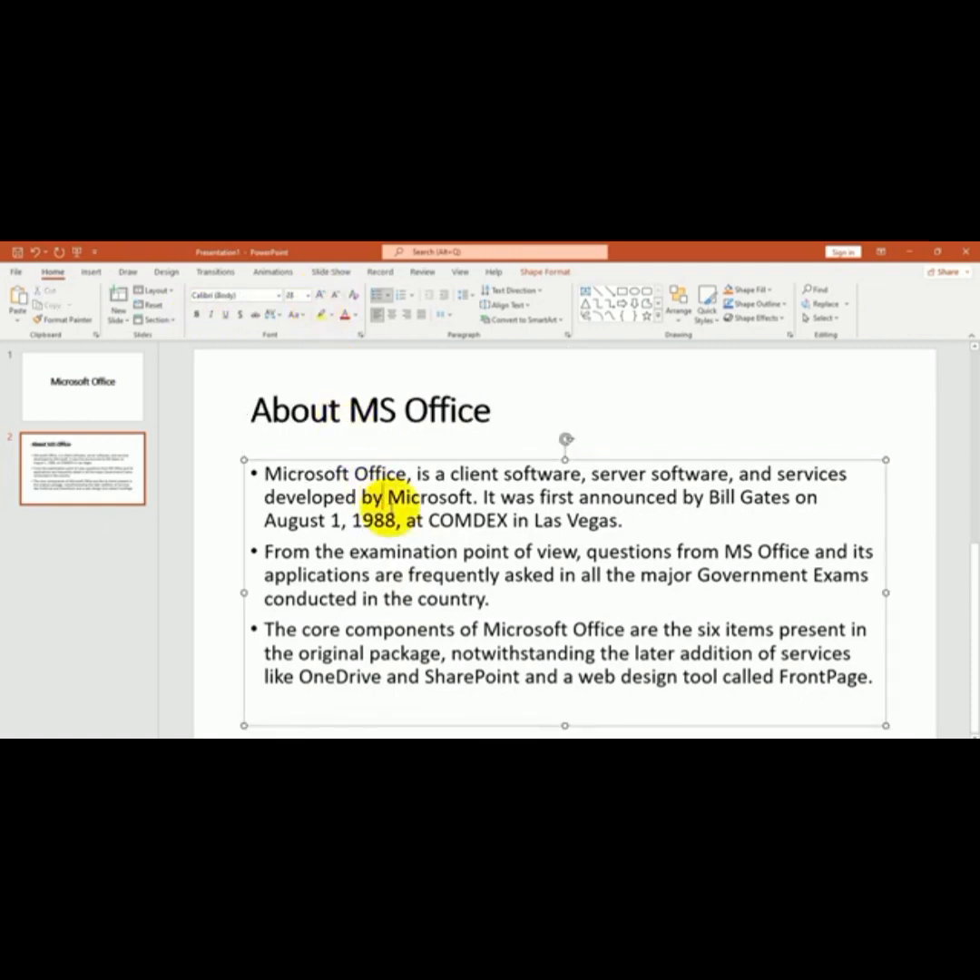
key("Escape")
key("Escape")
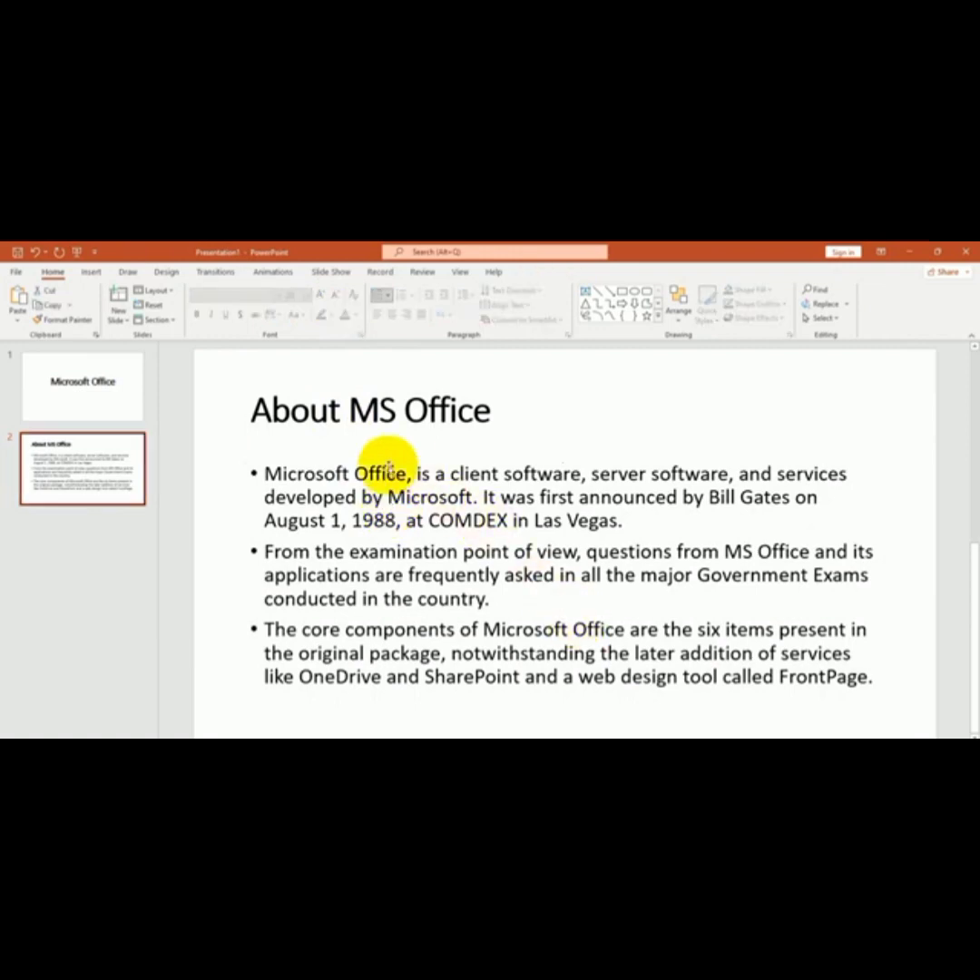
left_click(118, 325)
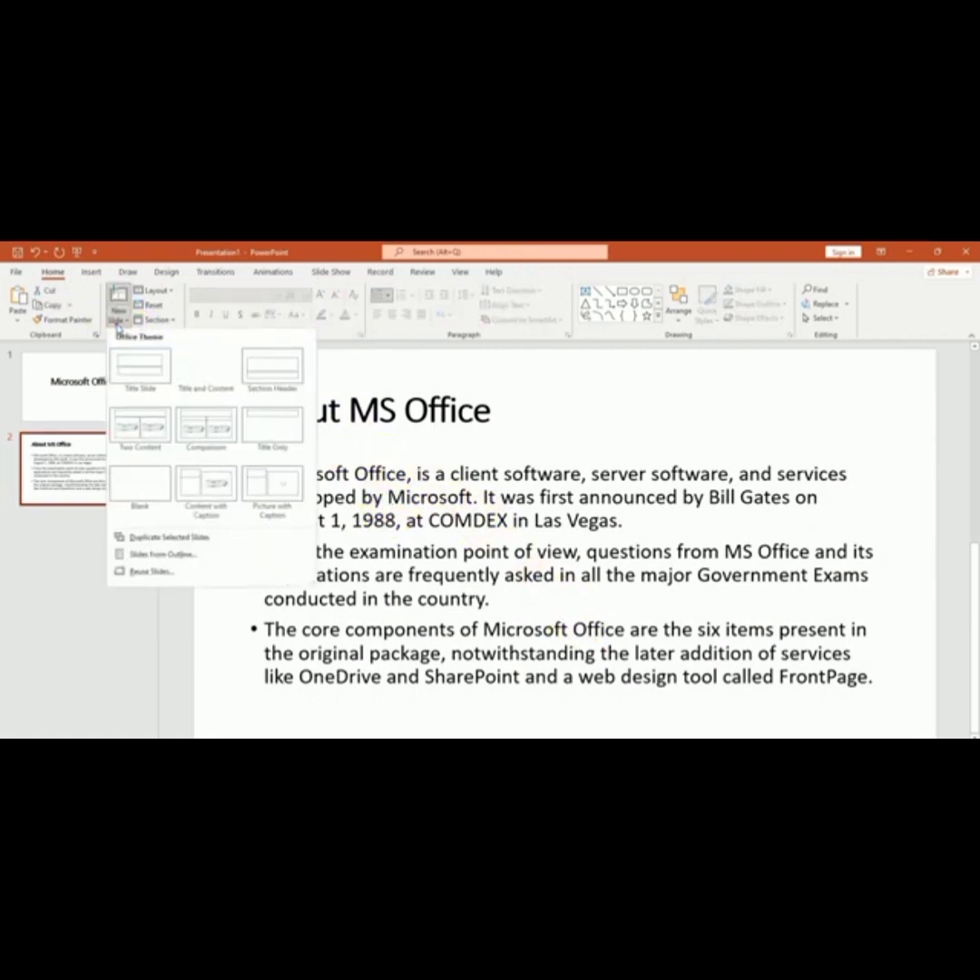
Step: Add a slide titled 'The six core programs in Microsoft Office are:' with the six-program list pasted from Notepad
left_click(224, 366)
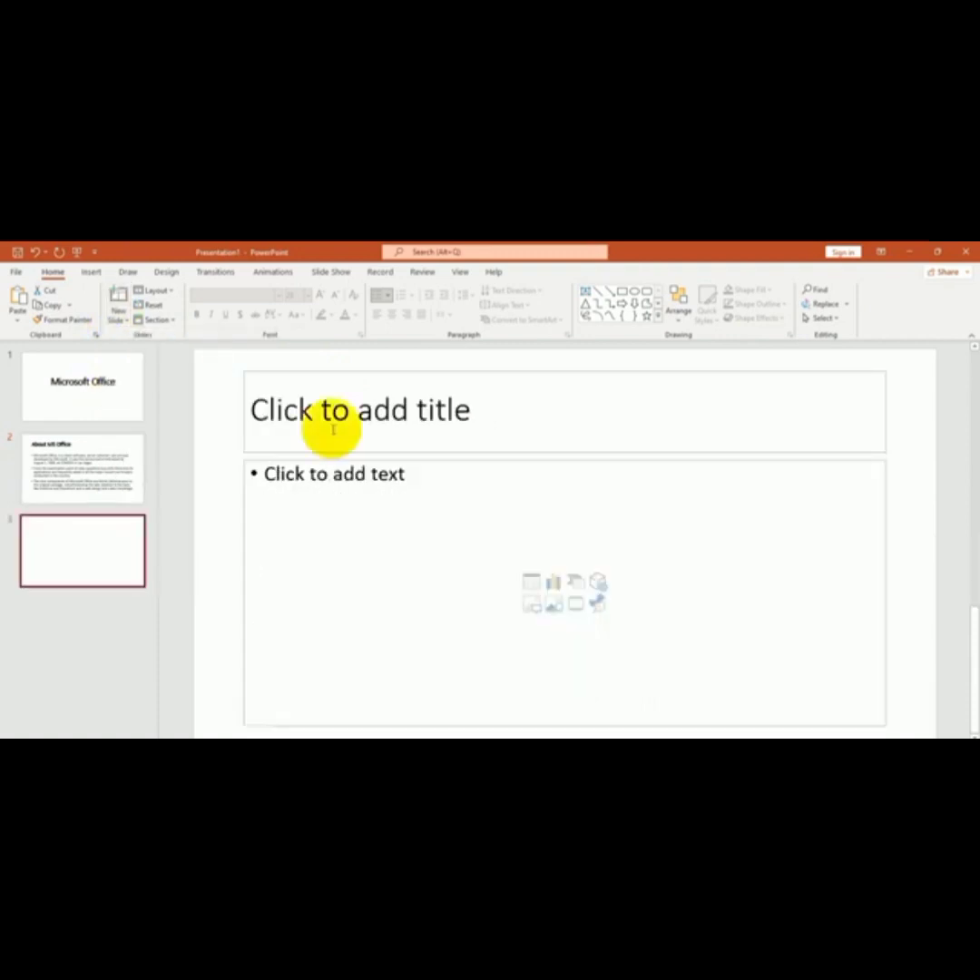
key("alt+Tab")
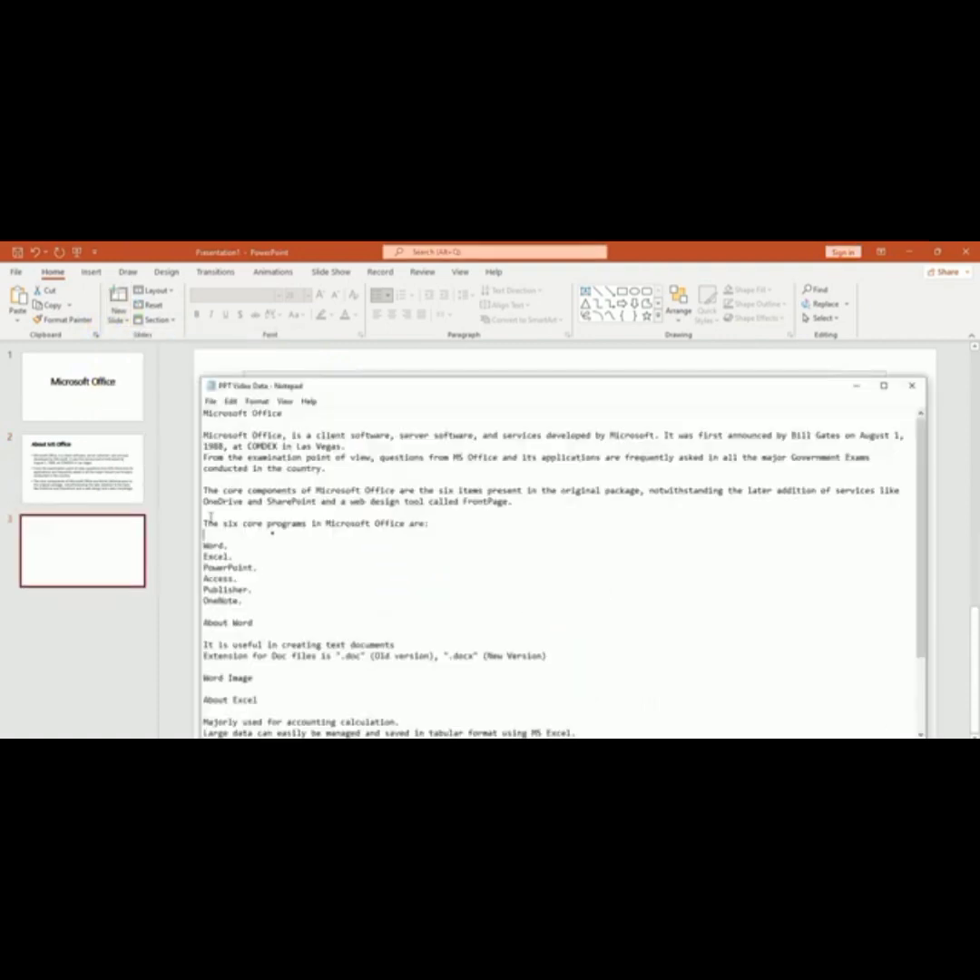
left_click(203, 524)
left_click_drag(203, 524, 469, 533)
key("ctrl+c")
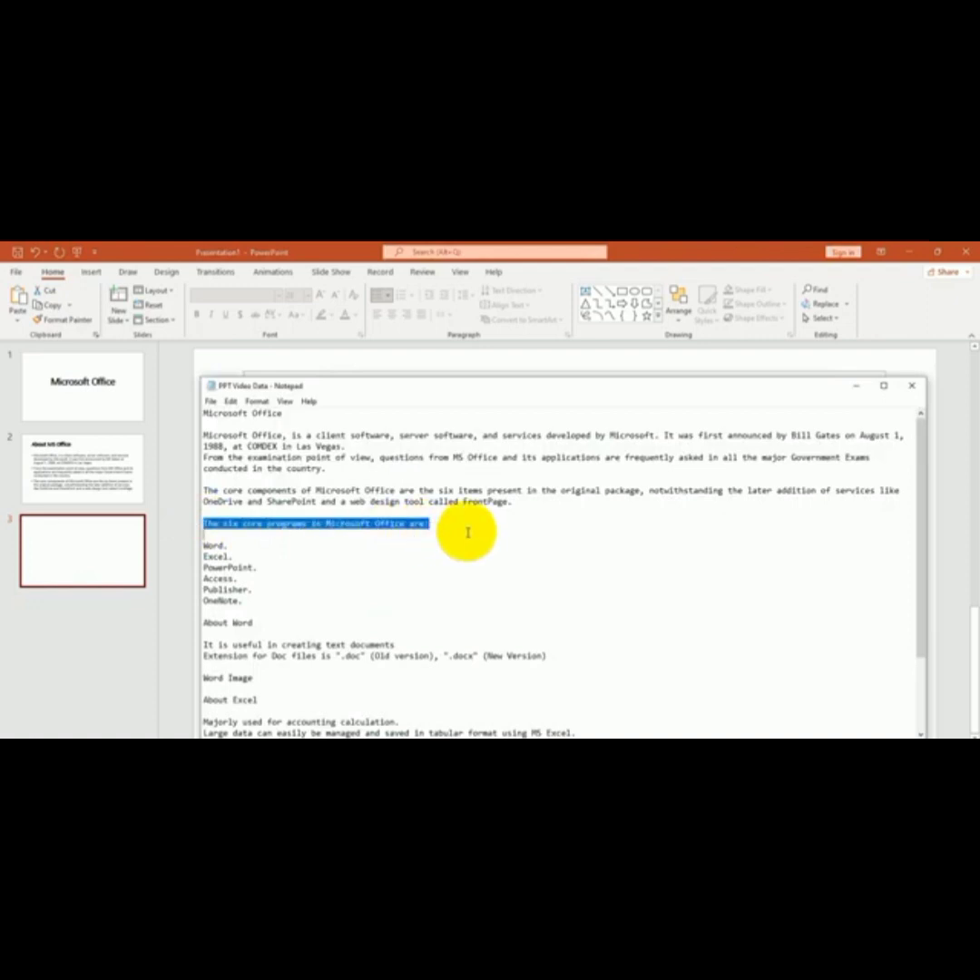
left_click(333, 370)
left_click(339, 426)
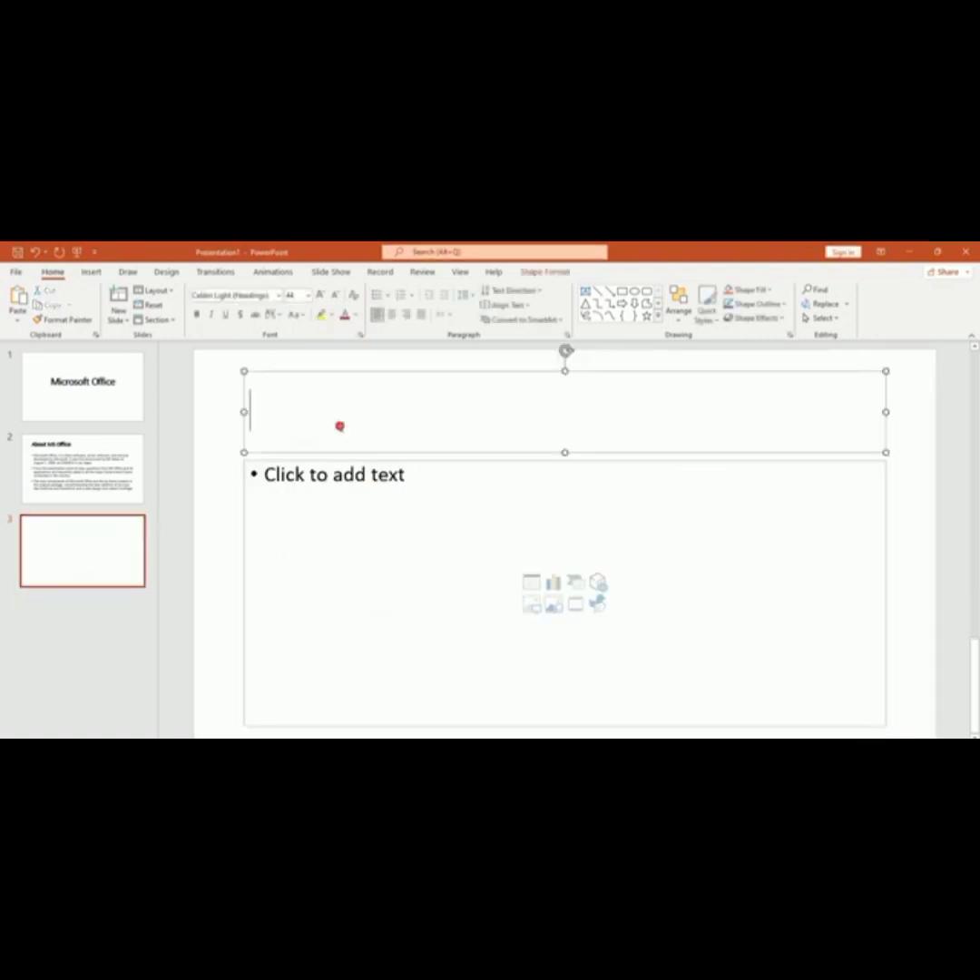
key("ctrl+v")
key("BackSpace")
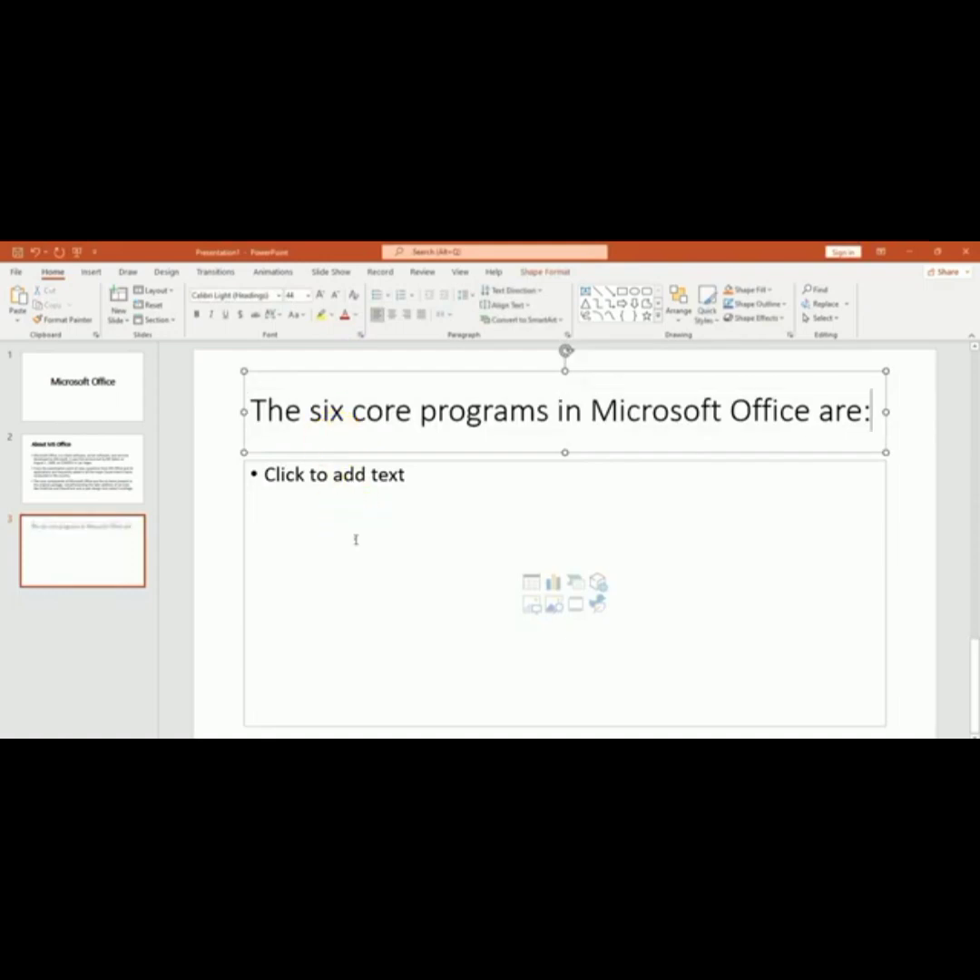
left_click(354, 538)
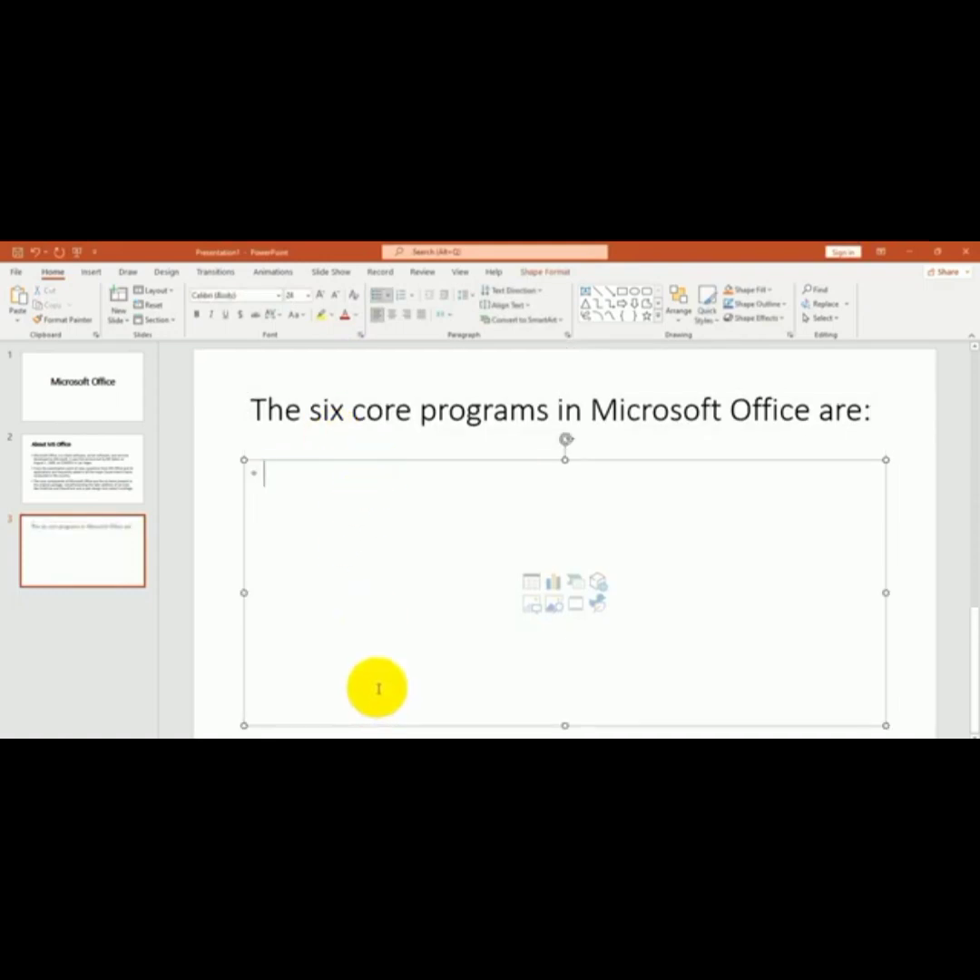
type("Word. Excel. PowerPoint. Access. Publisher. OneNote.")
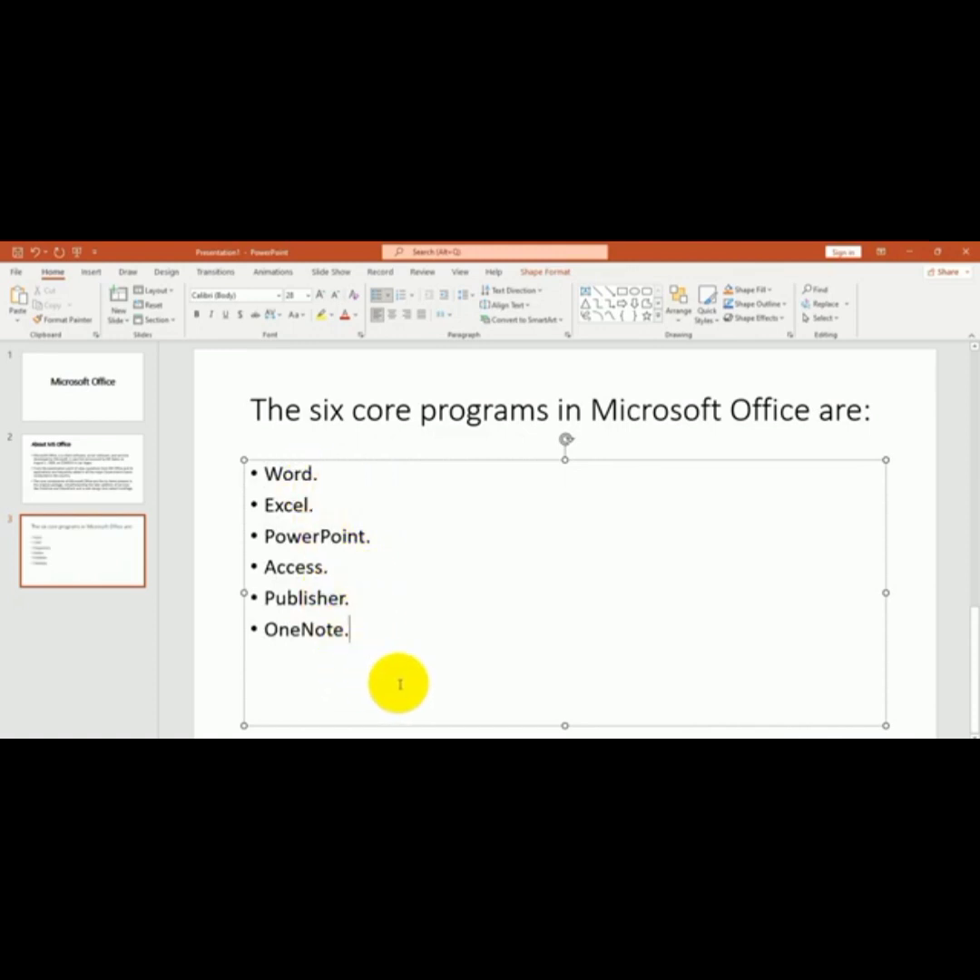
Step: Make the slide 3 title bold and enlarge it to 48 pt
left_click(350, 371)
left_click(319, 293)
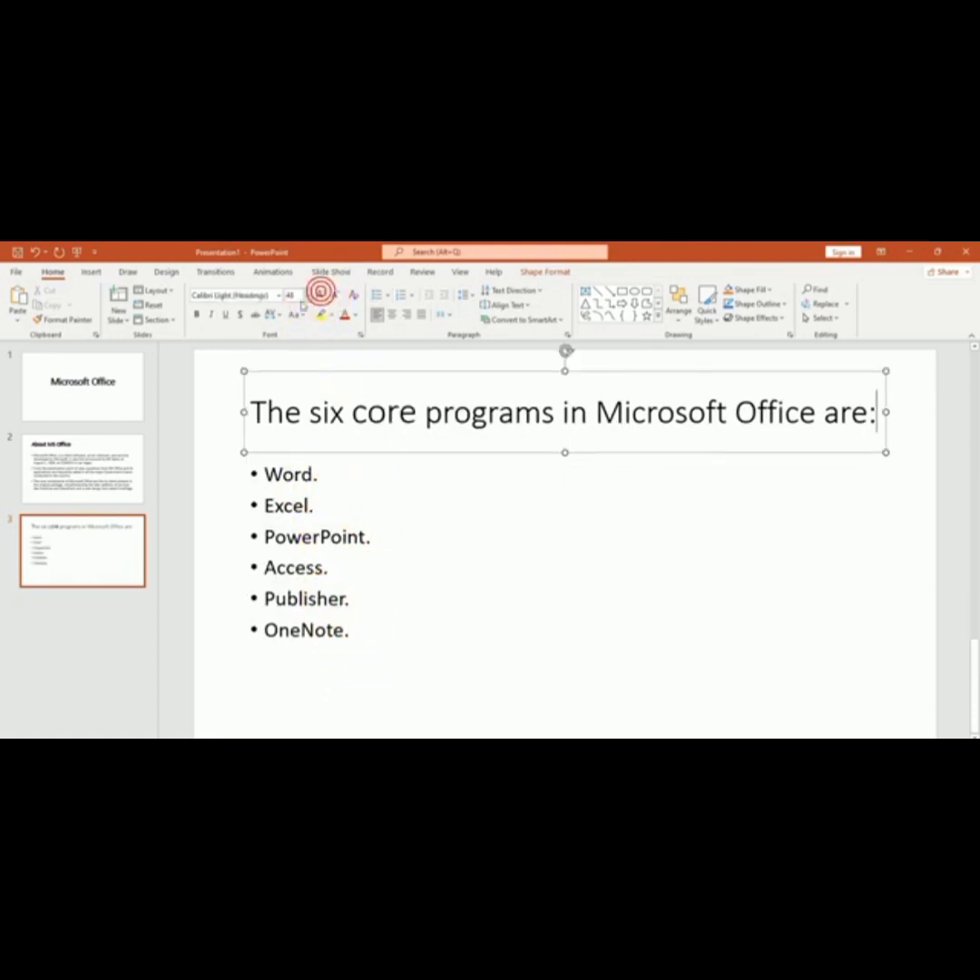
left_click(196, 314)
left_click(389, 510)
left_click(196, 551)
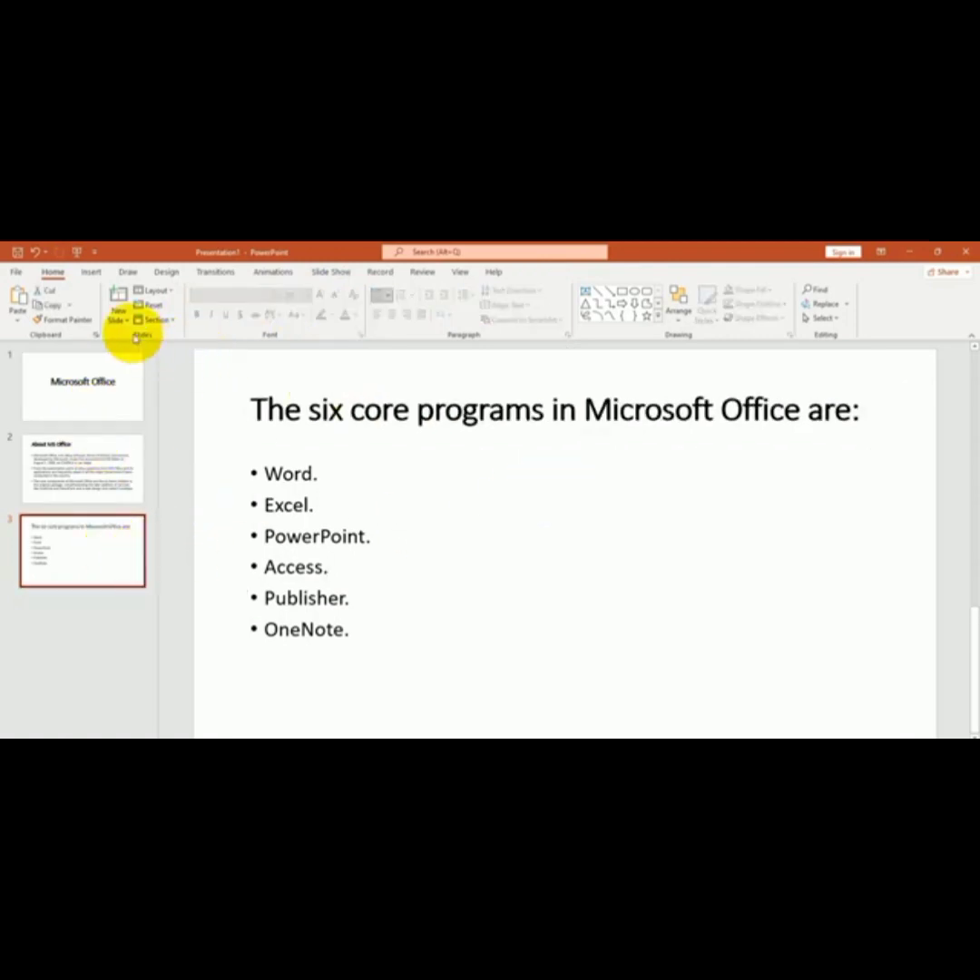
Step: Add an 'About Word' Title and Content slide with two lines on text documents and .doc/.docx extensions
left_click(118, 313)
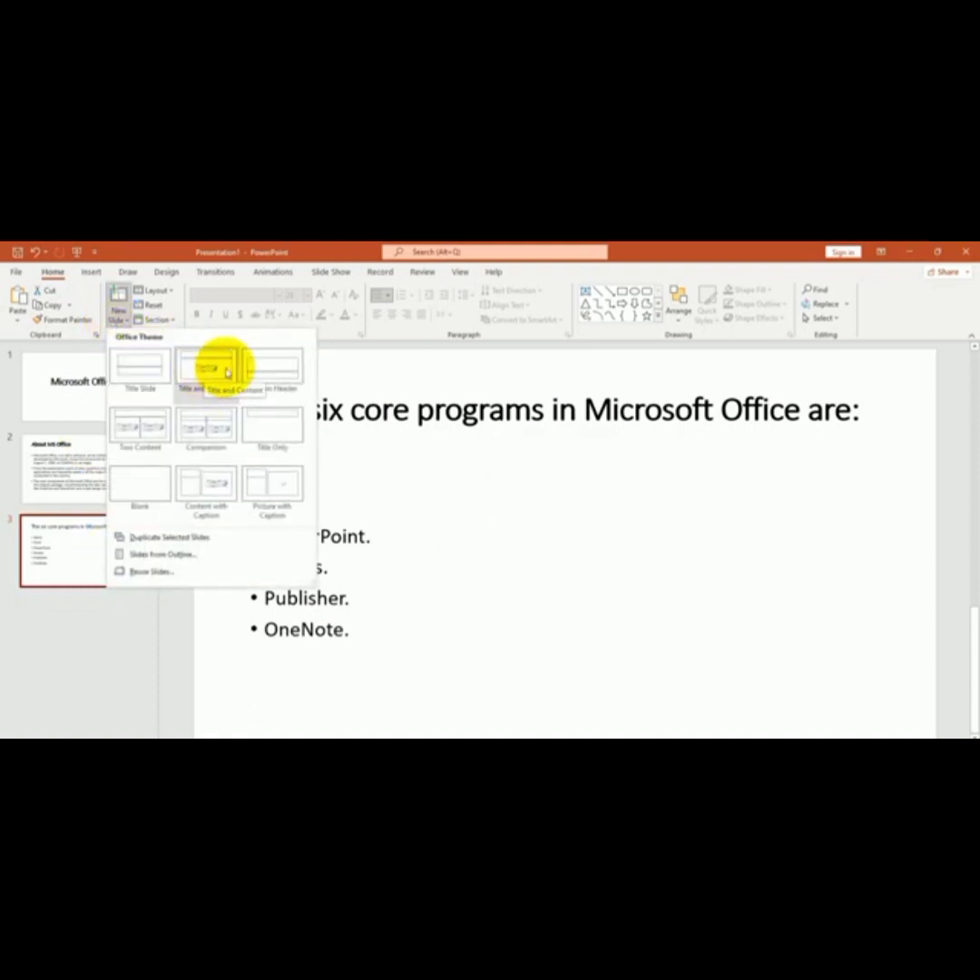
left_click(205, 374)
type("fghfh")
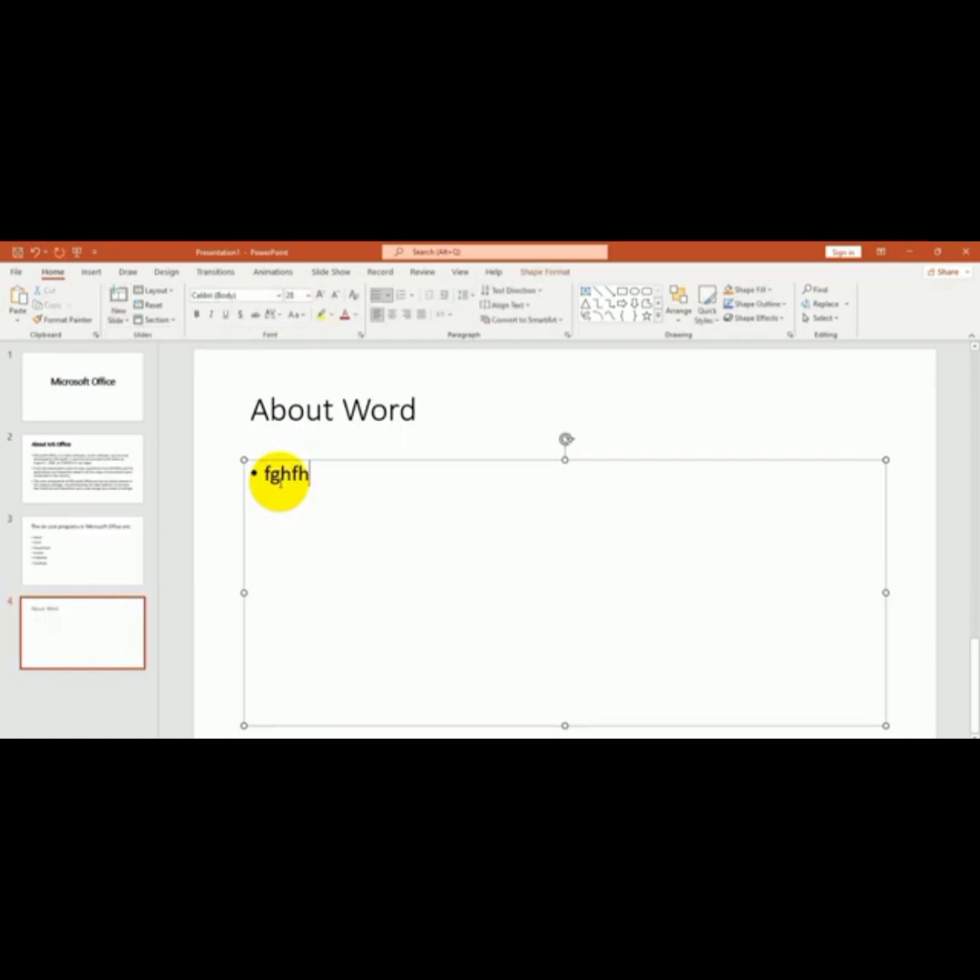
key("BackSpace")
key("BackSpace")
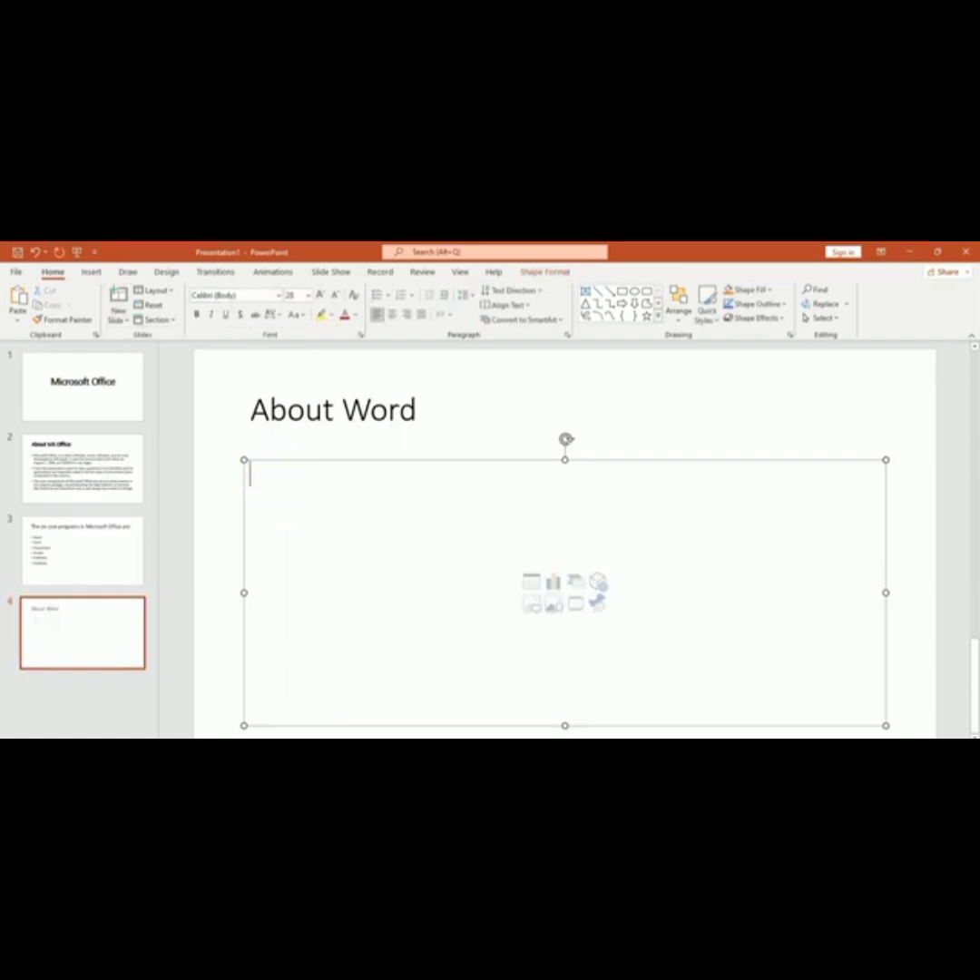
type("It is useful in creating text documents Extension for Doc files is \".doc\" (Old version), \".docx\" (New Version)")
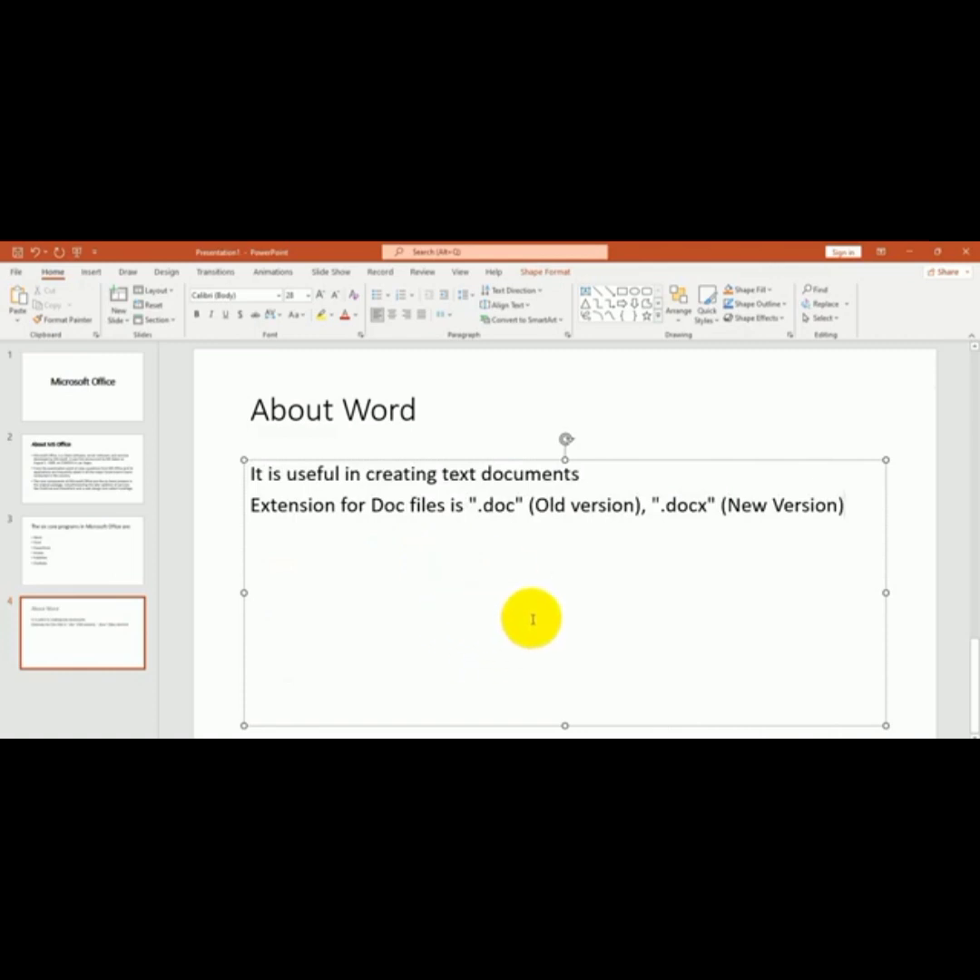
Step: Insert the Screenshot (9) Word image from this device, shrunk and placed below the text
left_click(91, 272)
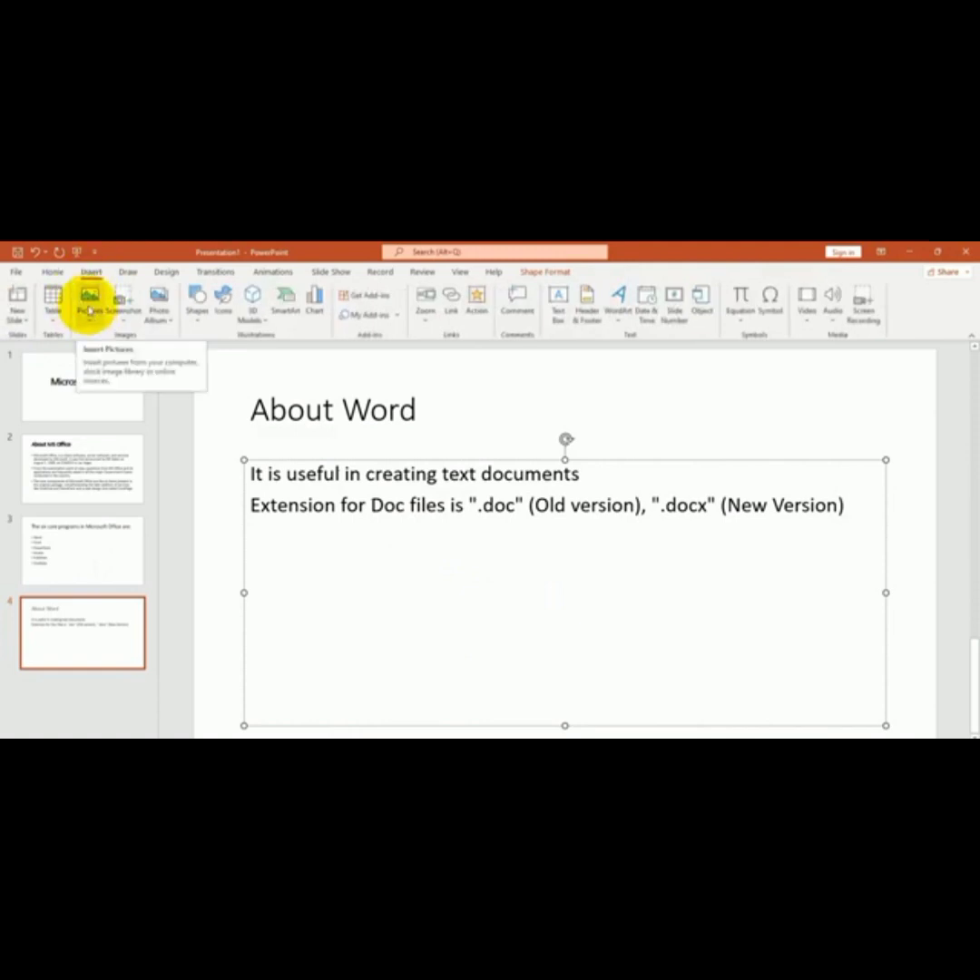
left_click(89, 305)
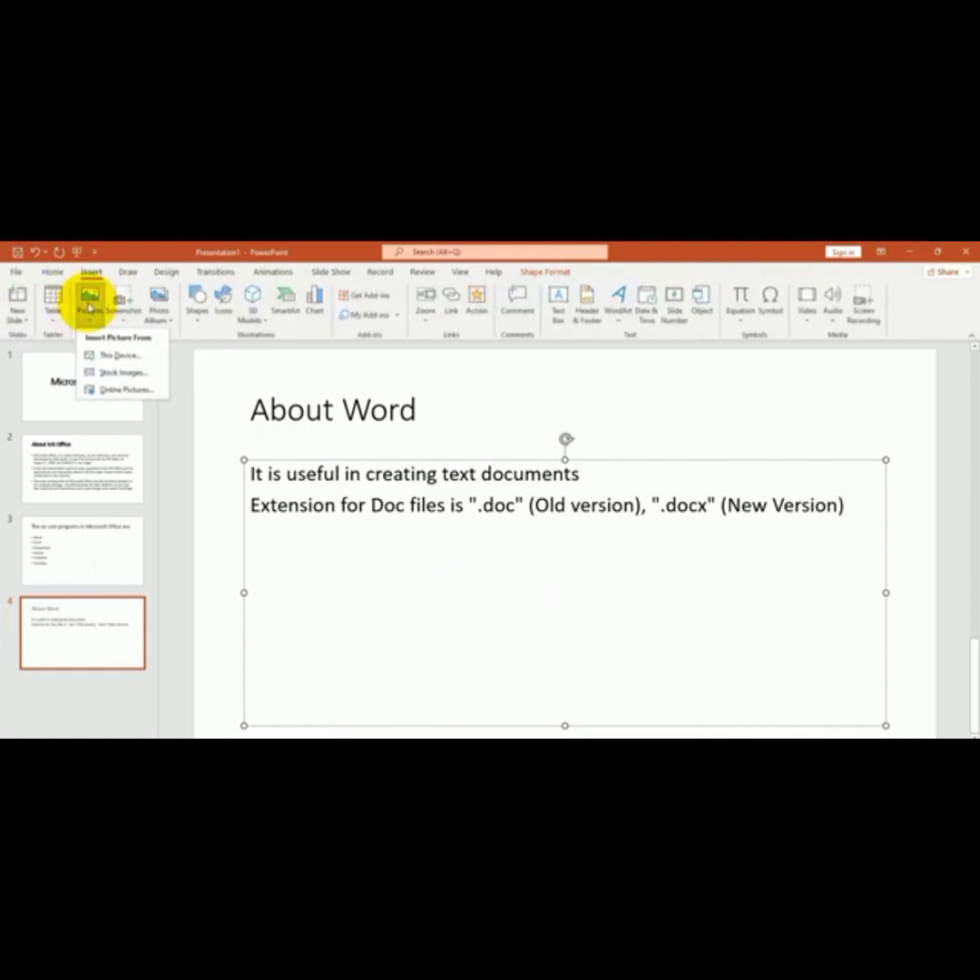
left_click(139, 359)
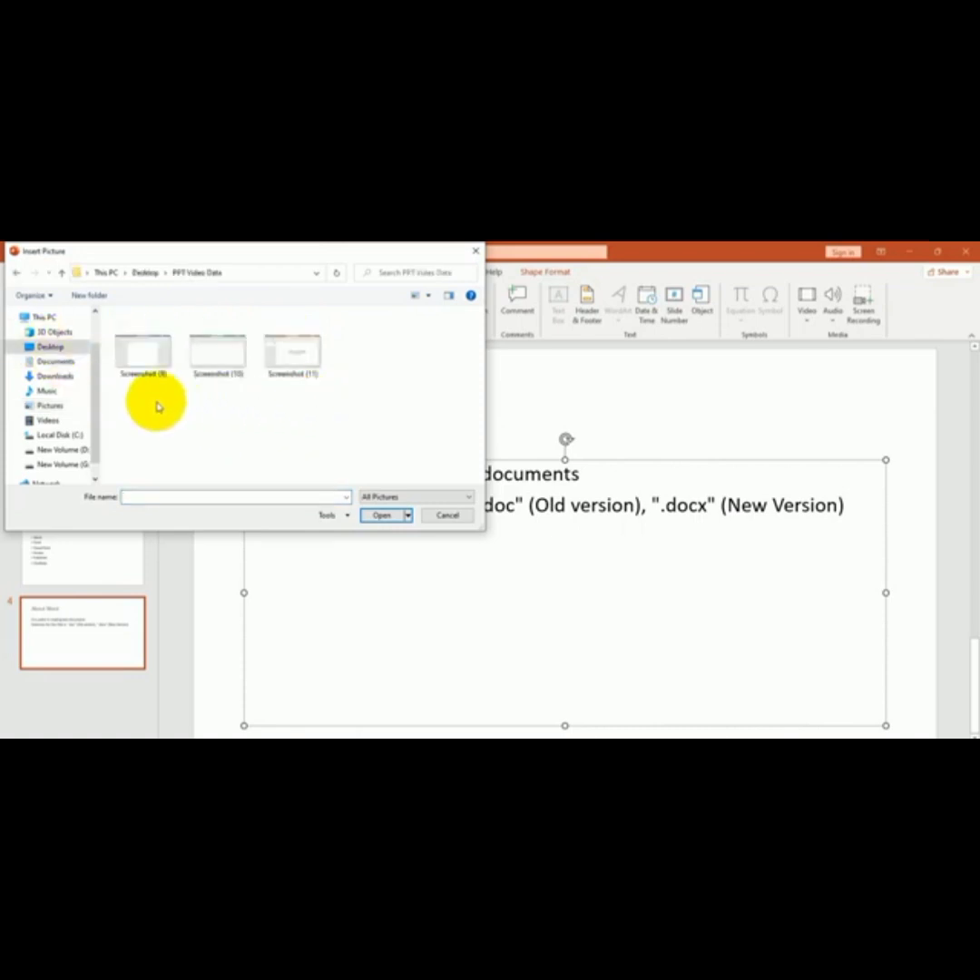
left_click(148, 363)
left_click(381, 515)
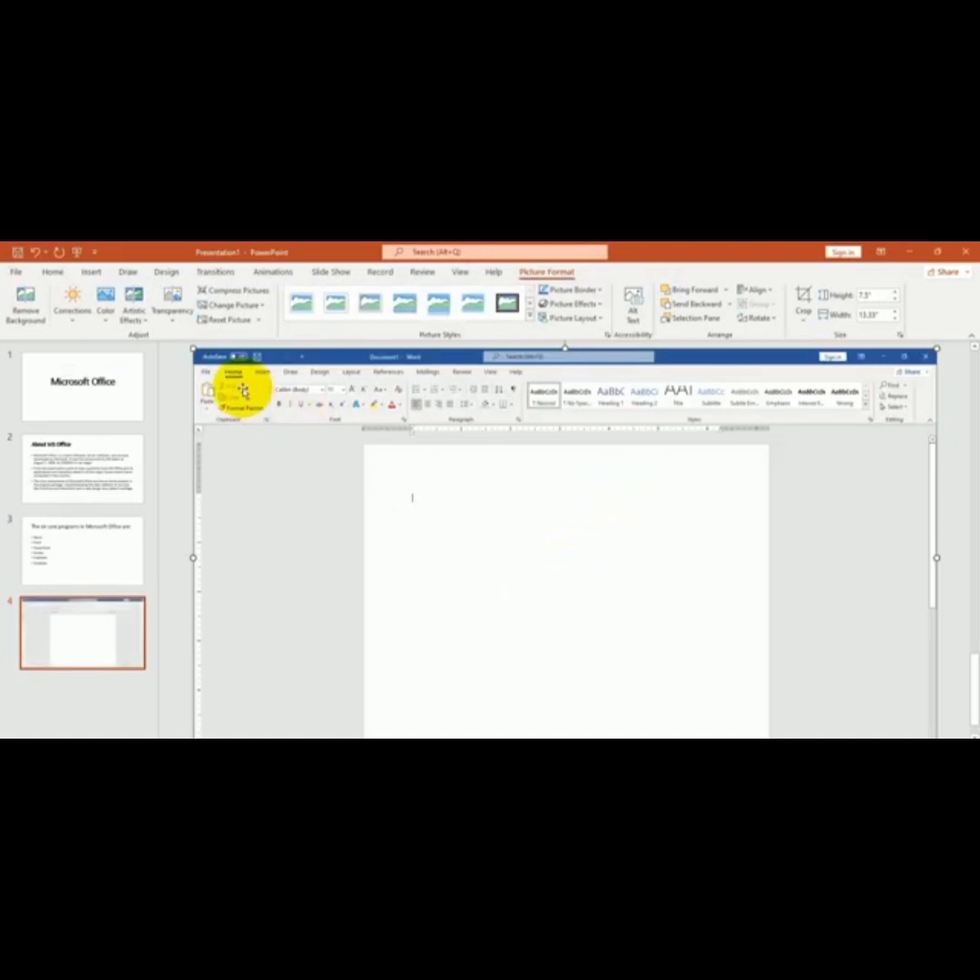
left_click_drag(195, 348, 595, 573)
mouse_move(755, 647)
left_mouse_down()
mouse_move(478, 580)
mouse_move(522, 619)
left_mouse_up()
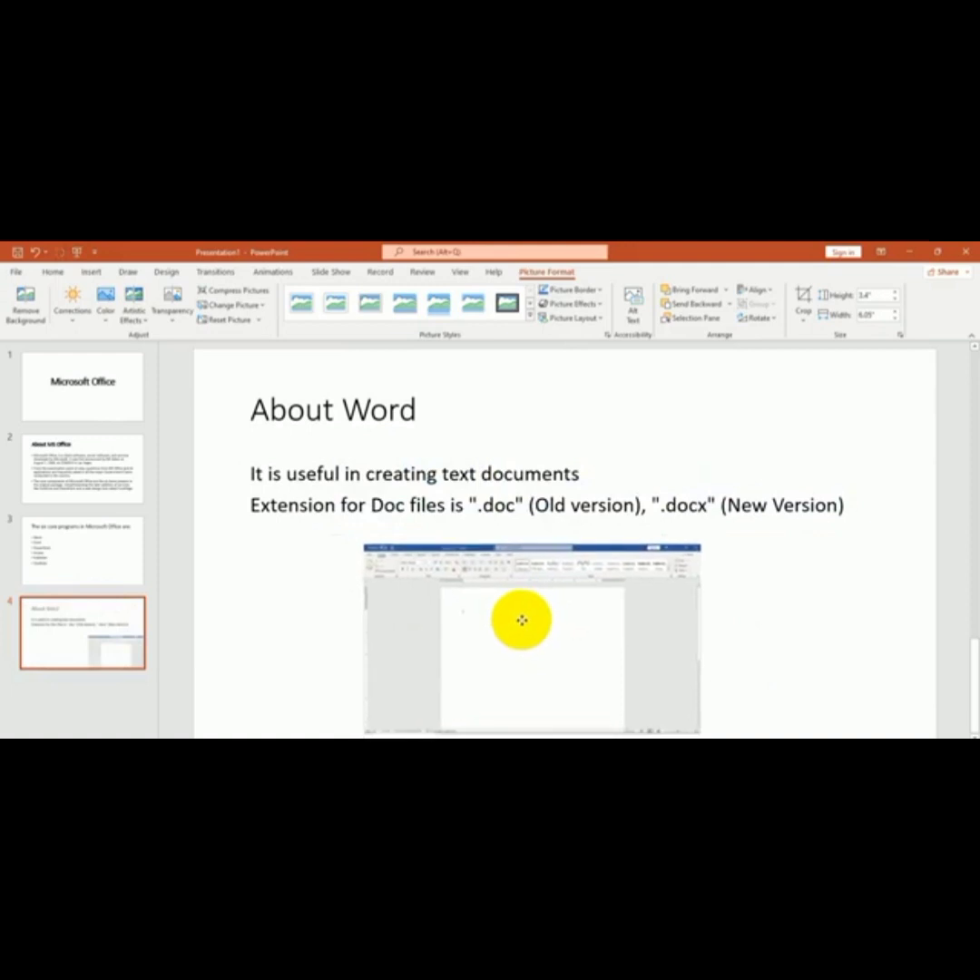
Step: Add a fifth Title and Content slide, then return to the Microsoft Office title slide
left_click(662, 635)
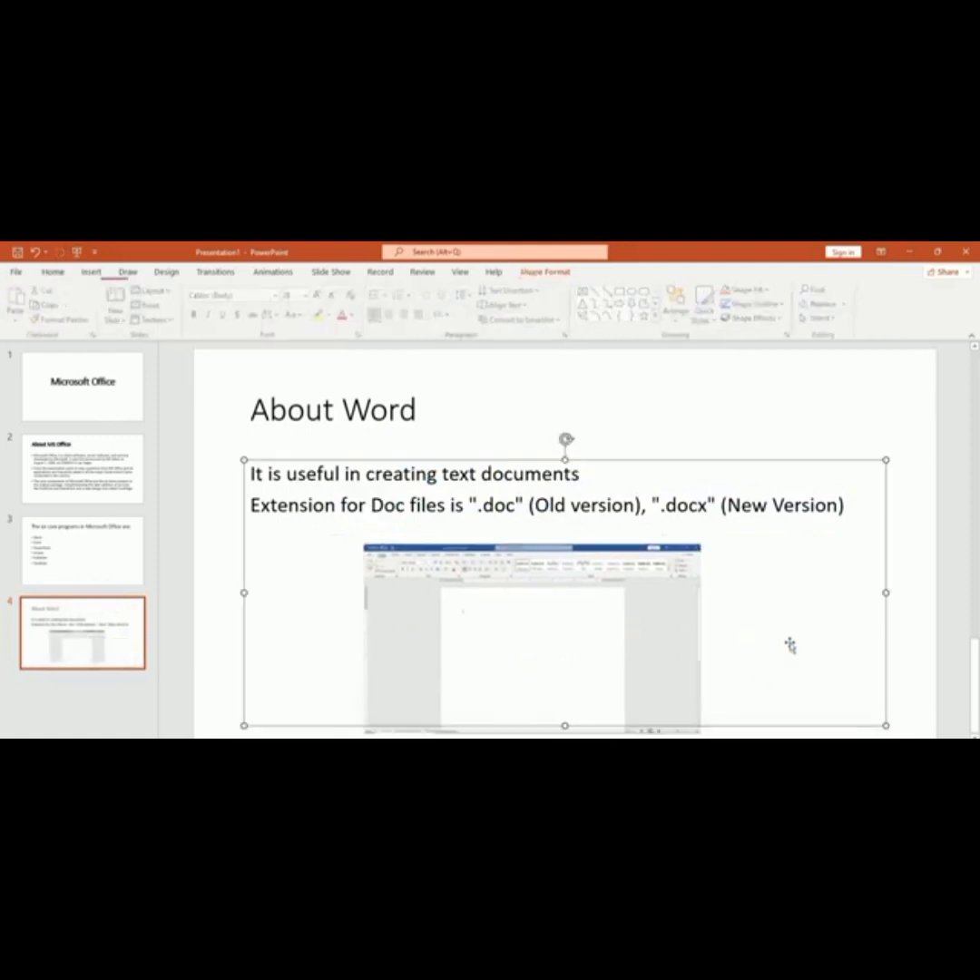
left_click(119, 319)
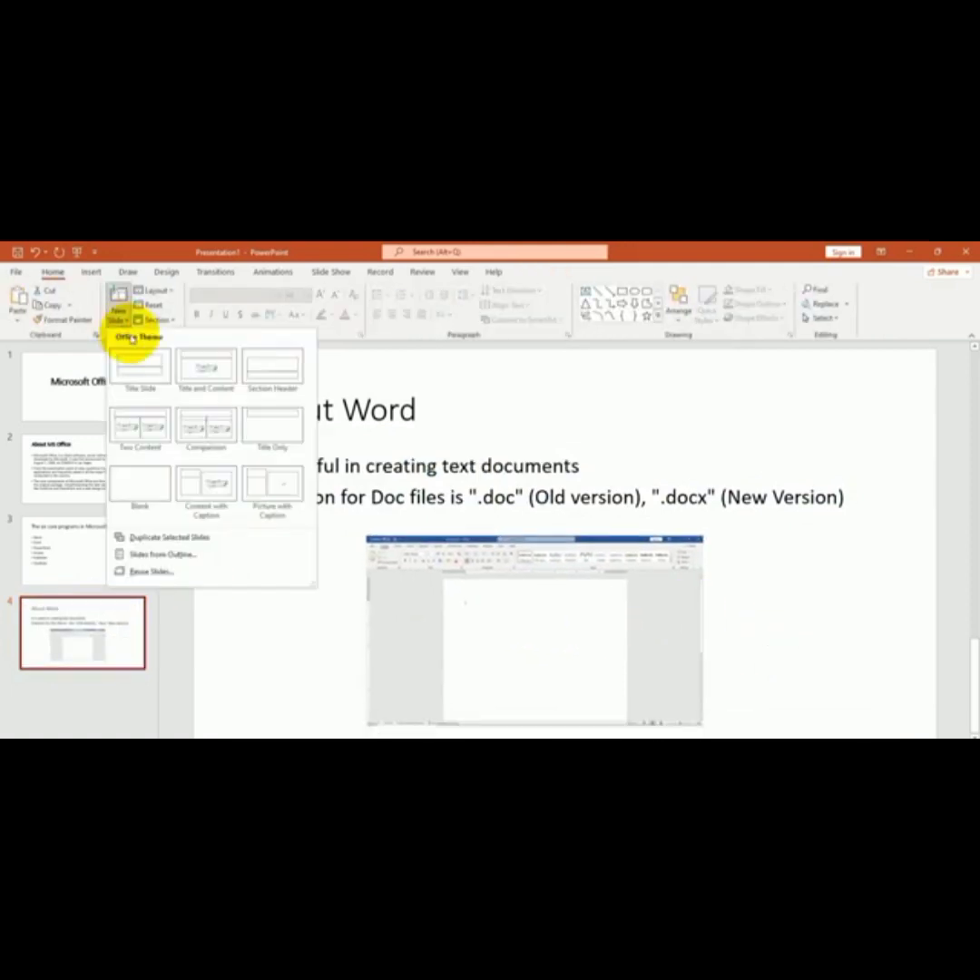
left_click(208, 370)
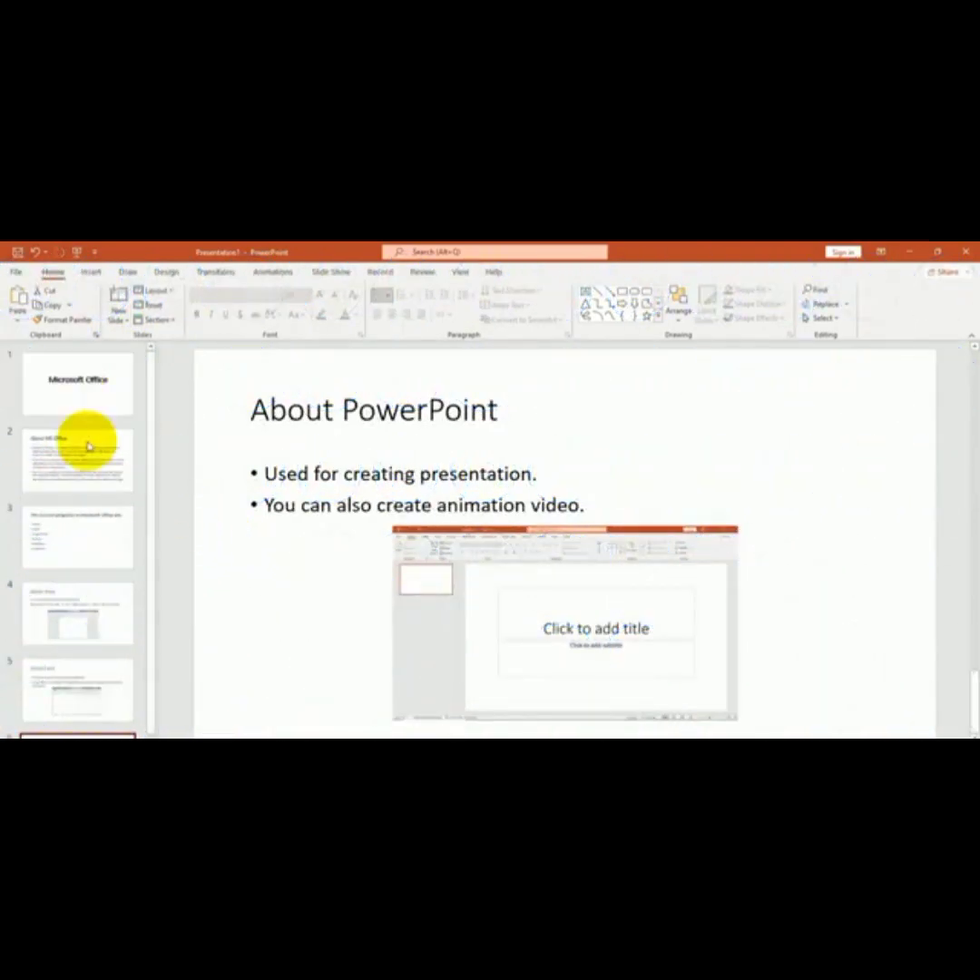
scroll(81, 563, "down", 1)
scroll(87, 723, "up", 1)
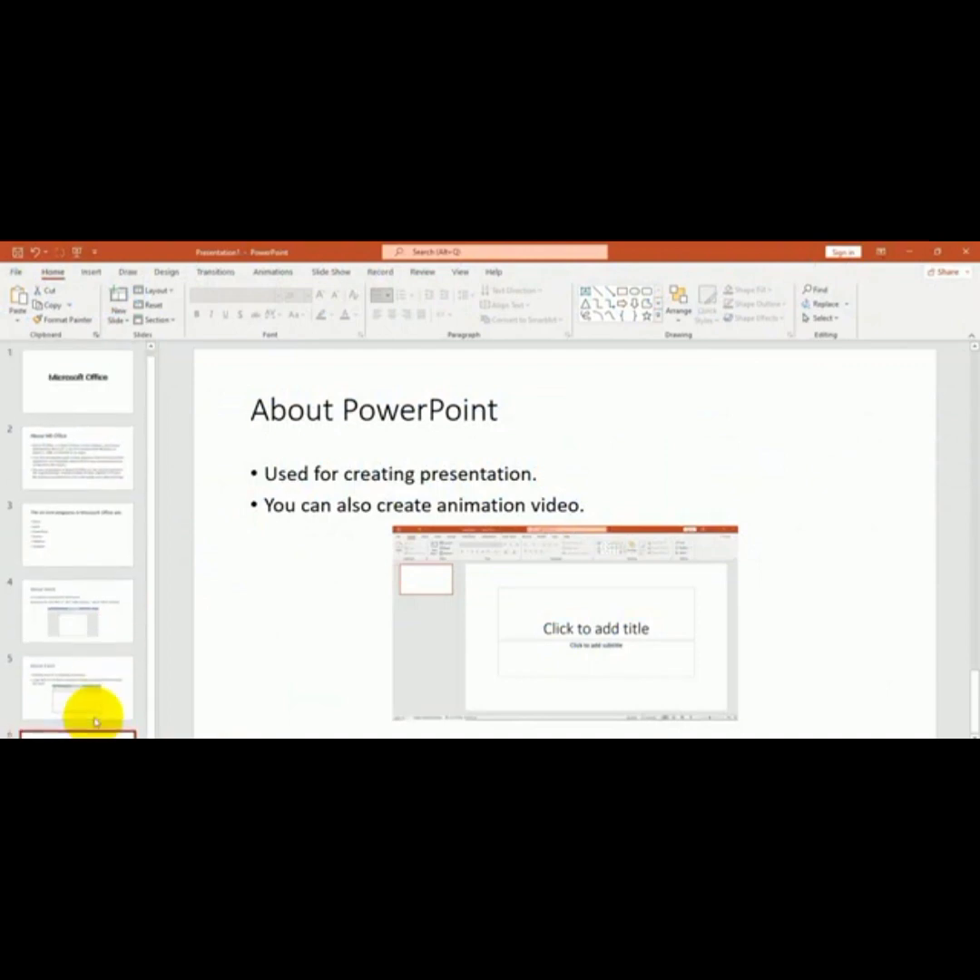
left_click(89, 402)
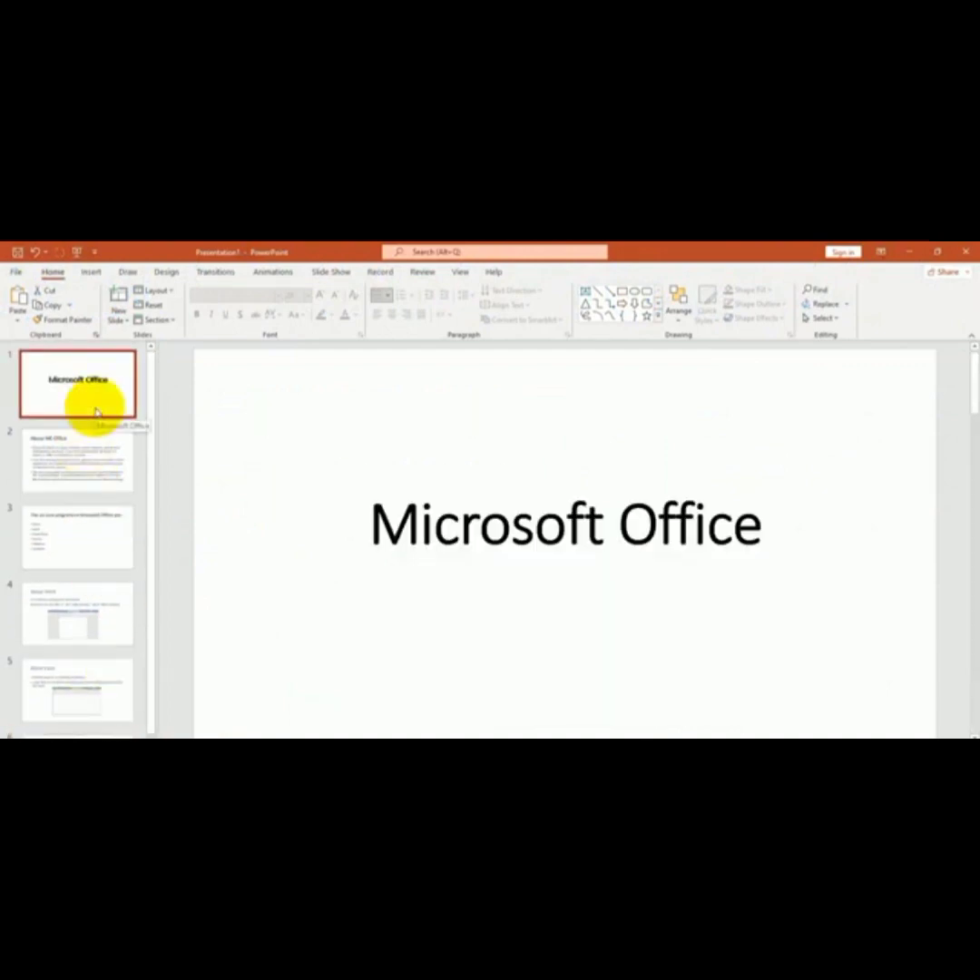
Step: Apply the green Facet theme to every slide from the Design themes gallery
left_click(111, 483)
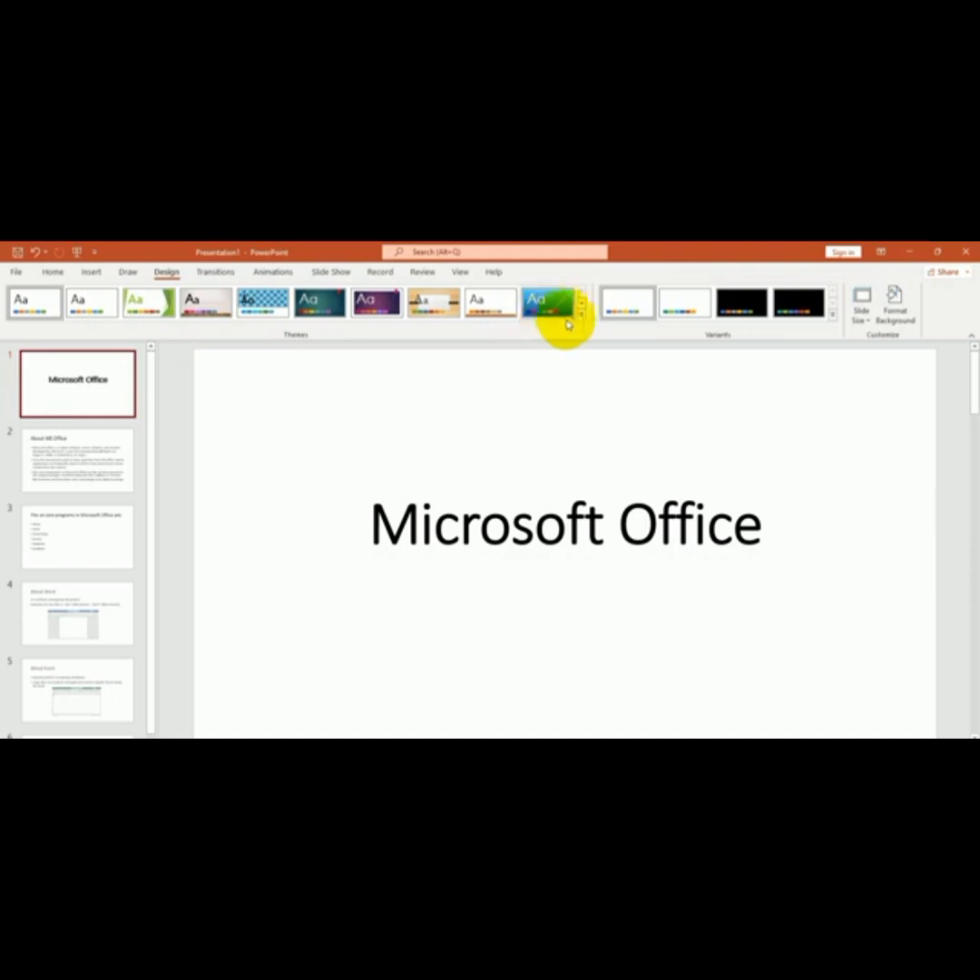
left_click(579, 315)
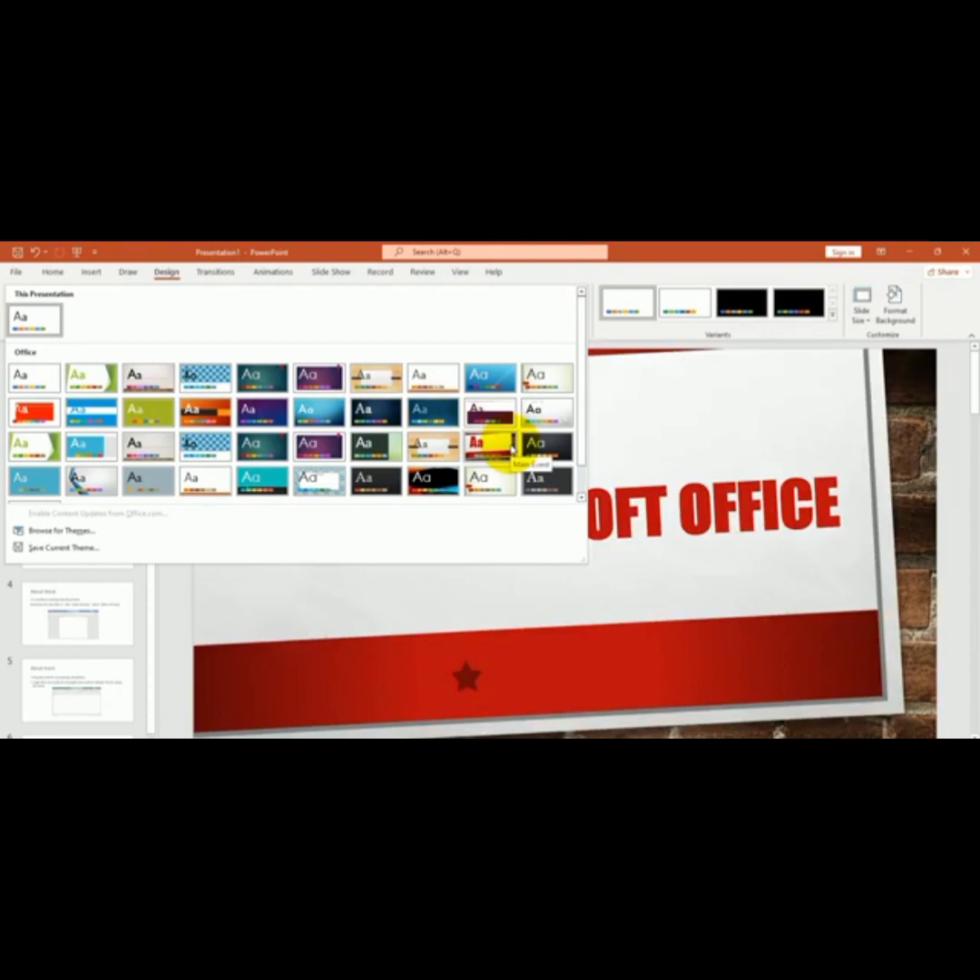
scroll(43, 420, "down", 1)
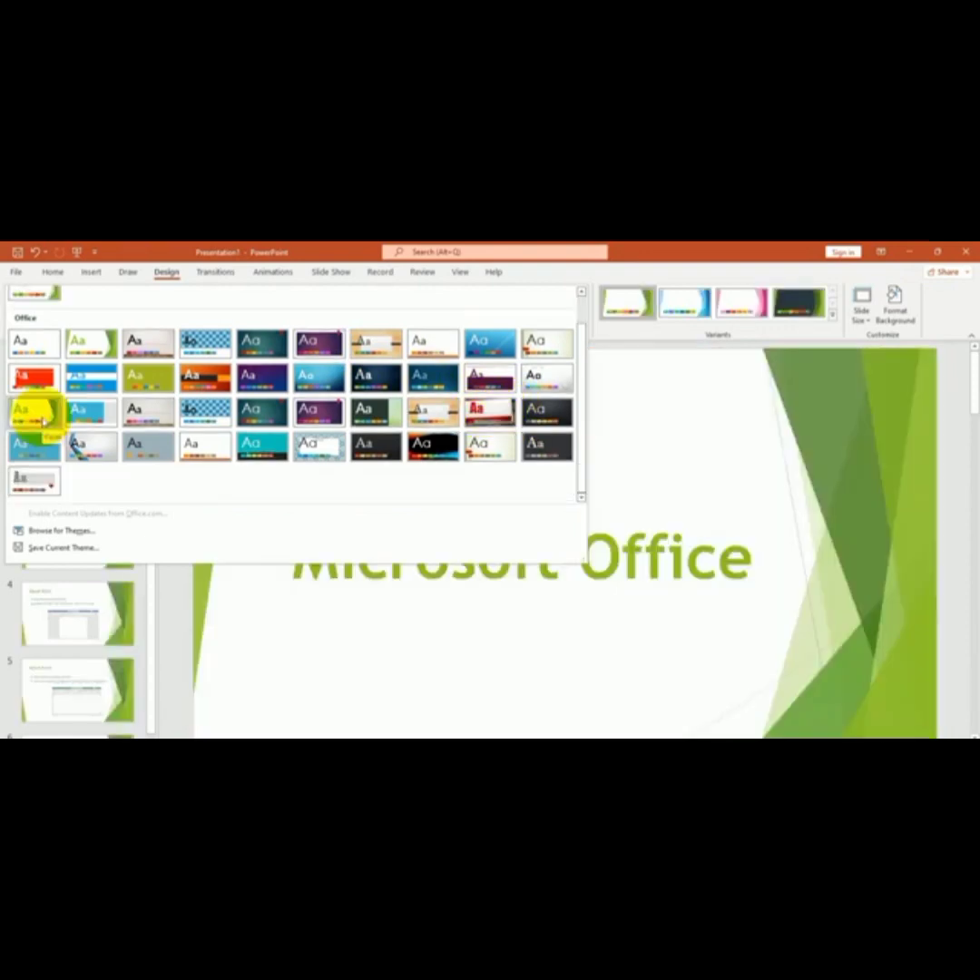
left_click(43, 419)
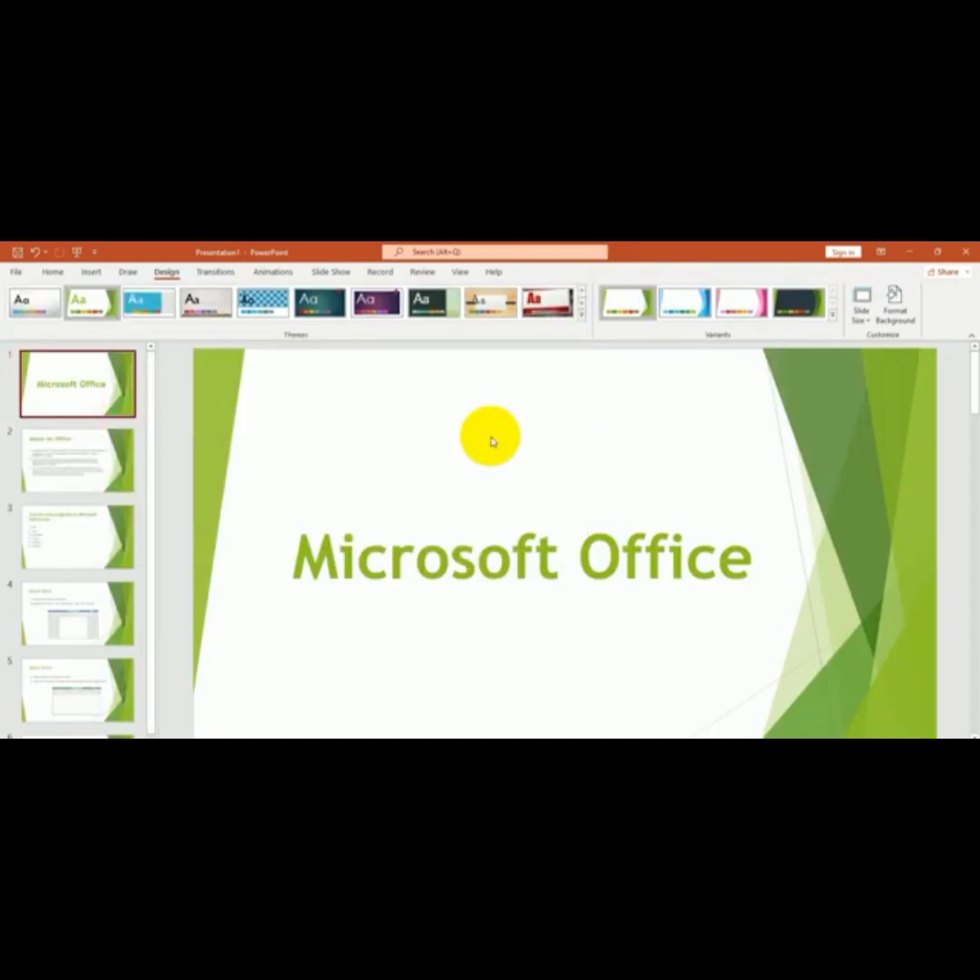
scroll(117, 435, "down", 1)
left_click(116, 435)
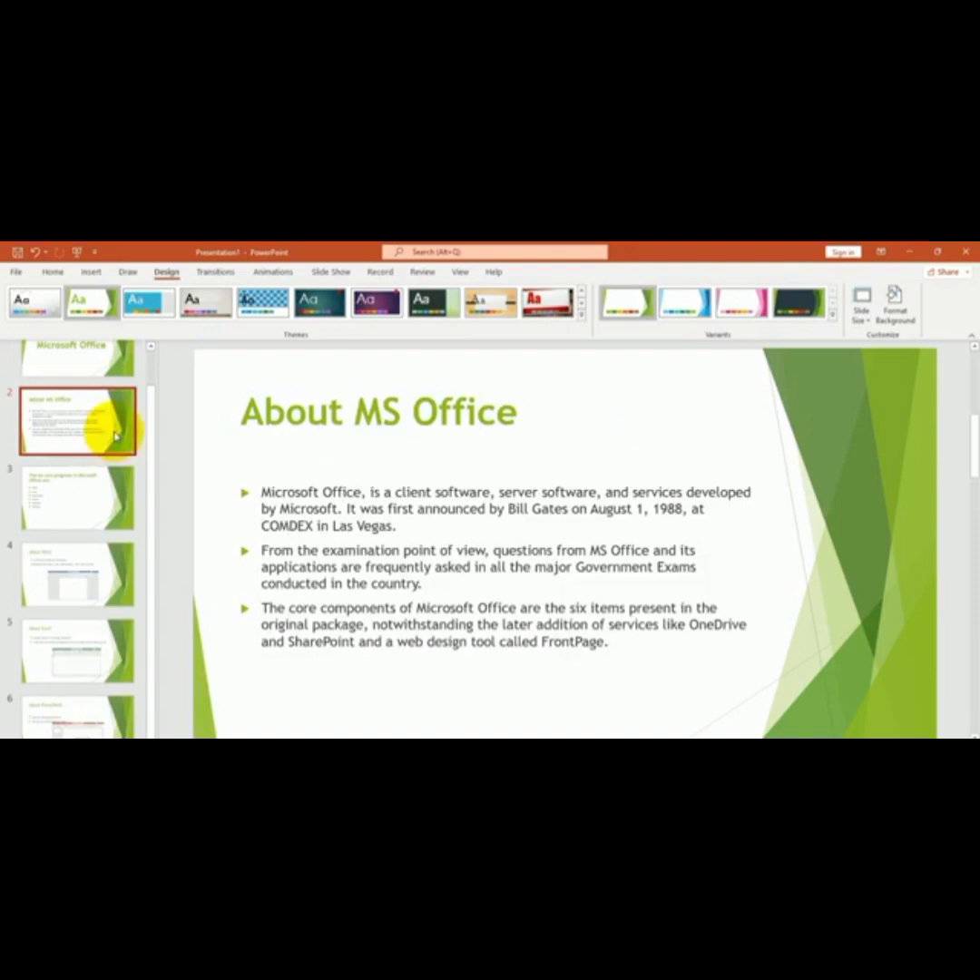
left_click(88, 357)
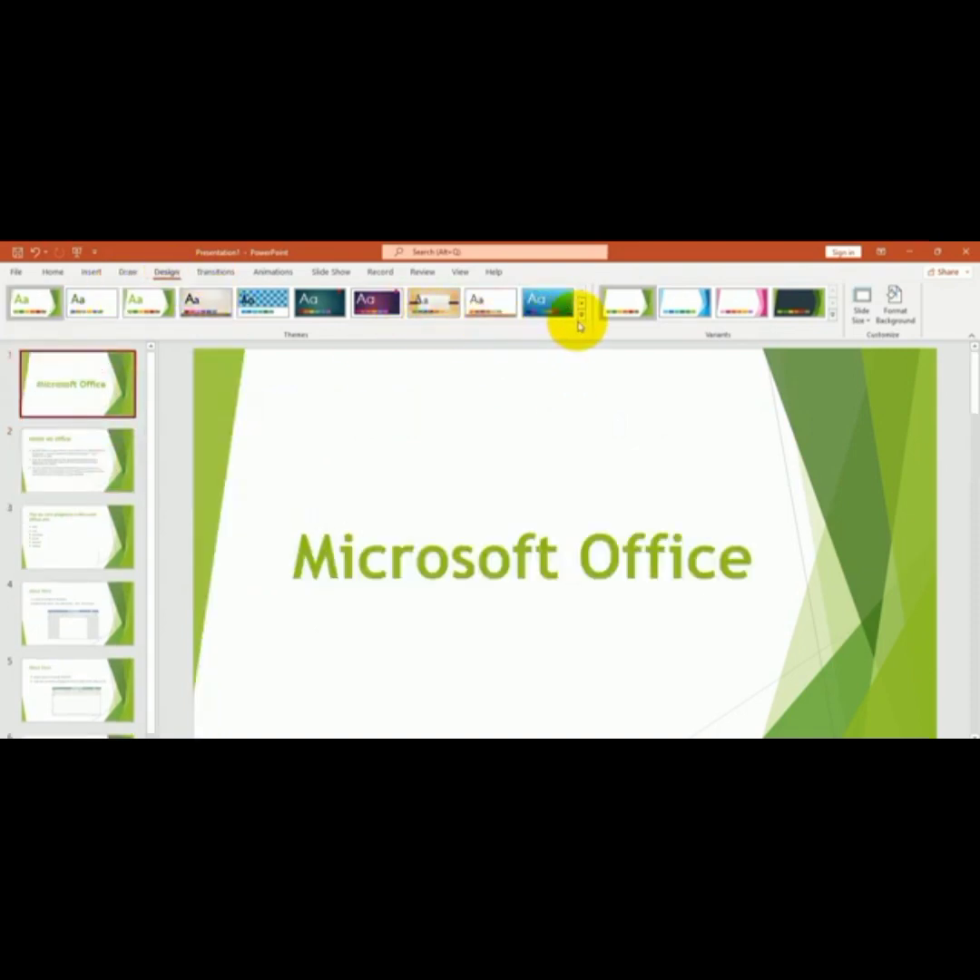
left_click(581, 313)
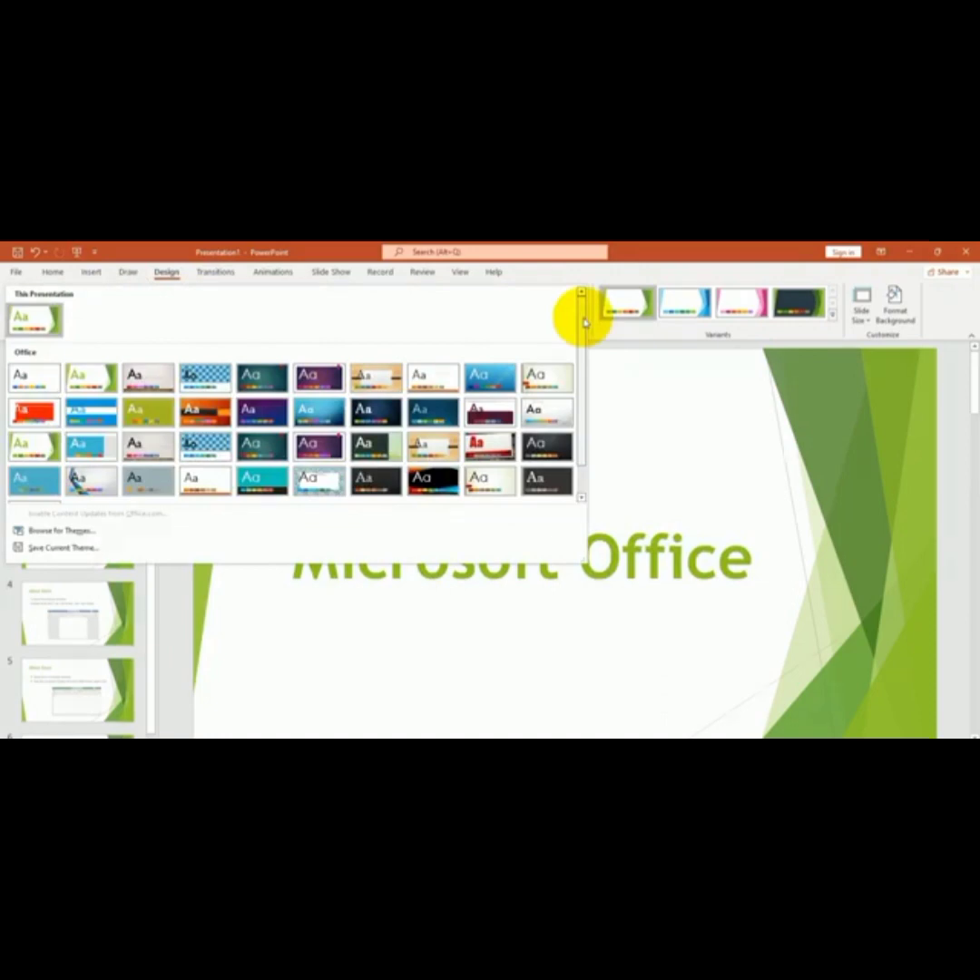
Step: Try a solid green background fill on the title slide, then undo it
left_click(894, 308)
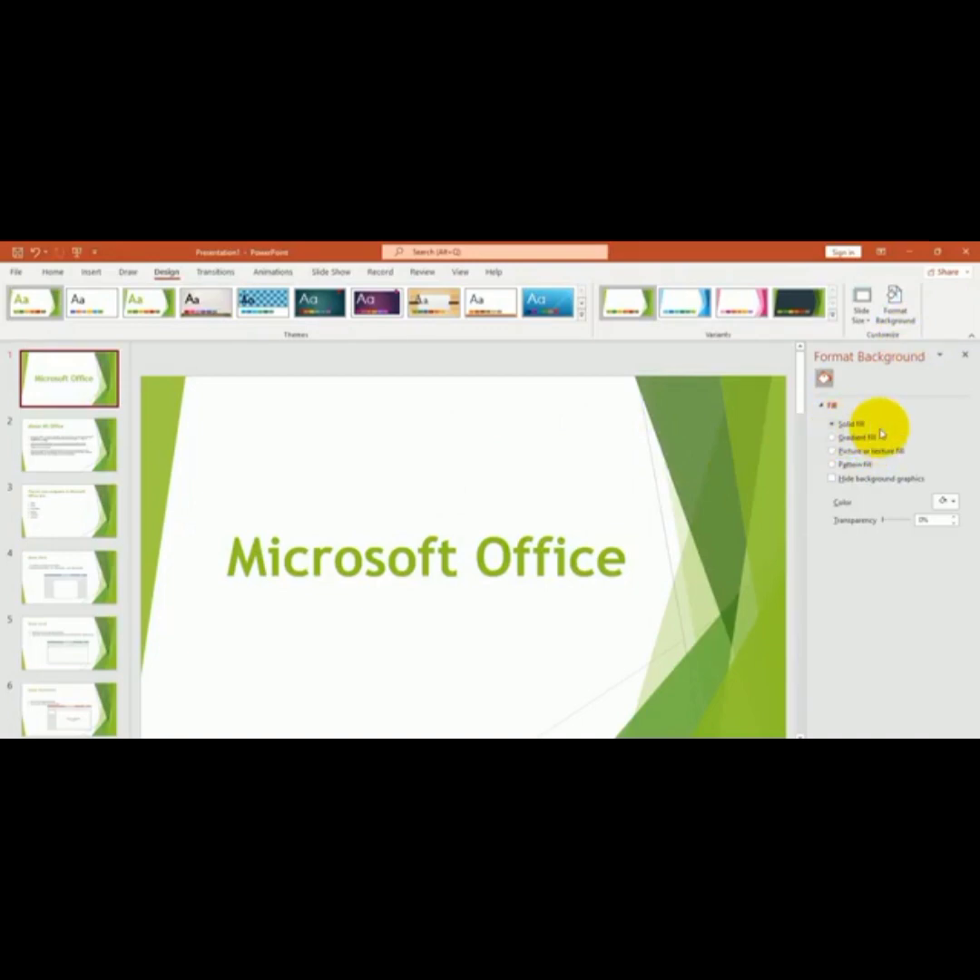
left_click(946, 501)
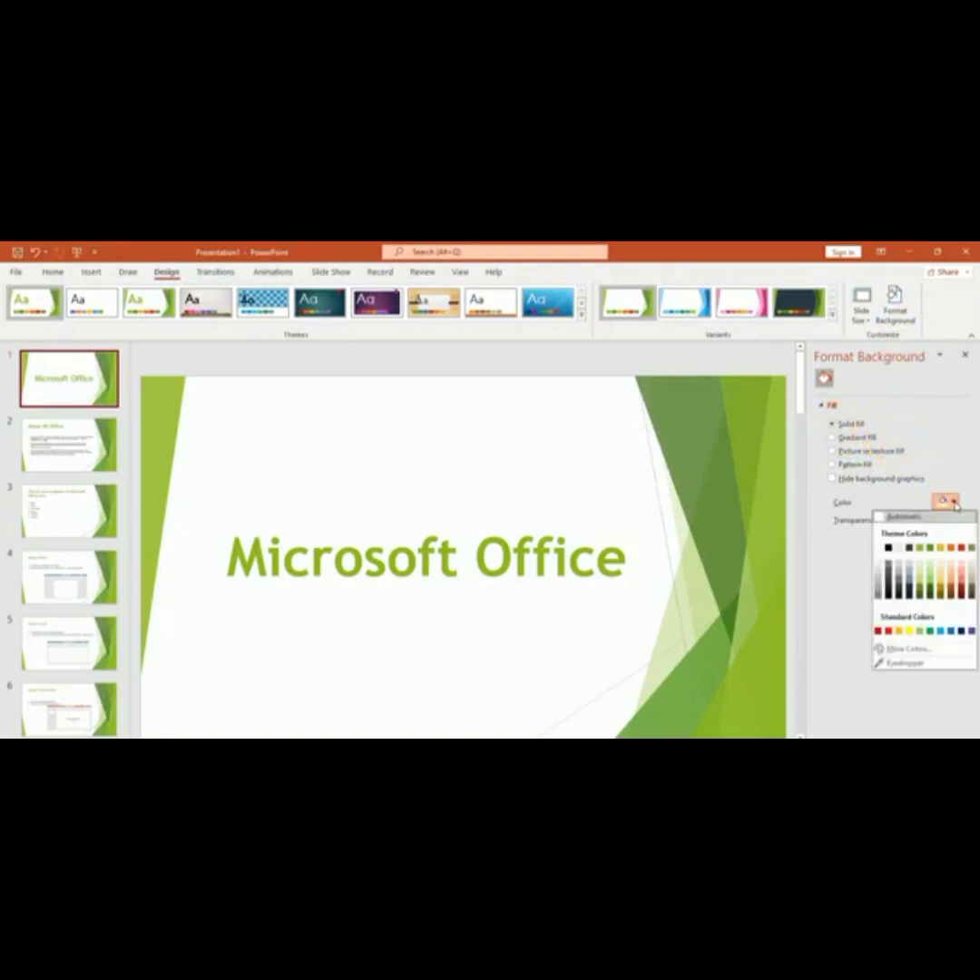
left_click(930, 556)
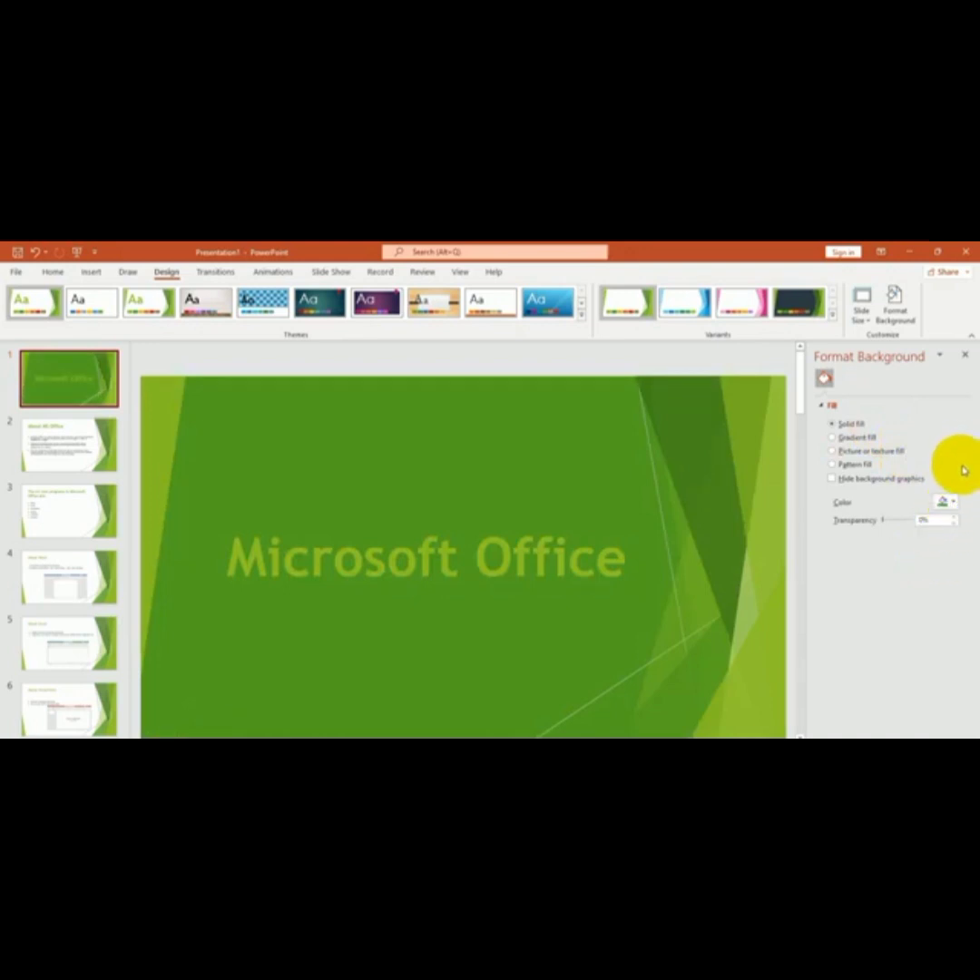
key("ctrl+z")
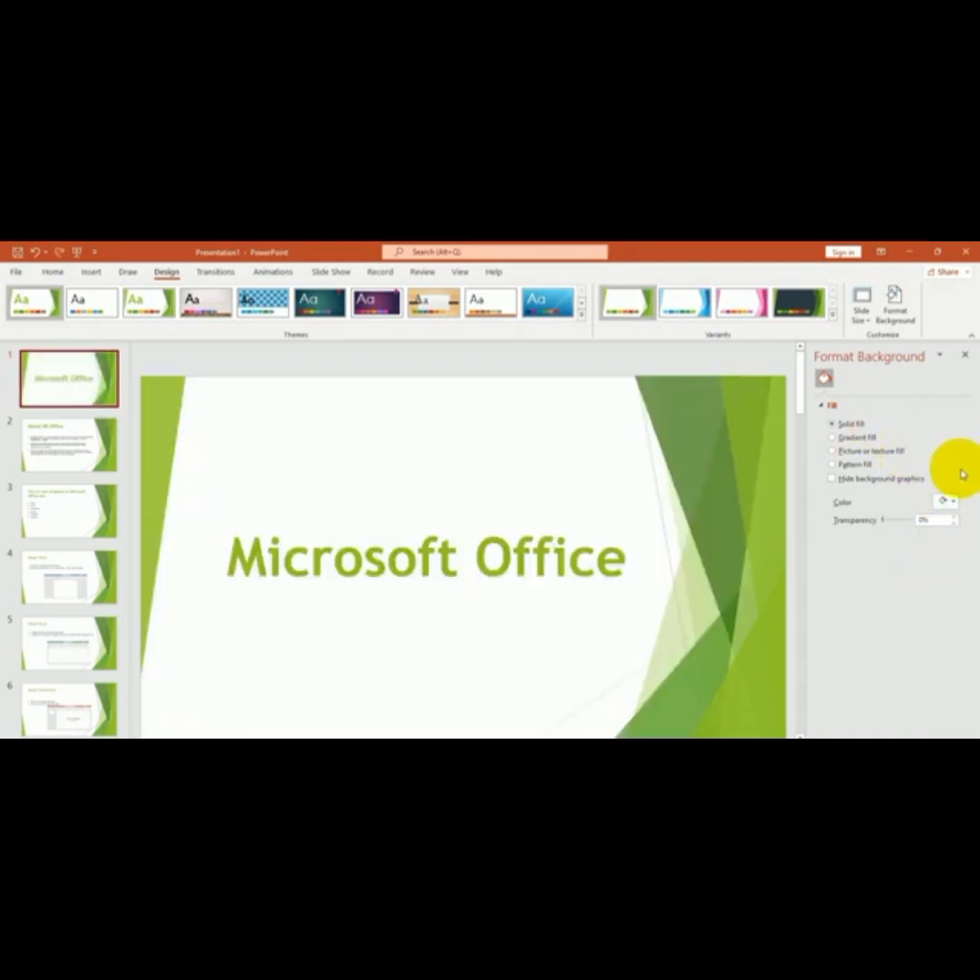
Step: Try texture and picture fills, then settle on a light-green gradient background
left_click(869, 438)
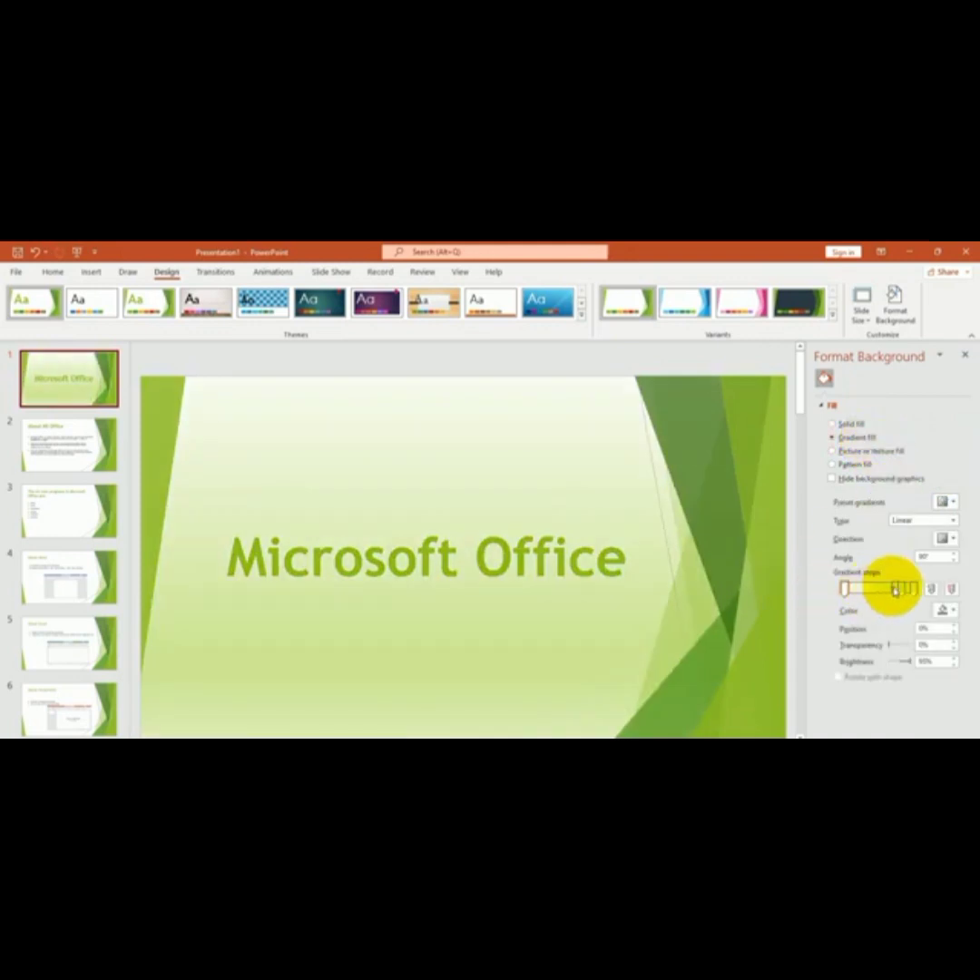
left_click(862, 451)
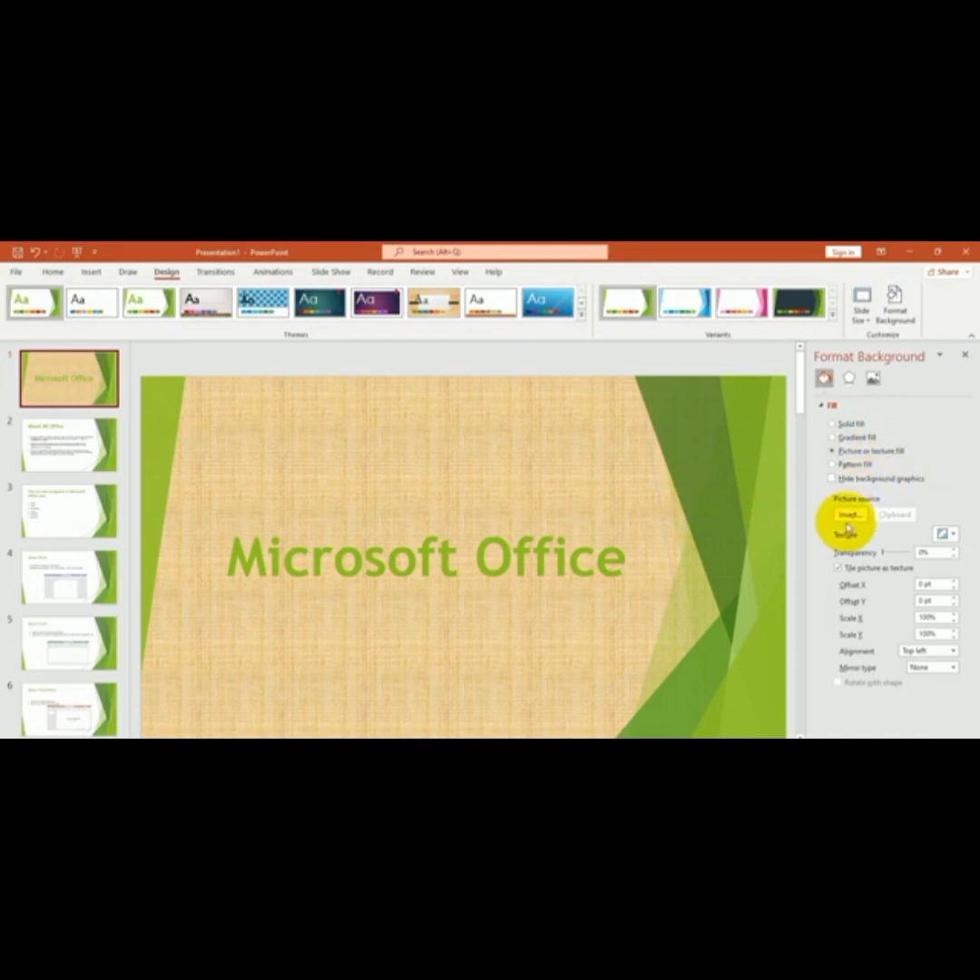
left_click(857, 516)
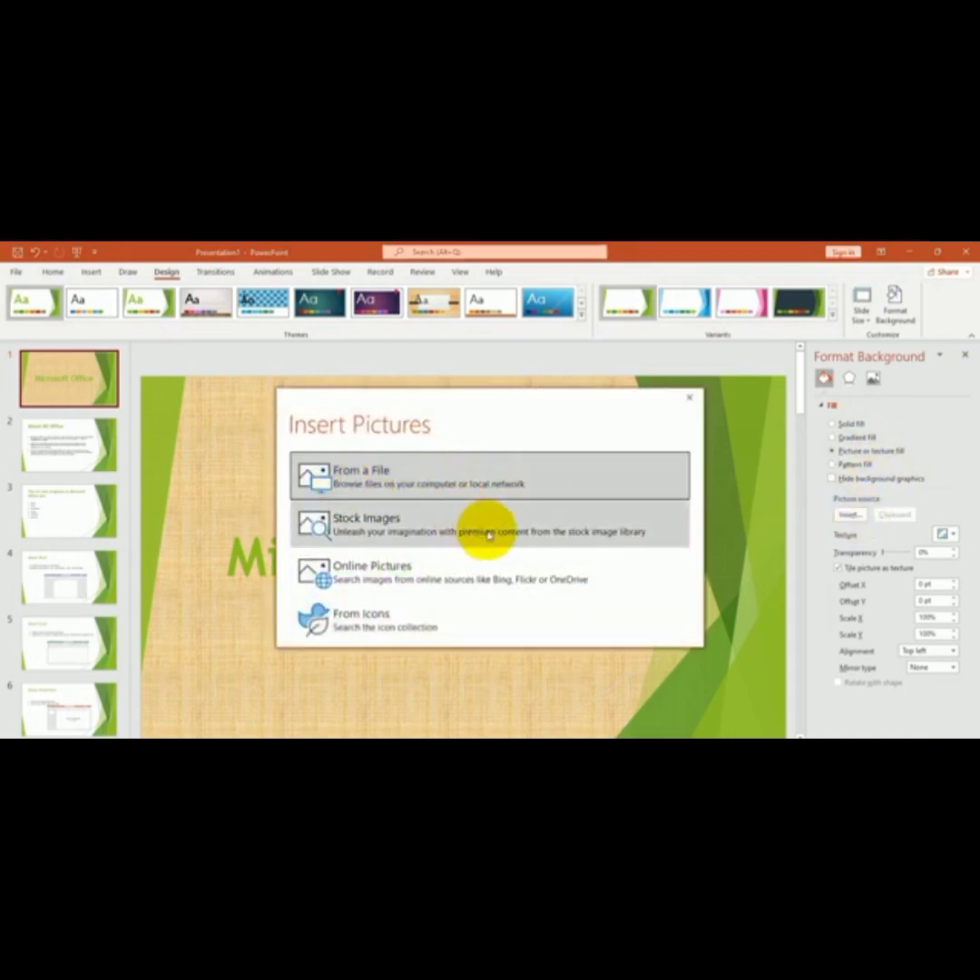
left_click(689, 396)
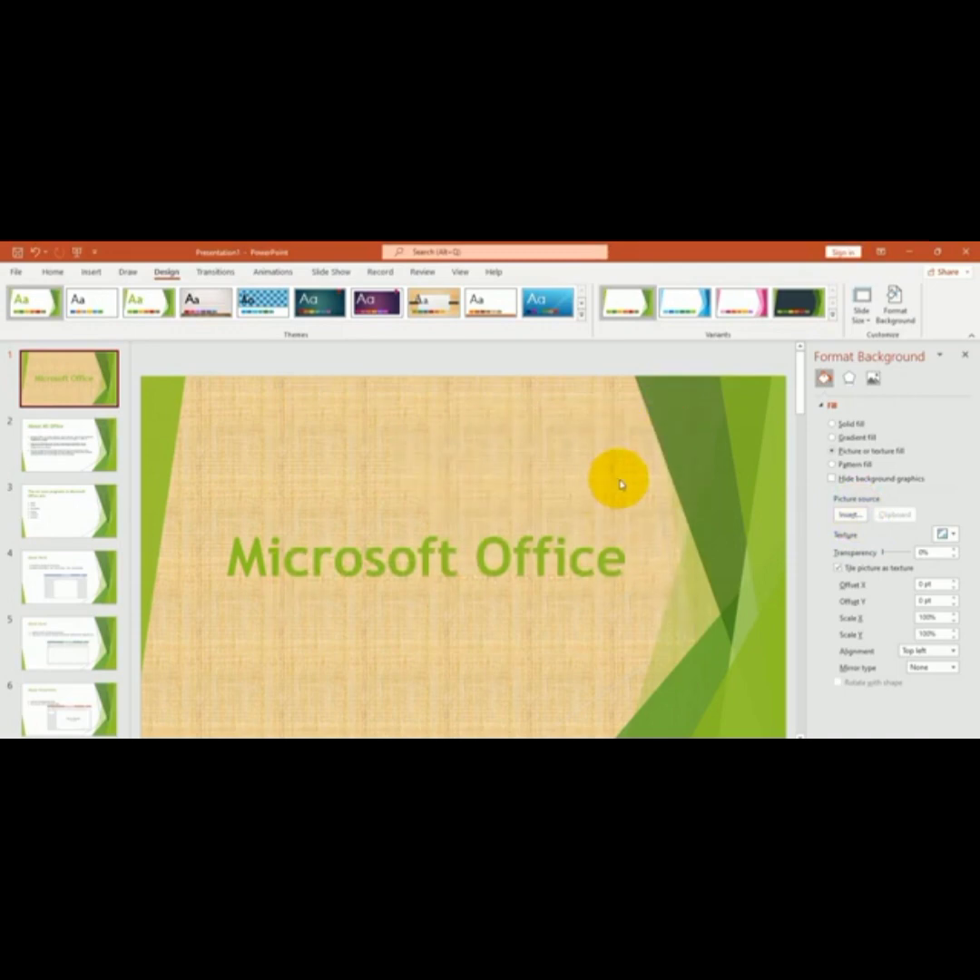
key("alt+g")
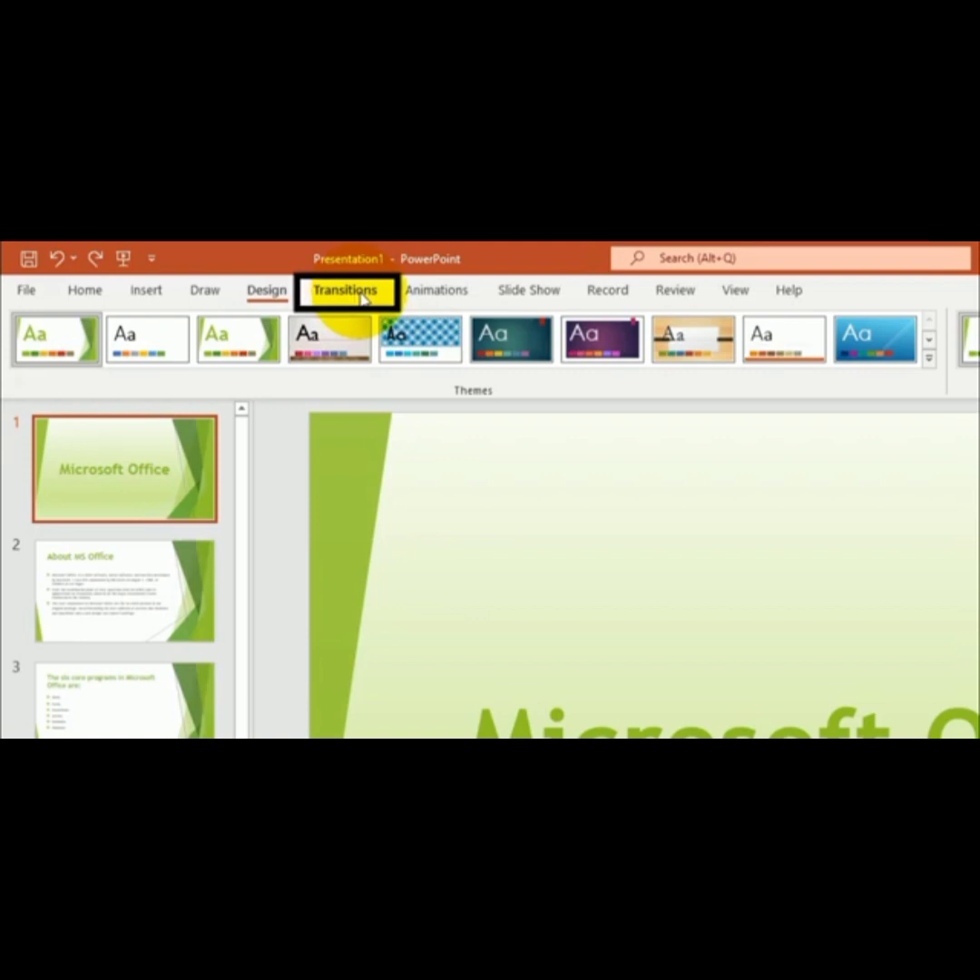
Step: Give the title slide a 06.00 Curtains transition, previewing Wind, Prestige and Fracture along the way
left_click(362, 298)
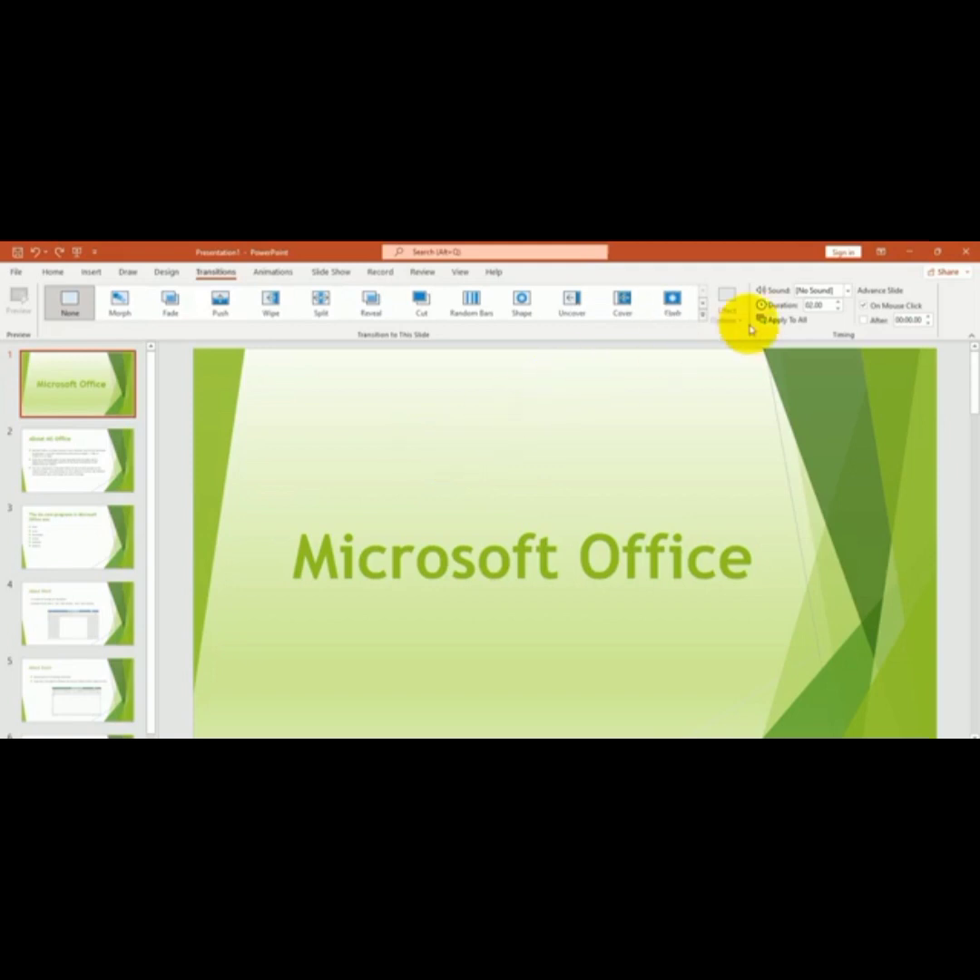
left_click(704, 319)
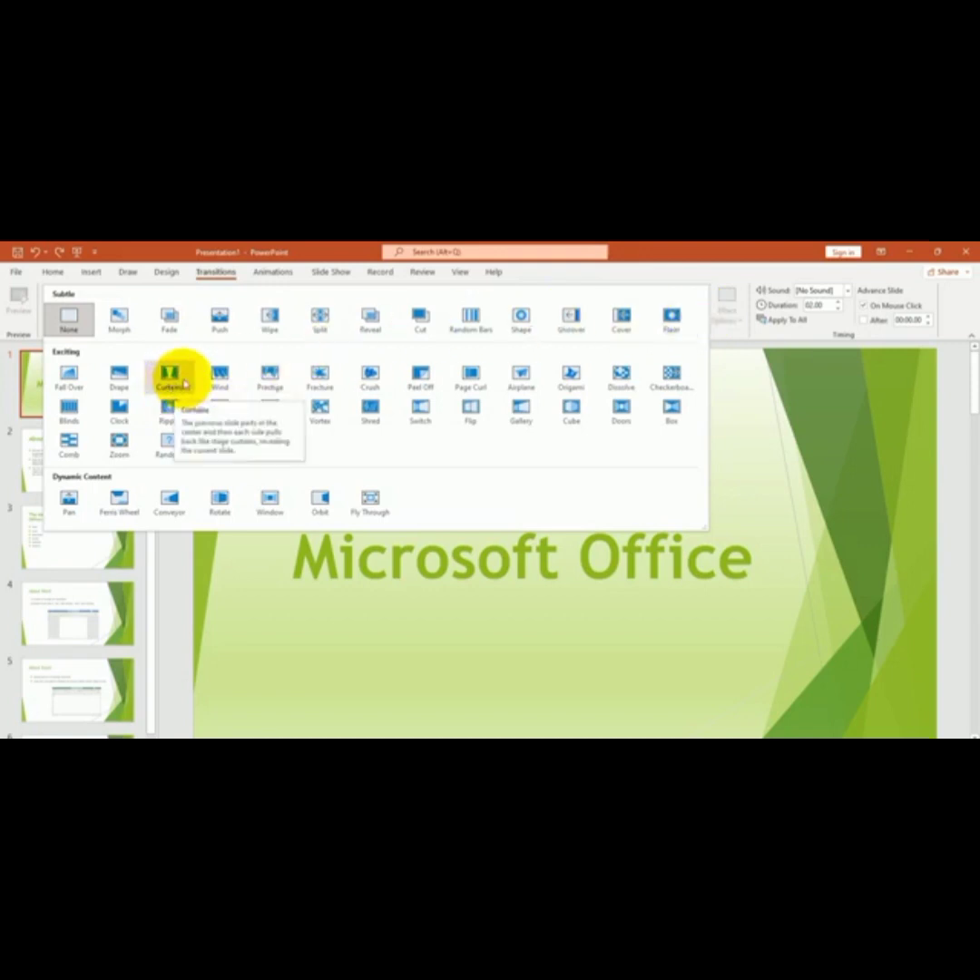
left_click(184, 385)
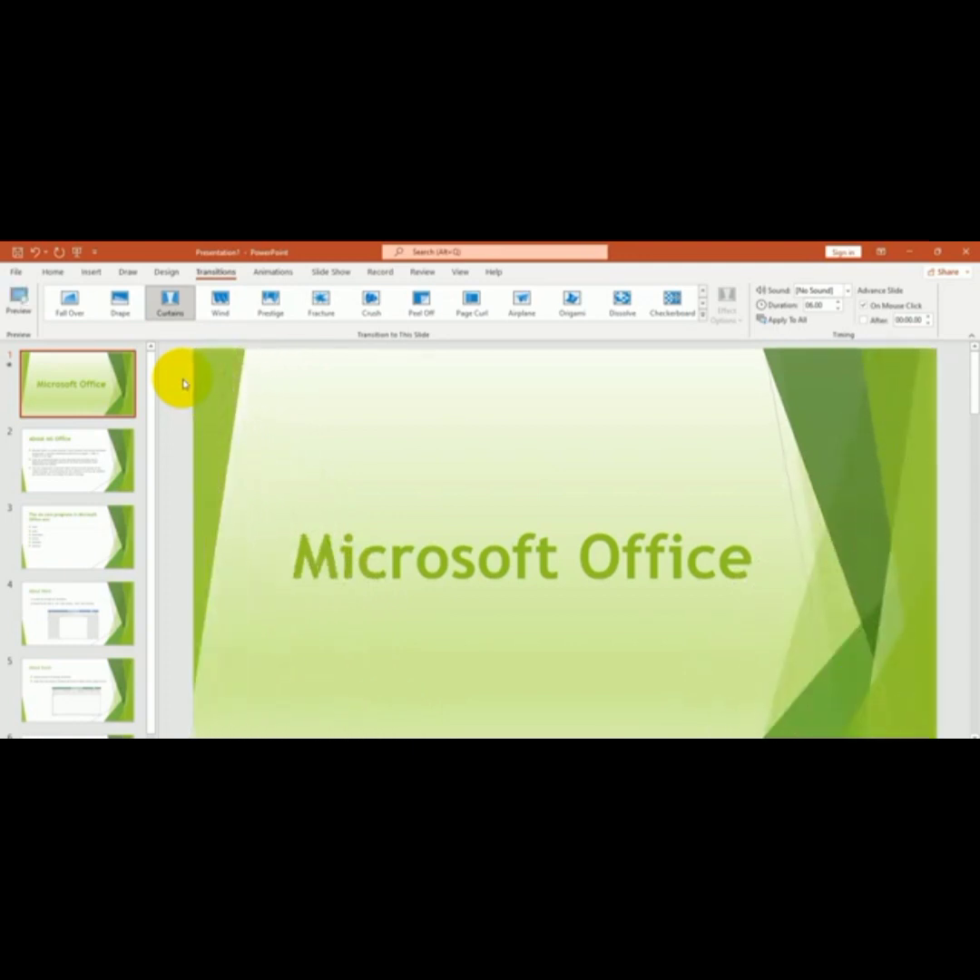
left_click(238, 301)
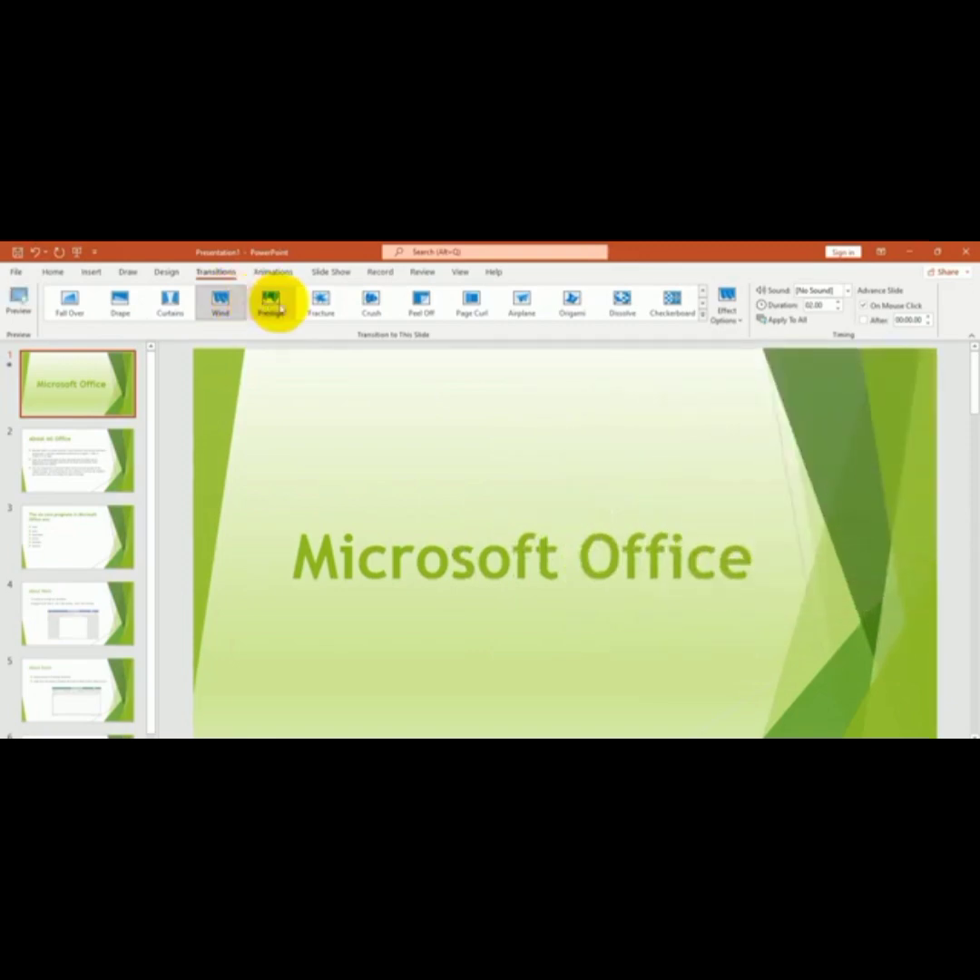
left_click(277, 307)
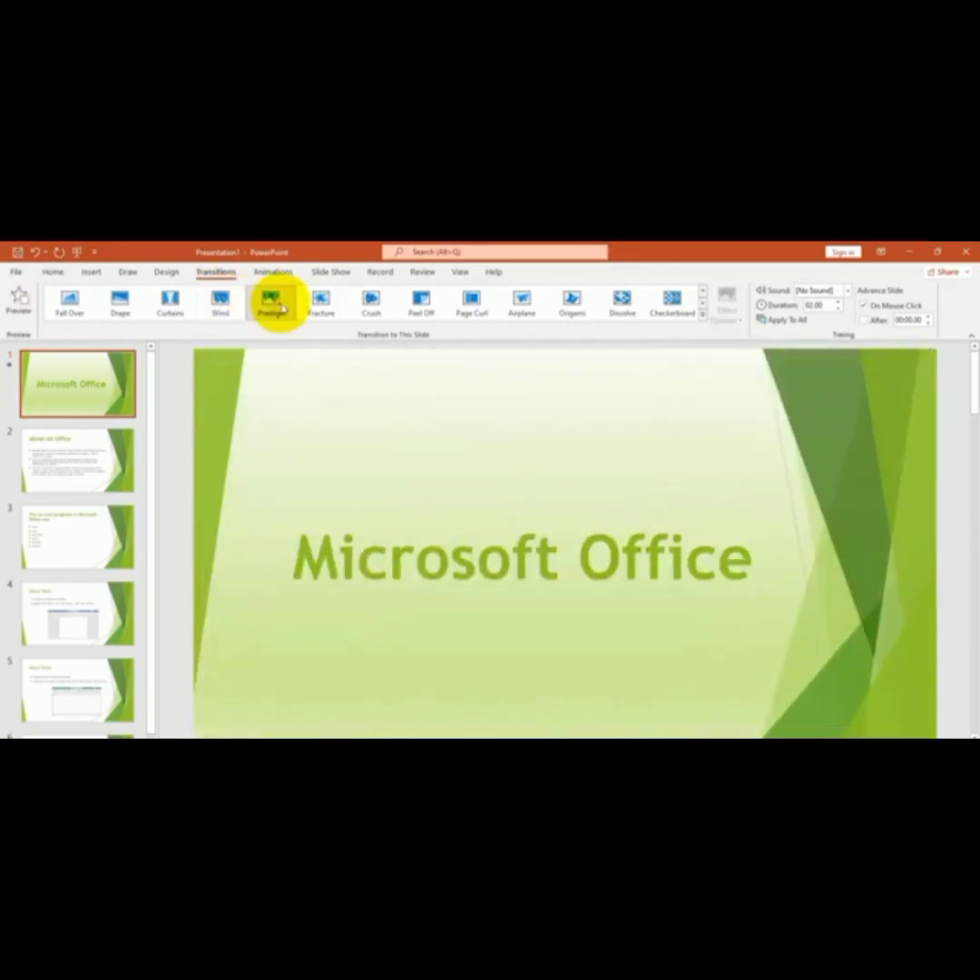
left_click(323, 312)
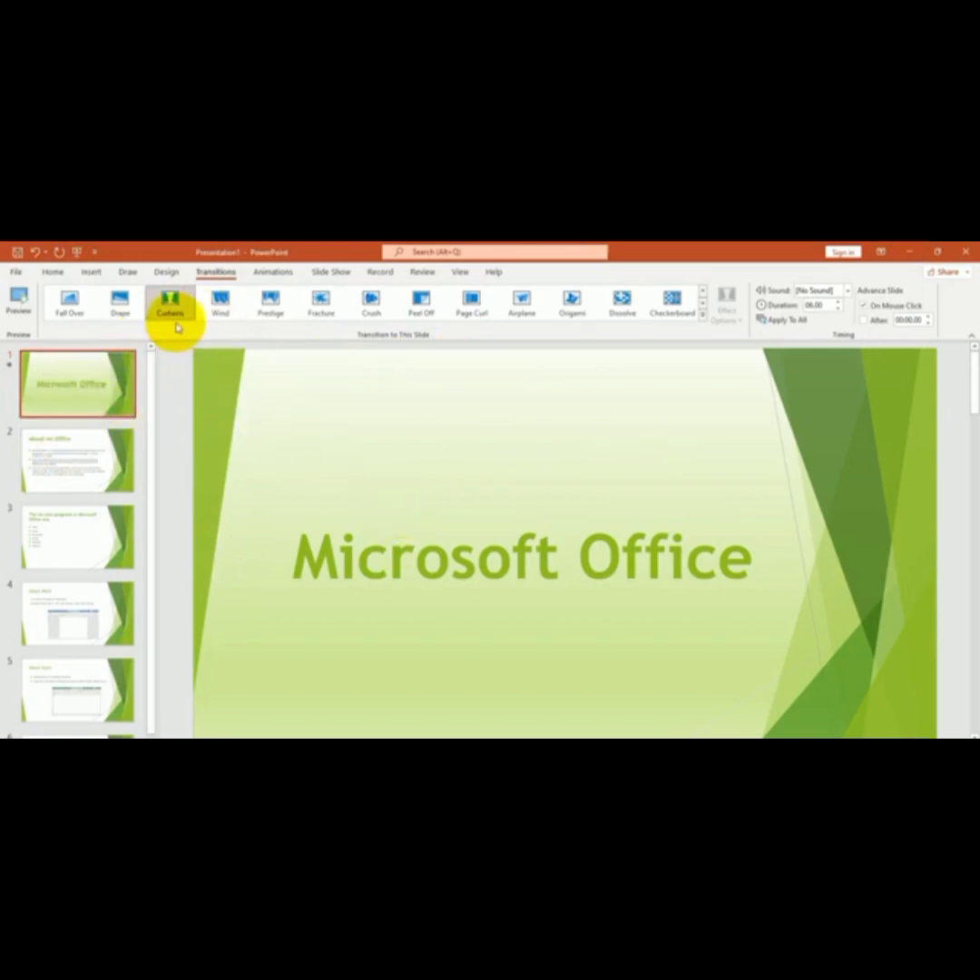
left_click(77, 460)
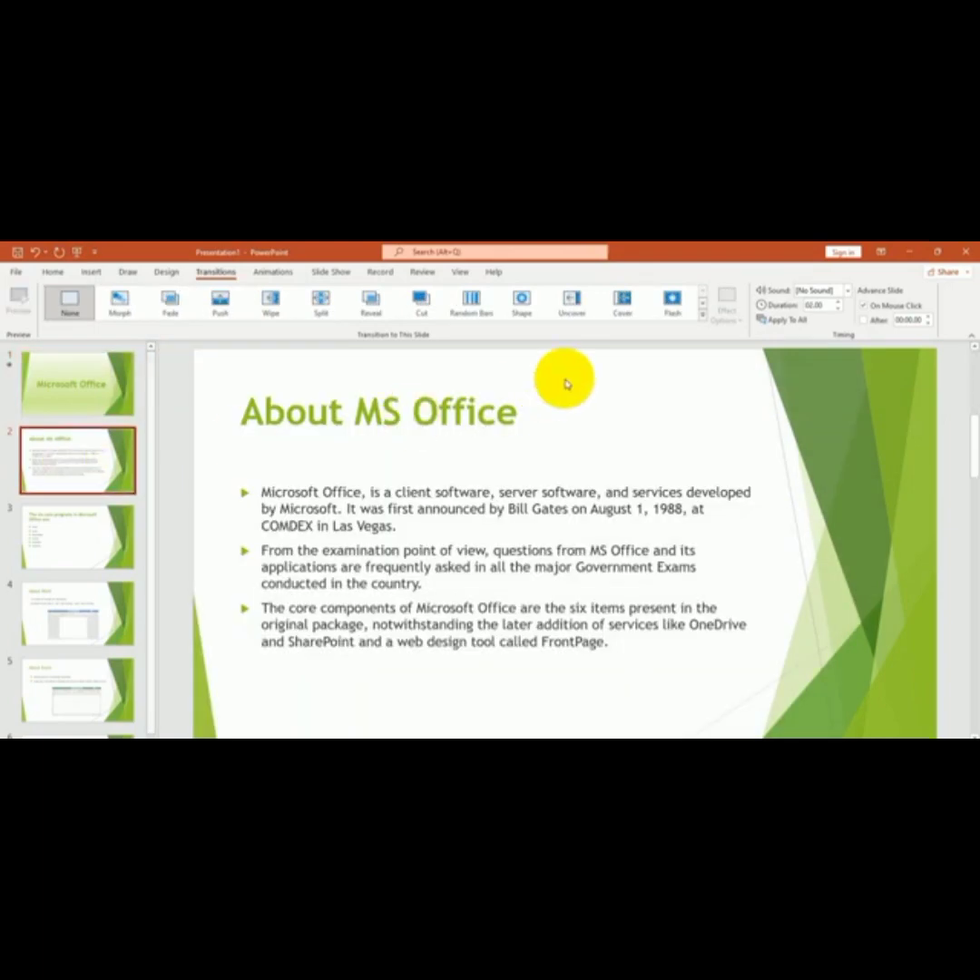
Step: Apply Flip to About MS Office, Box to the six core programs slide, and Flip to About Word
left_click(703, 317)
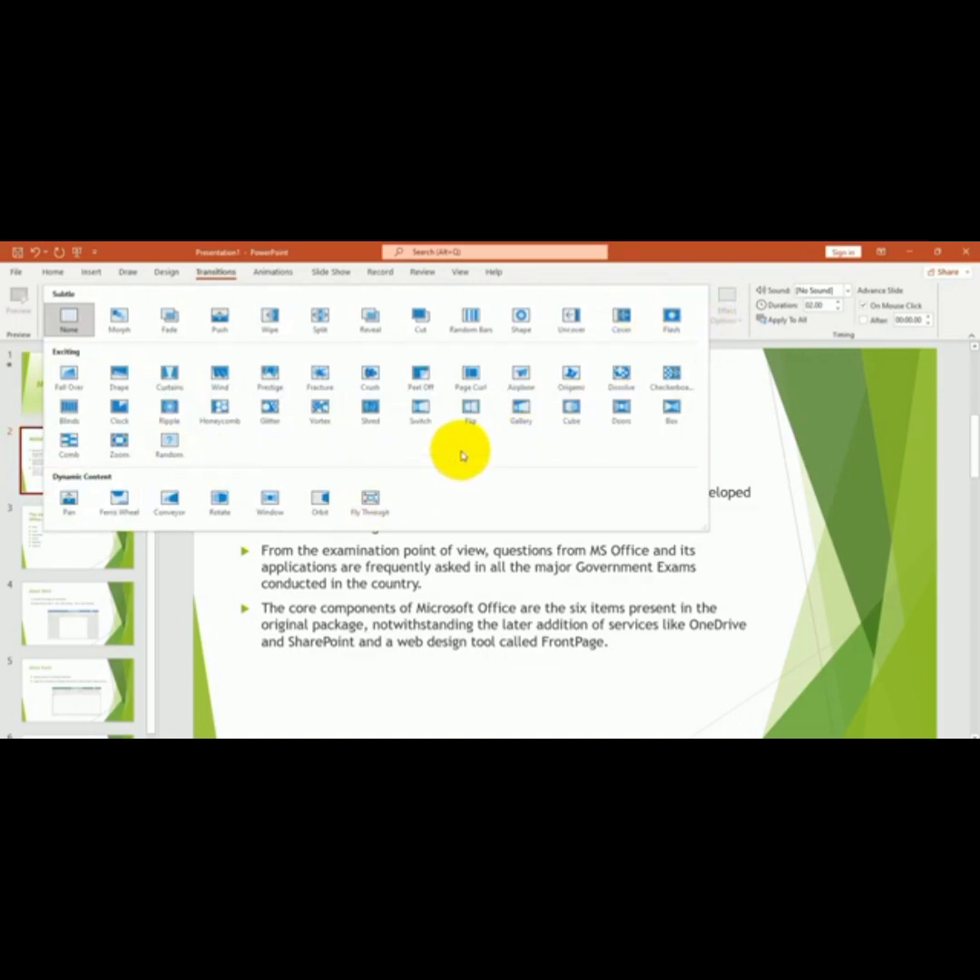
left_click(470, 408)
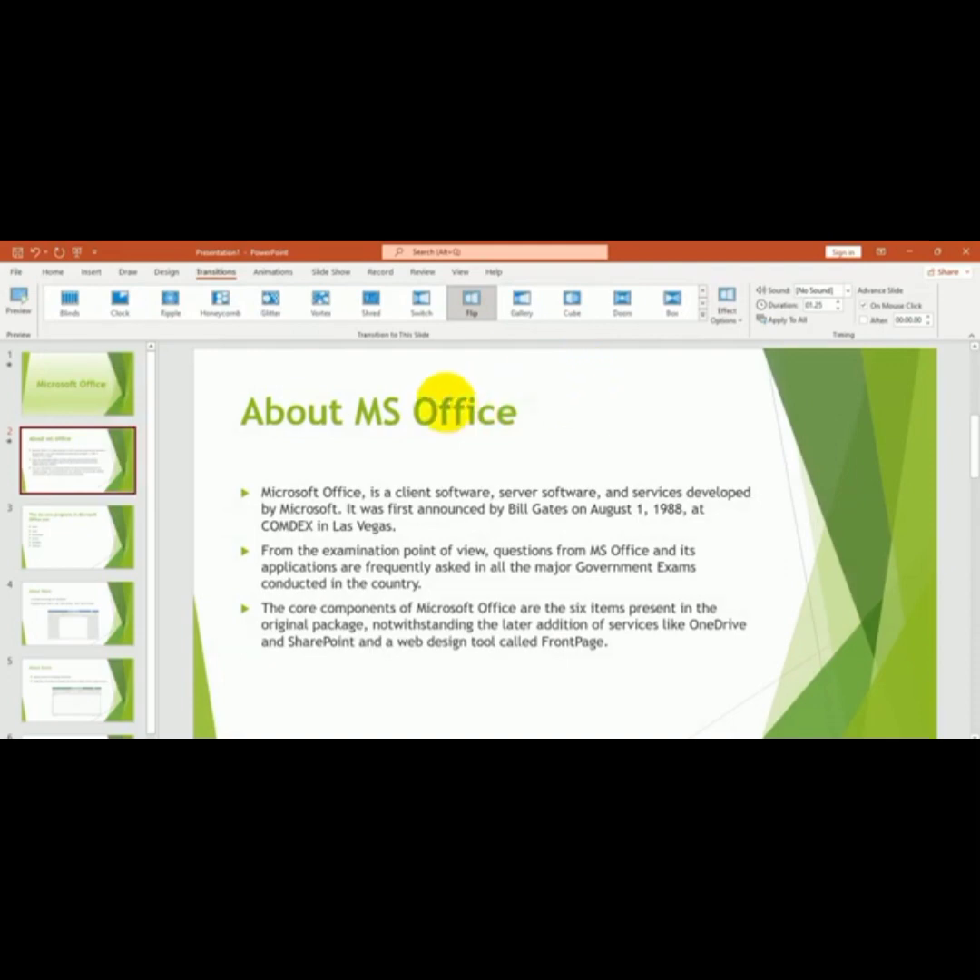
left_click(81, 532)
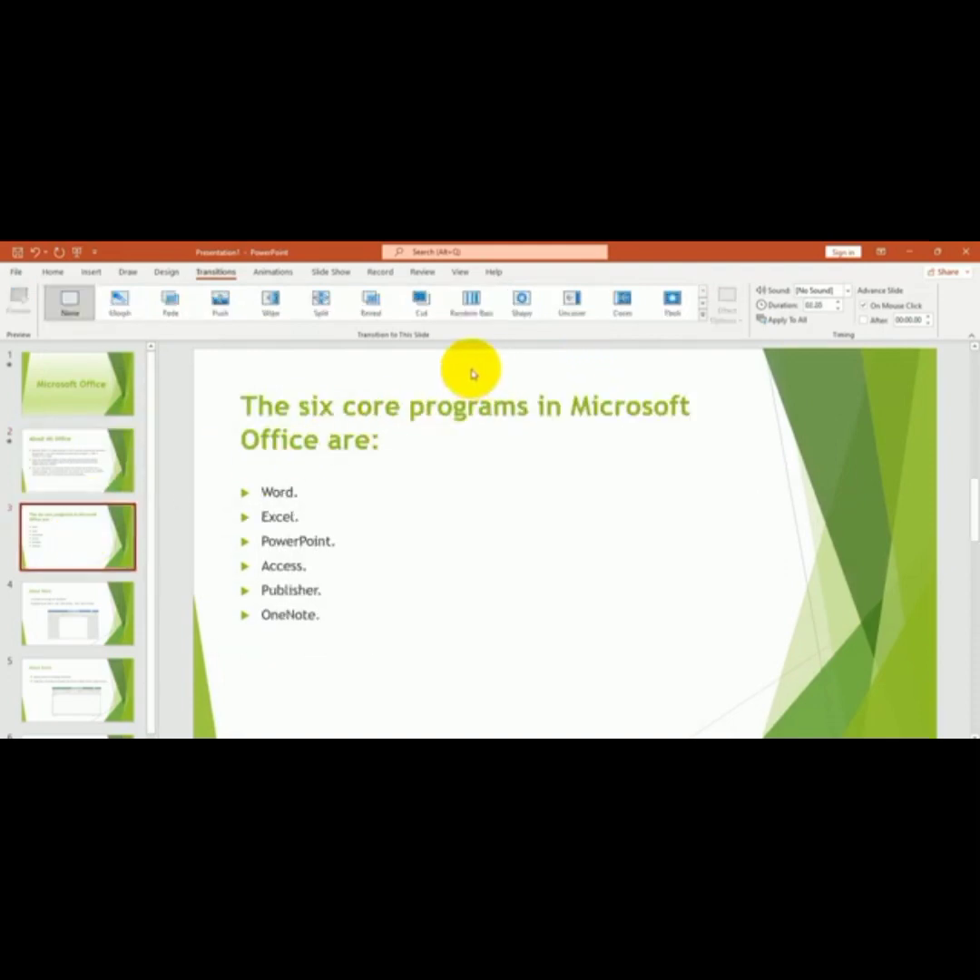
left_click(702, 318)
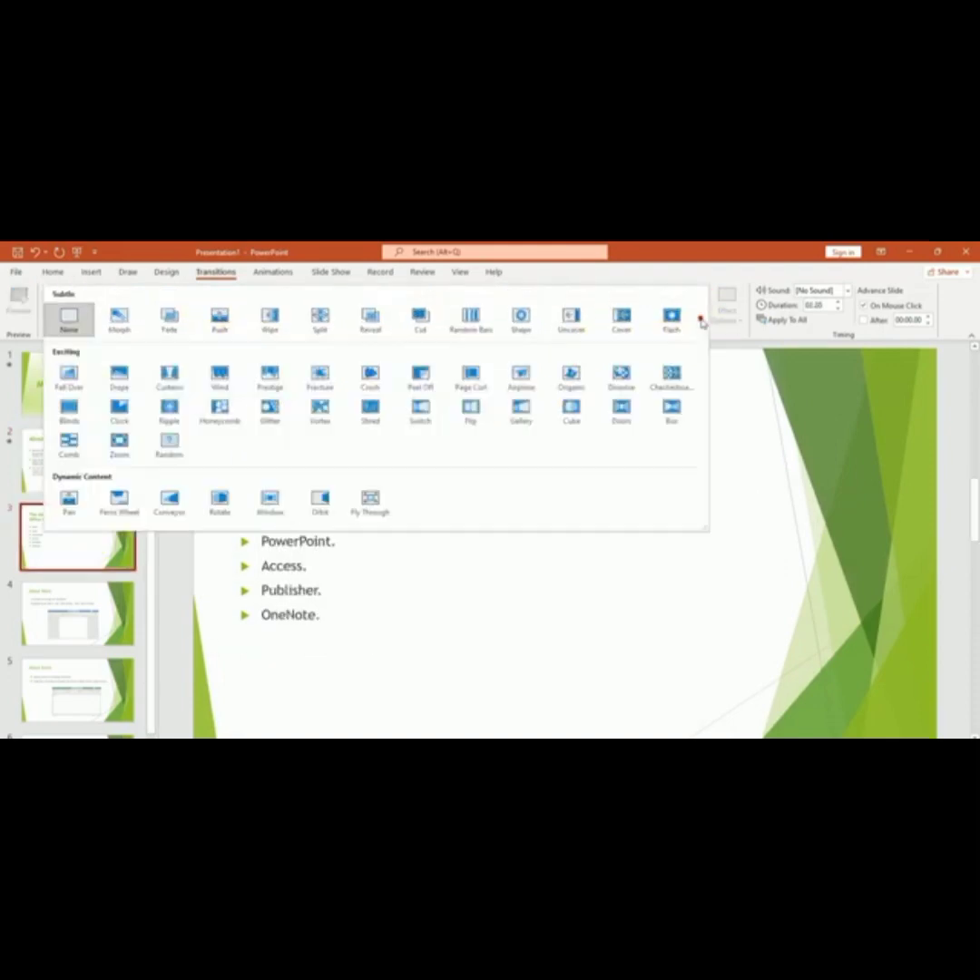
left_click(668, 410)
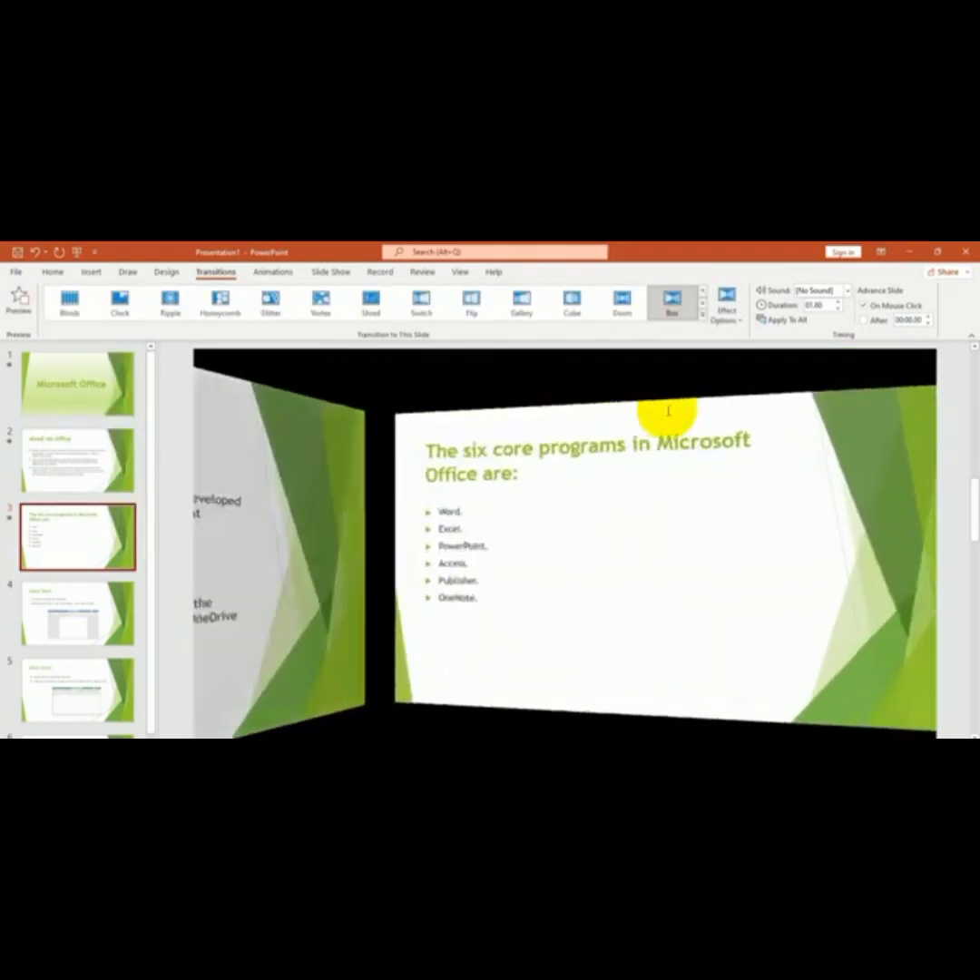
left_click(83, 616)
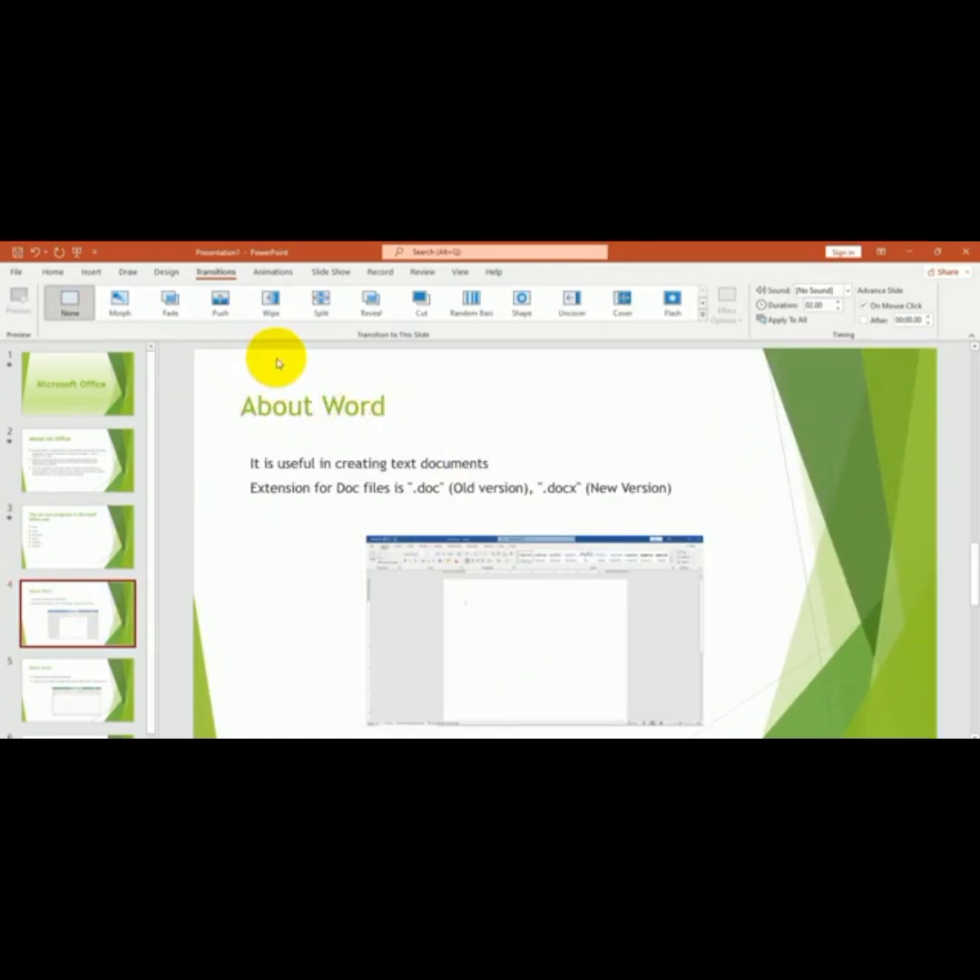
scroll(422, 302, "down", 1)
left_click(471, 302)
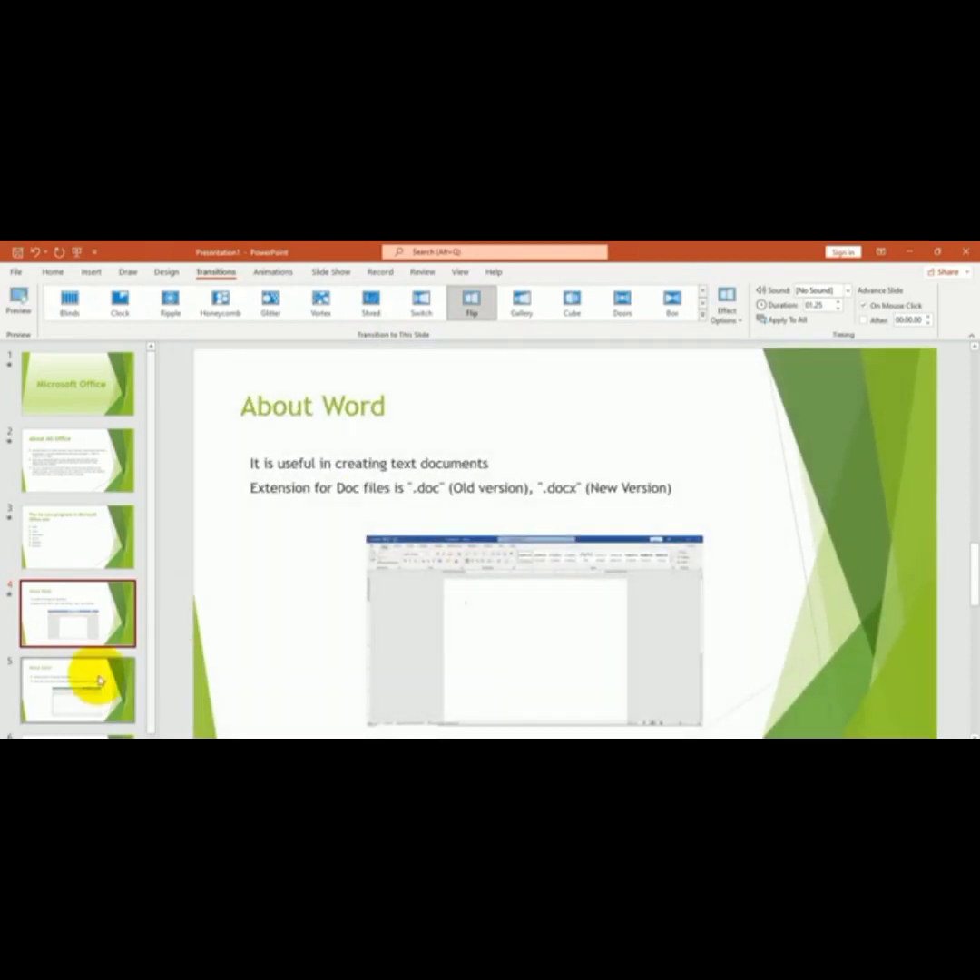
Step: Apply Box to About Excel and Flip to About PowerPoint
left_click(93, 680)
left_click(701, 313)
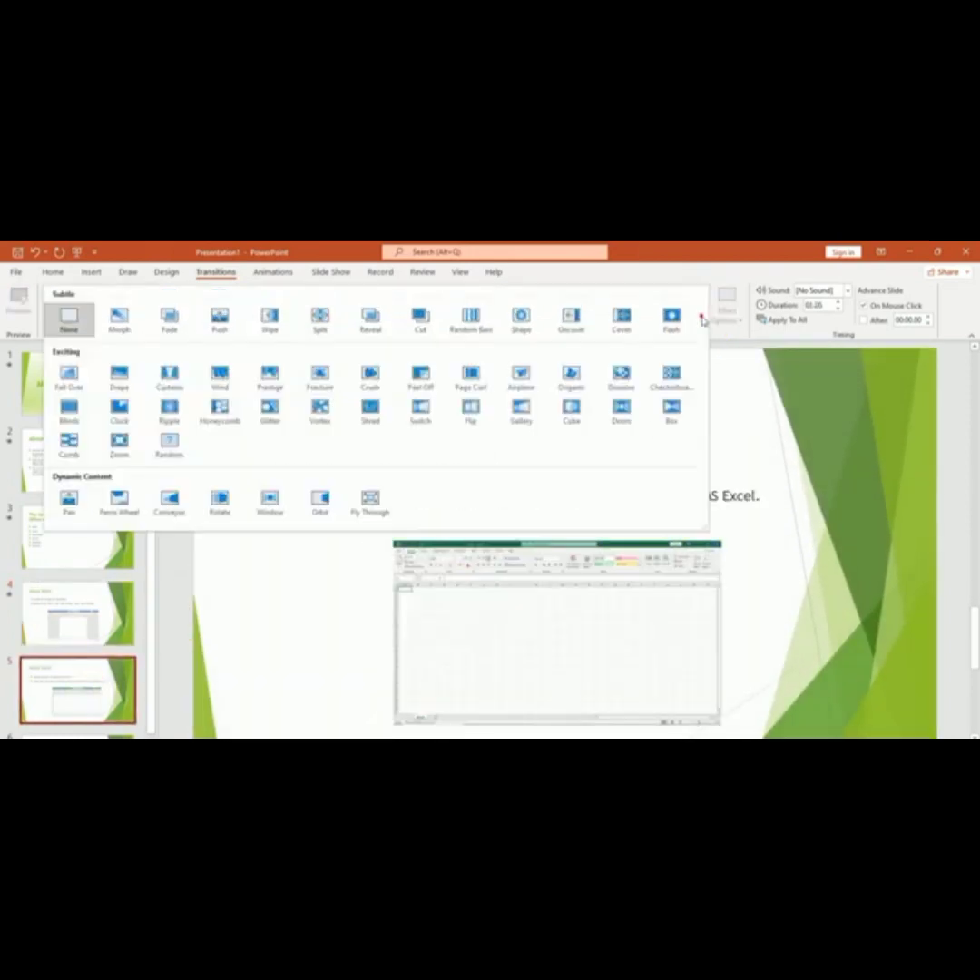
left_click(672, 404)
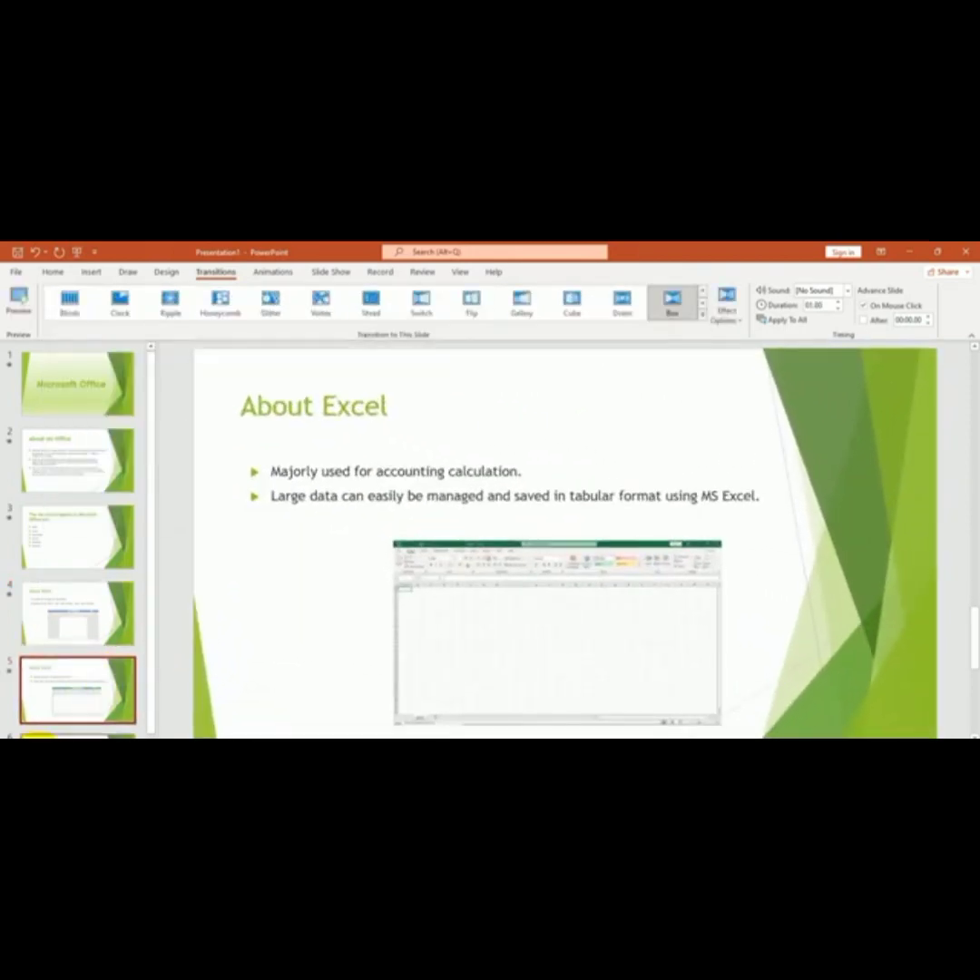
left_click(55, 730)
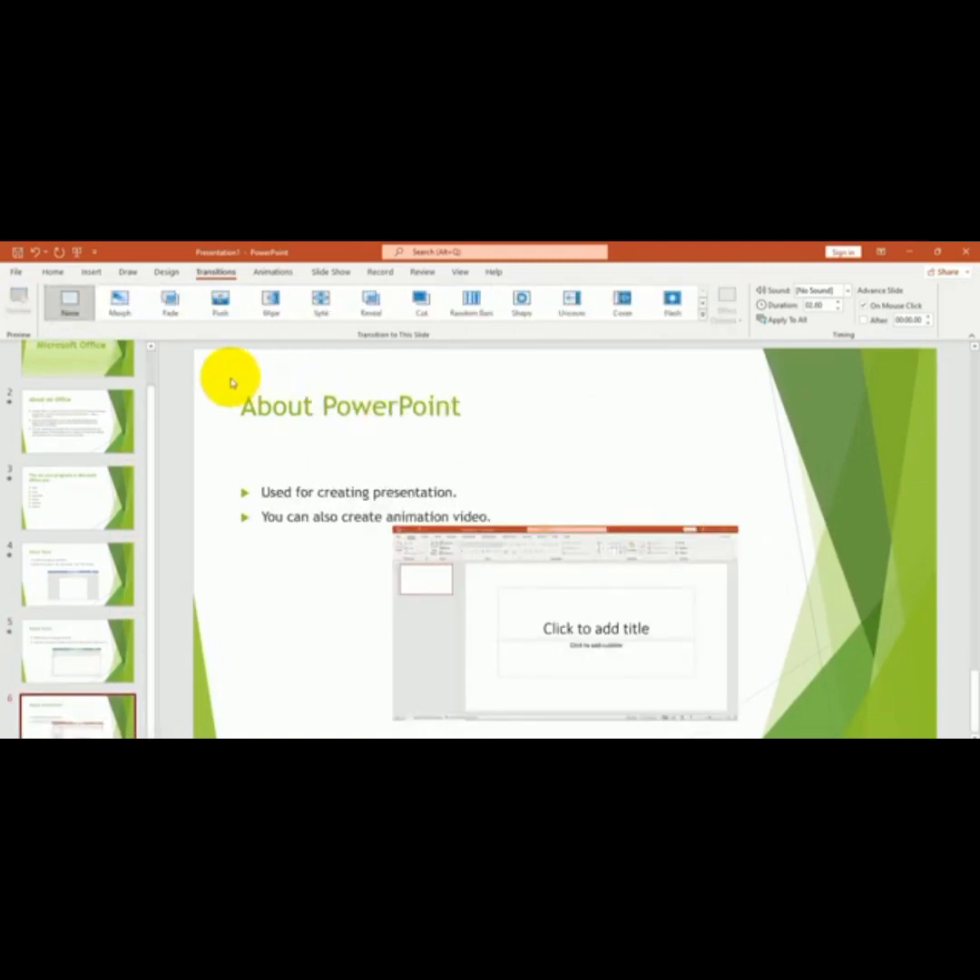
left_click(471, 303)
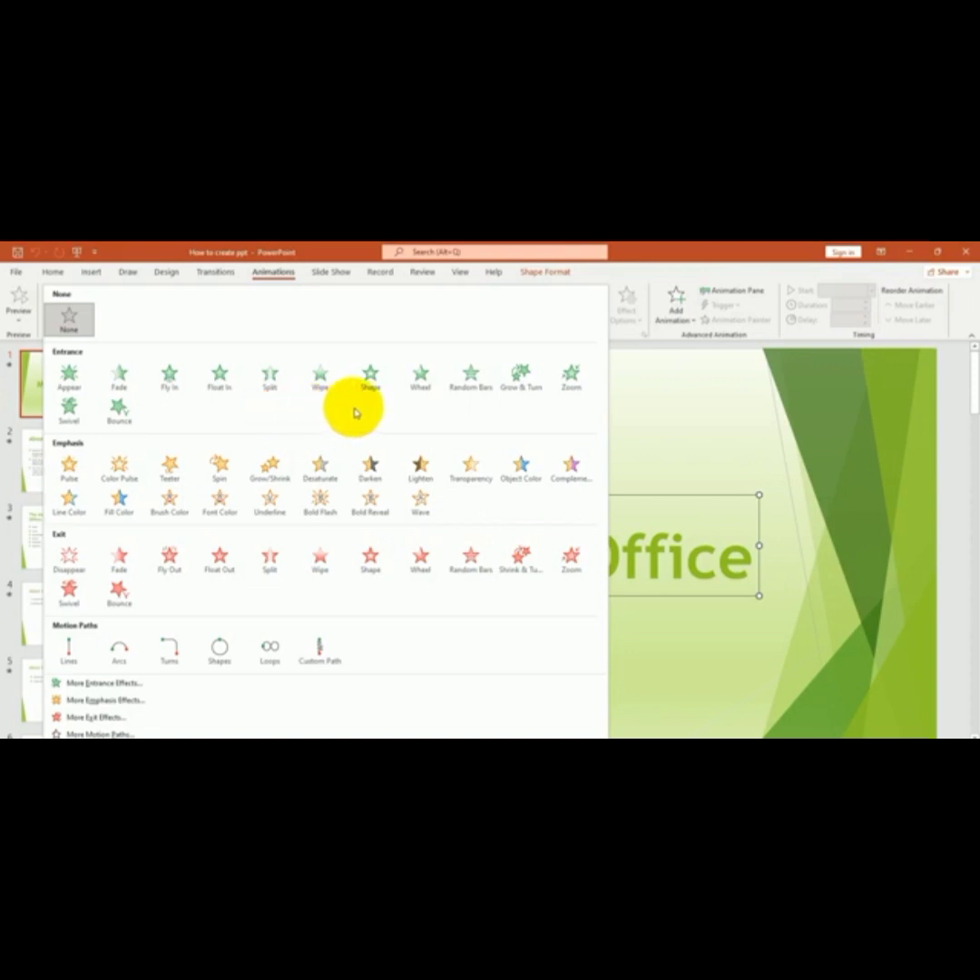
Step: Replace the Microsoft Office title's Zoom entrance with Wheel, then select the About PowerPoint slide
left_click(573, 378)
left_click(581, 385)
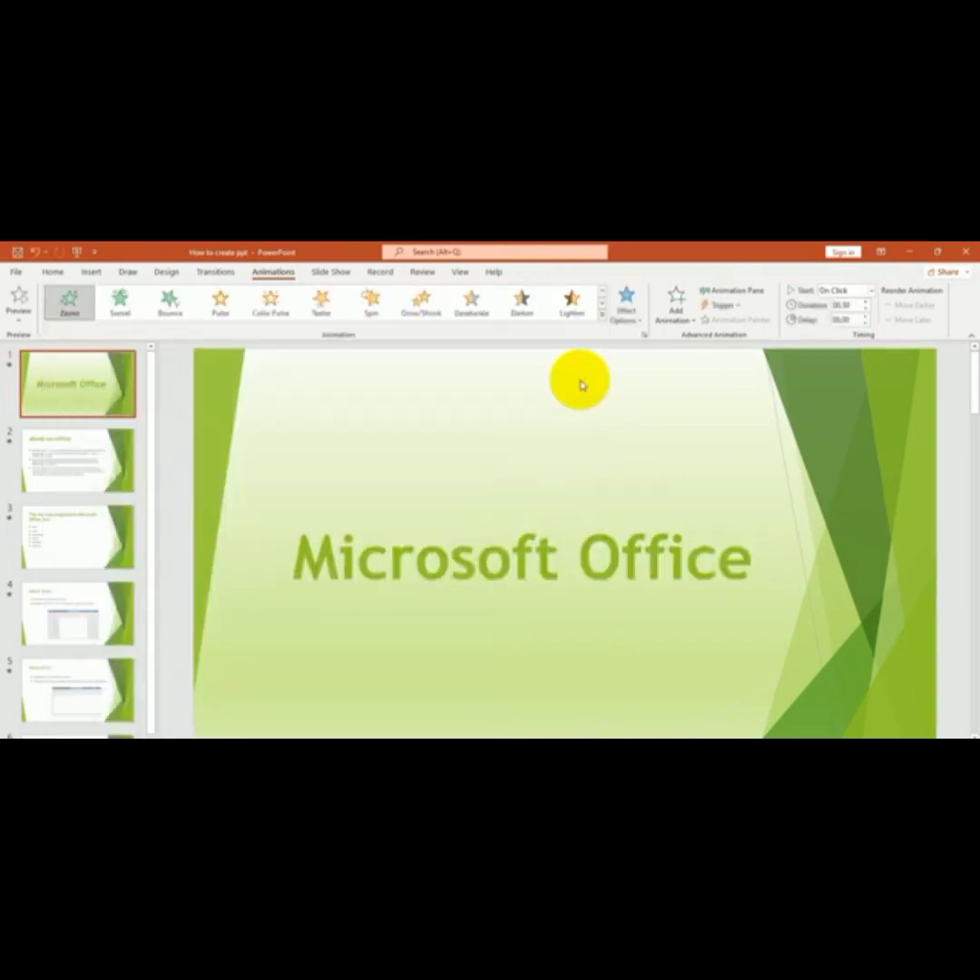
left_click(602, 313)
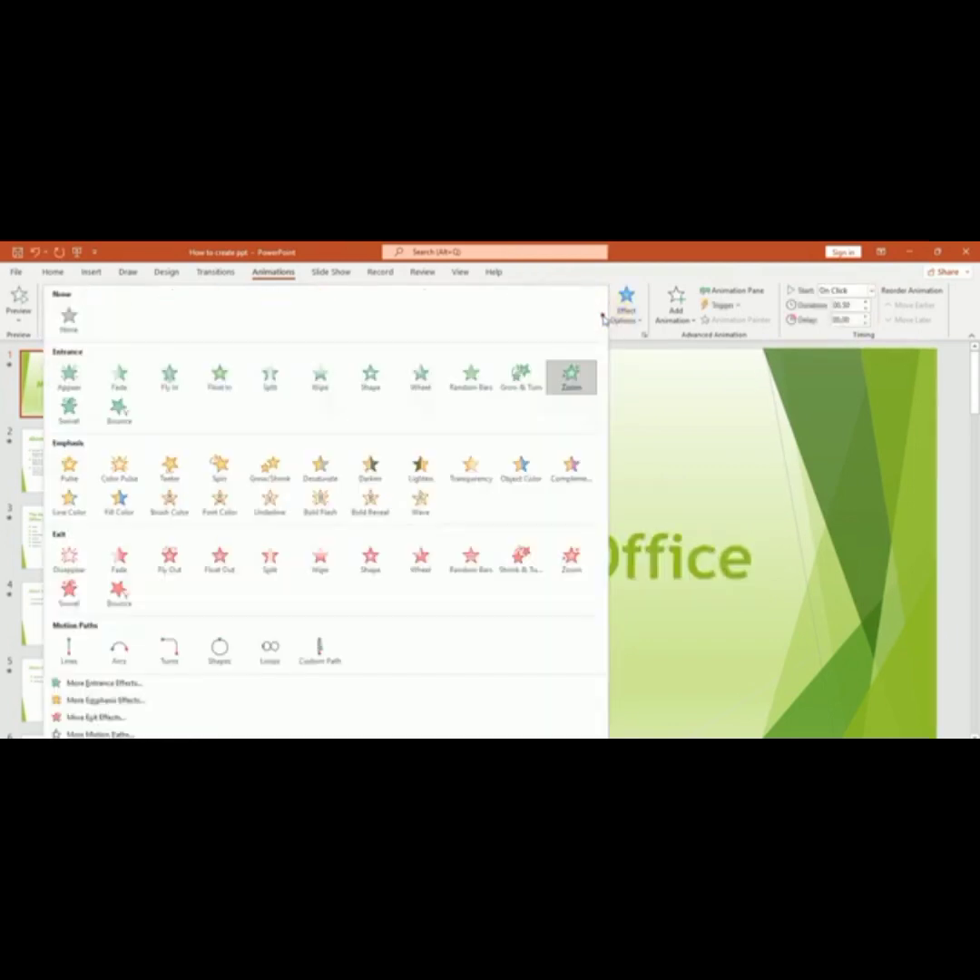
left_click(427, 380)
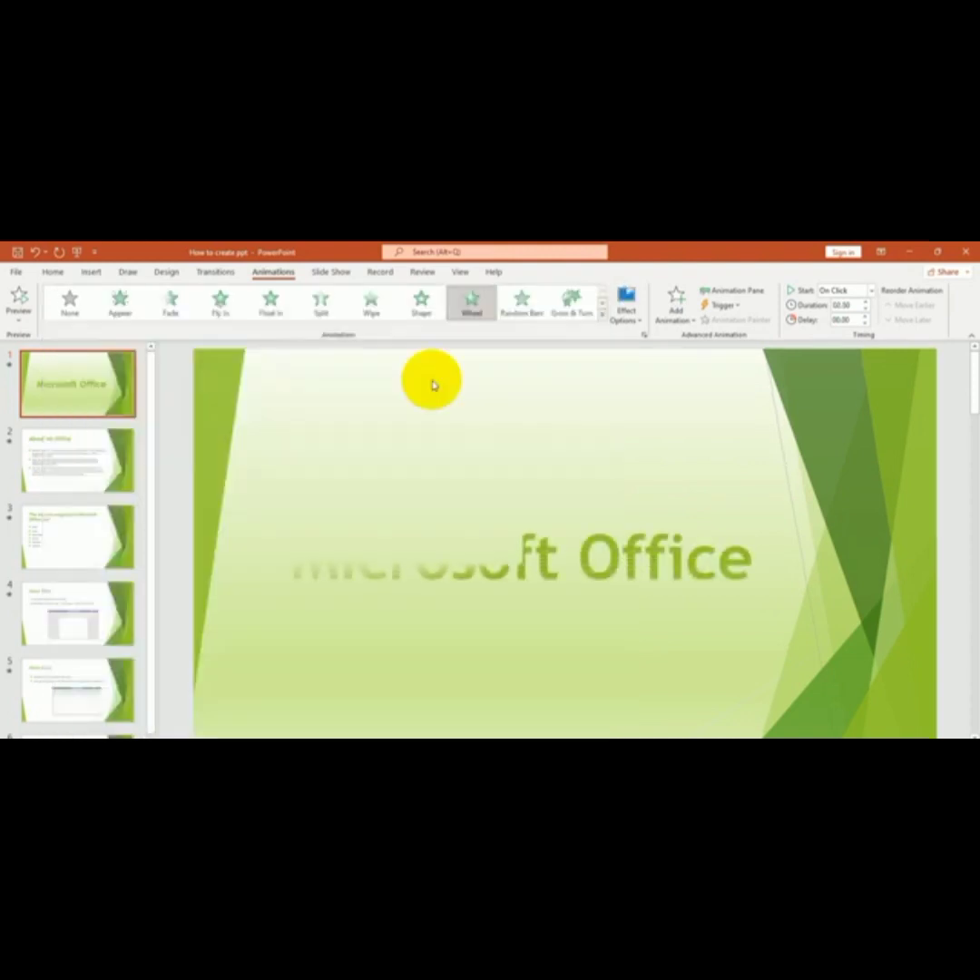
left_click(108, 724)
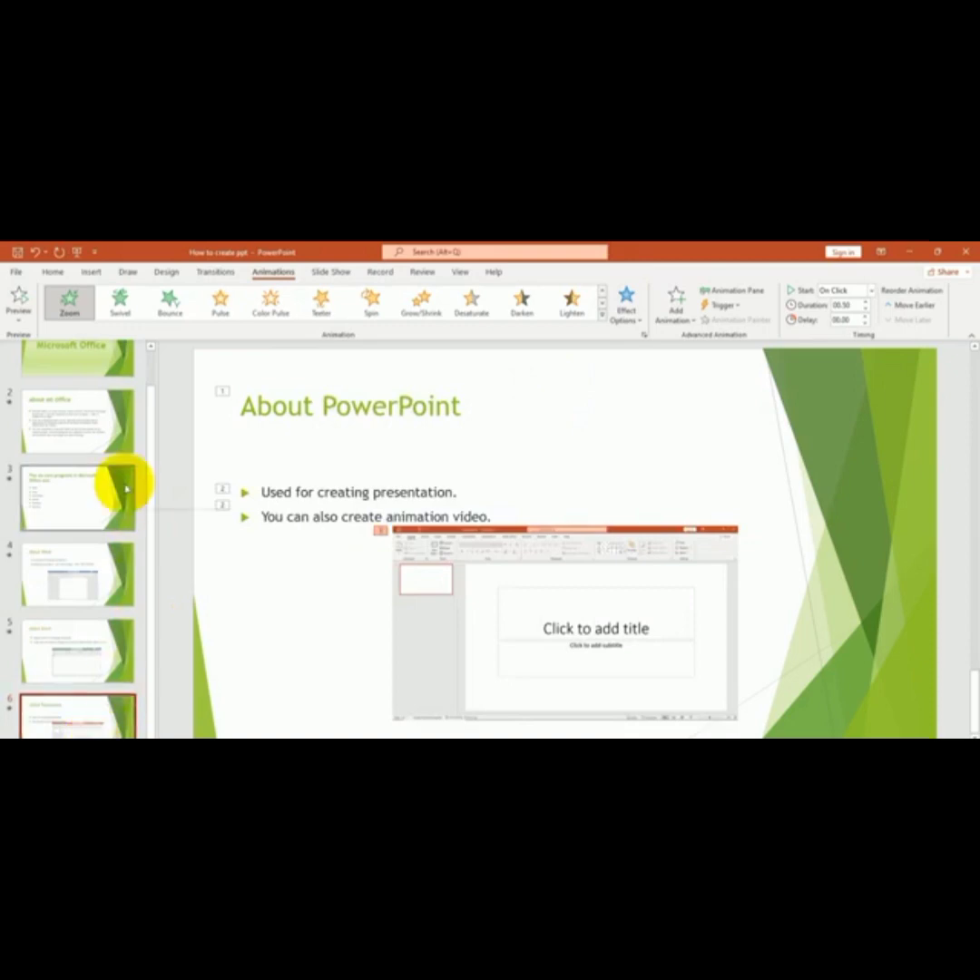
Step: Append a seventh slide using the Blank layout after About PowerPoint
left_click(53, 272)
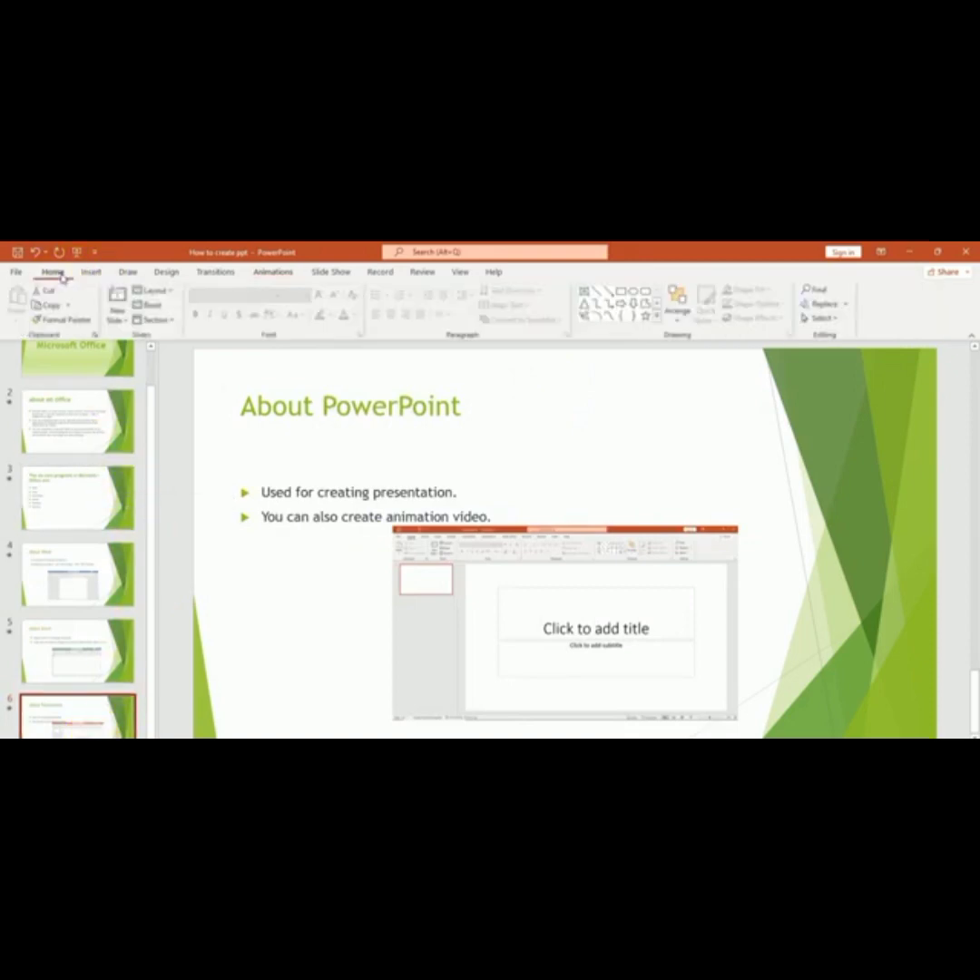
left_click(166, 353)
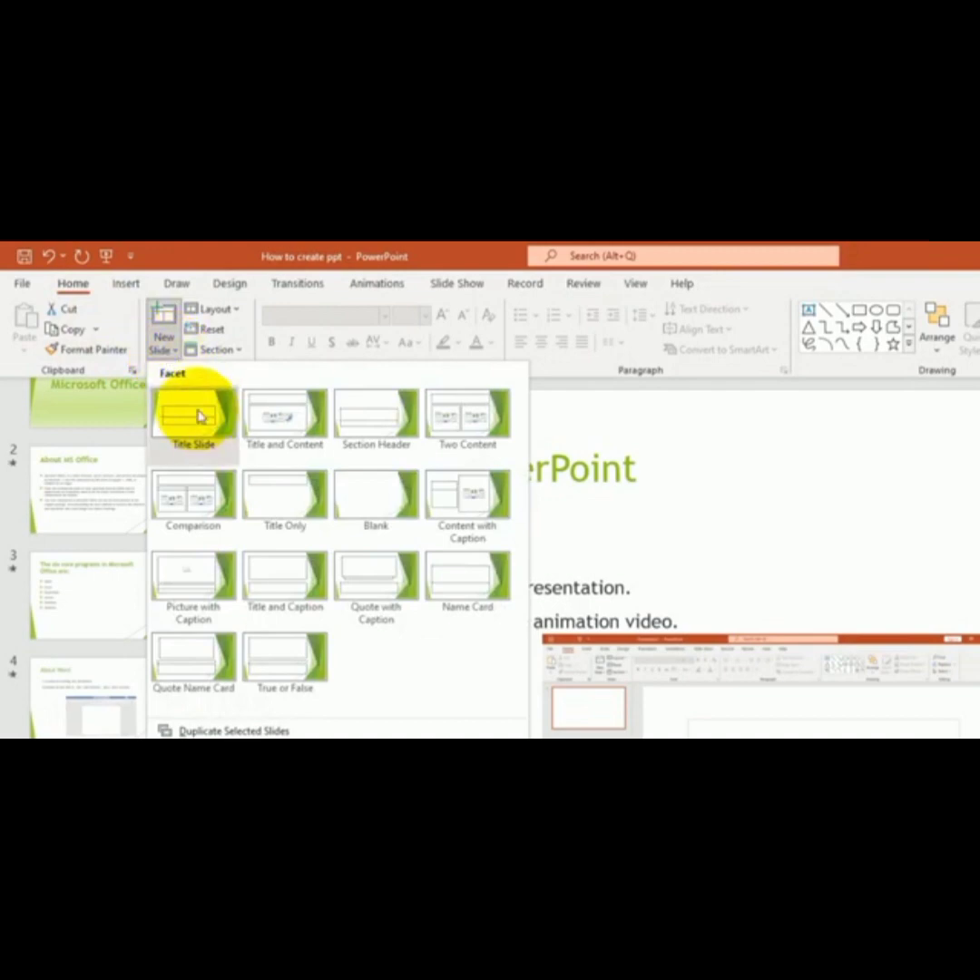
left_click(382, 499)
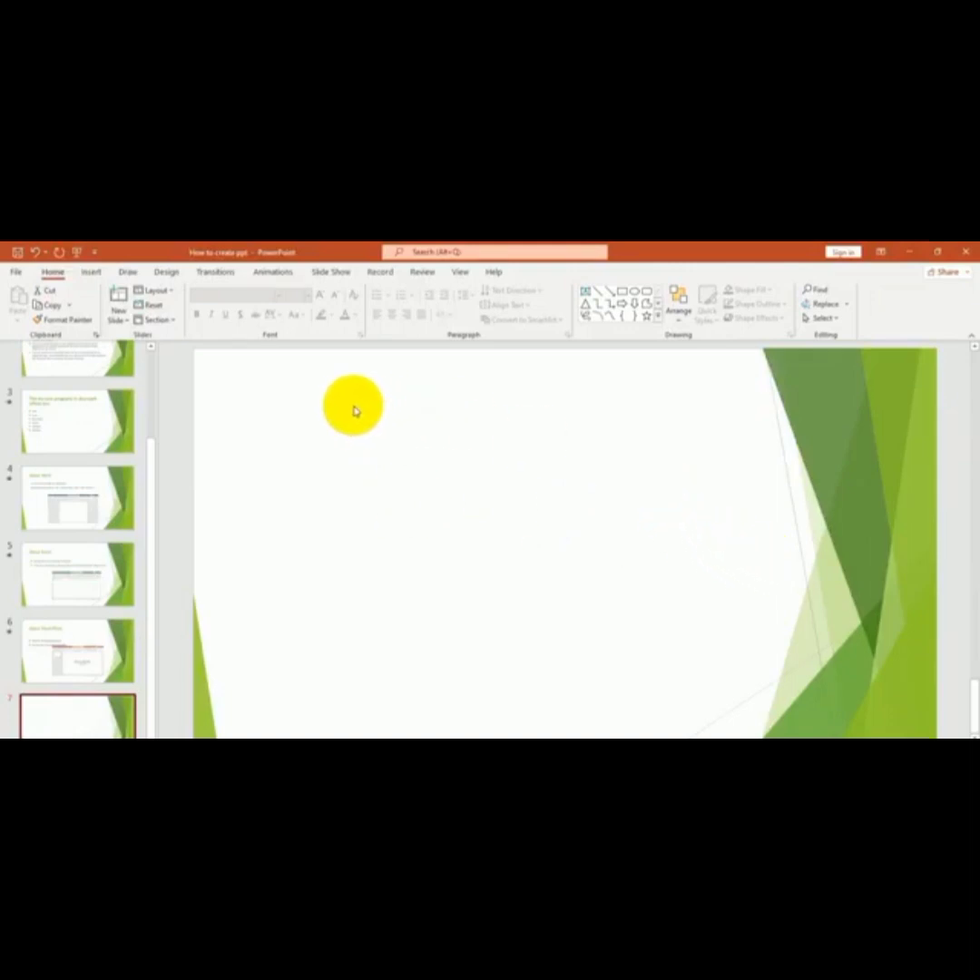
left_click(92, 272)
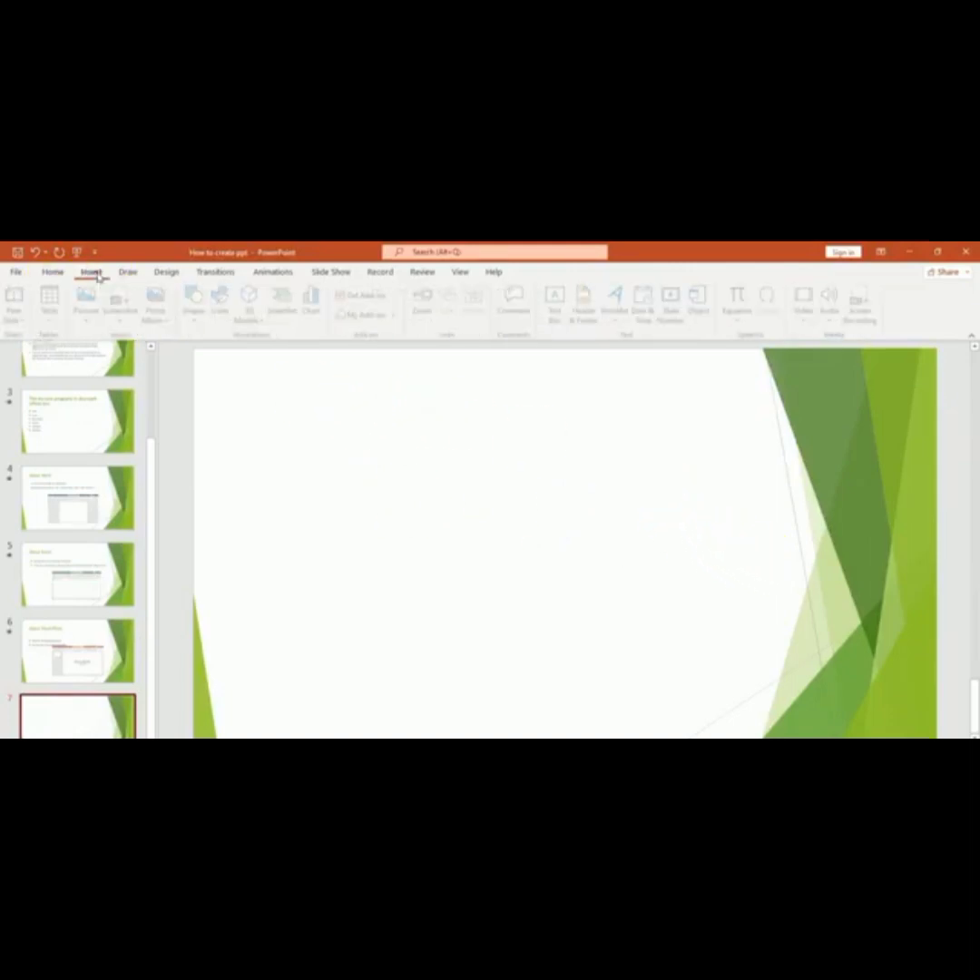
Step: Insert WordArt reading 'Thankyou', increase its font size twice, and nudge it slightly upward
left_click(618, 309)
left_click(620, 346)
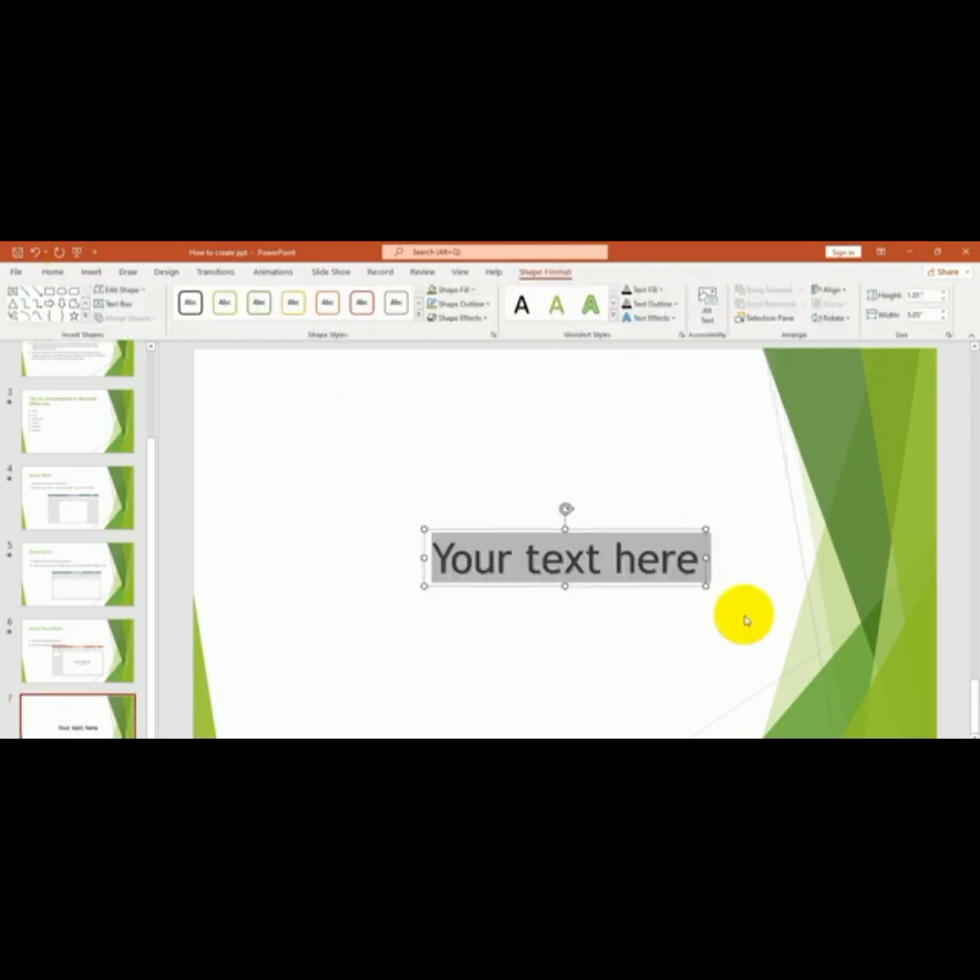
type("Thankyou")
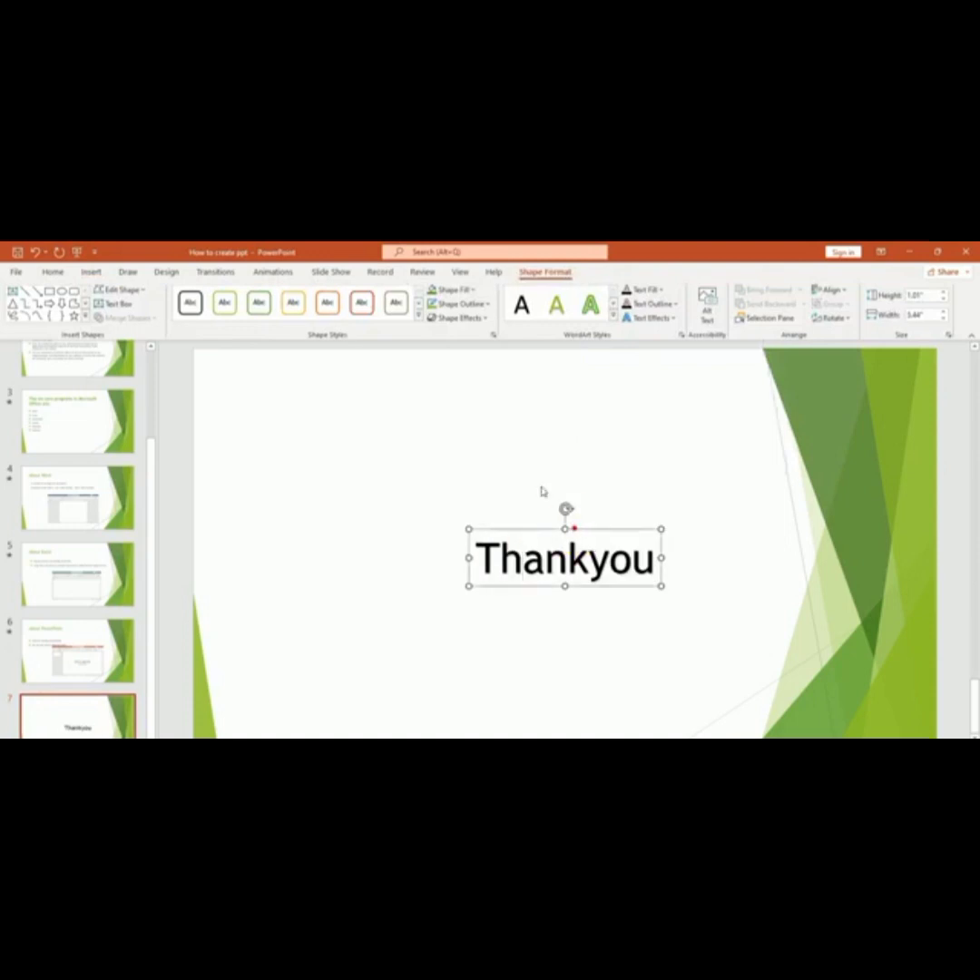
left_click(52, 272)
left_click(91, 273)
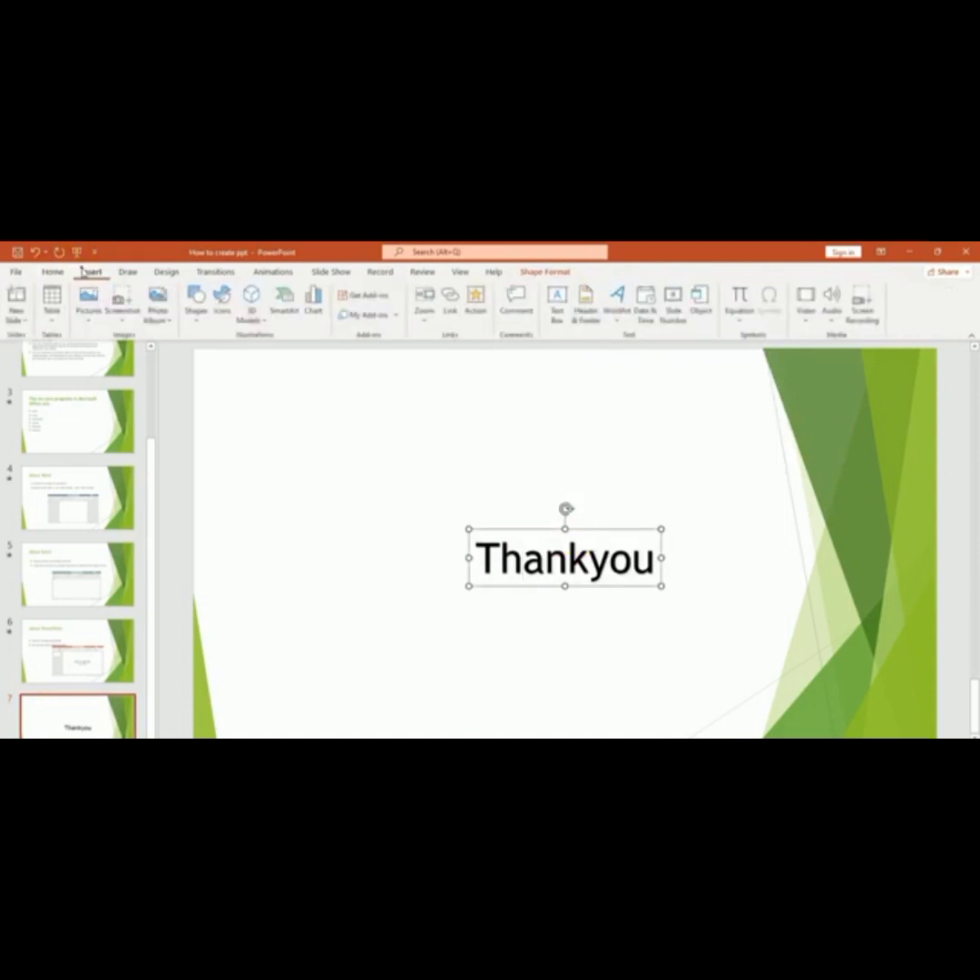
left_click(53, 272)
left_click(320, 296)
left_click(320, 297)
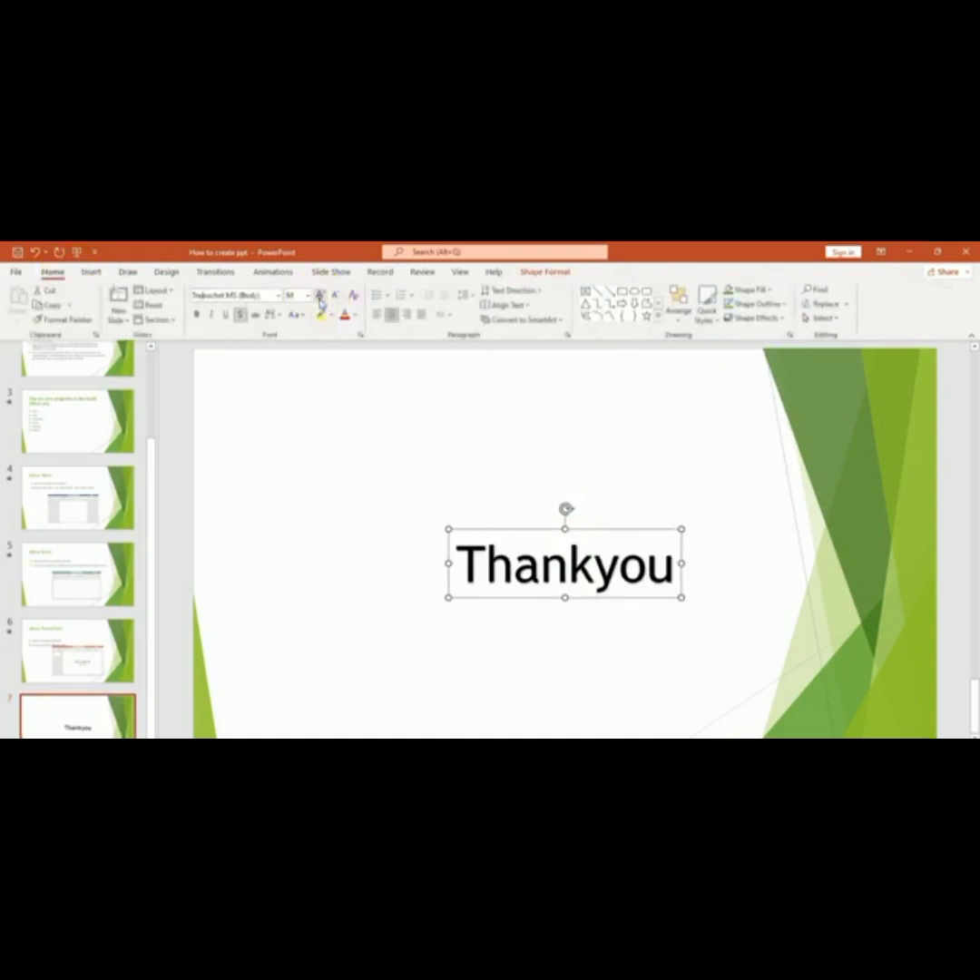
left_click(319, 296)
left_click(319, 297)
left_click_drag(587, 526, 579, 492)
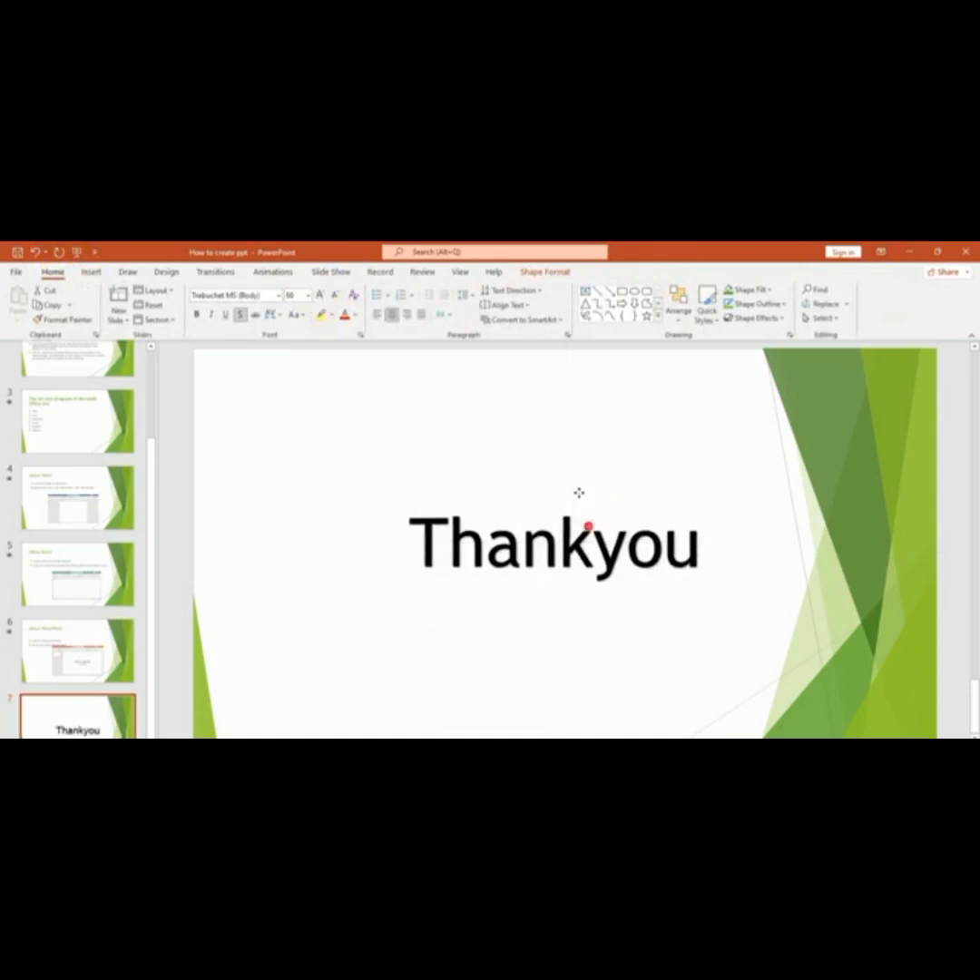
Step: Apply the Disappear exit animation to the Thankyou text and launch the slide show with F5
left_click(284, 273)
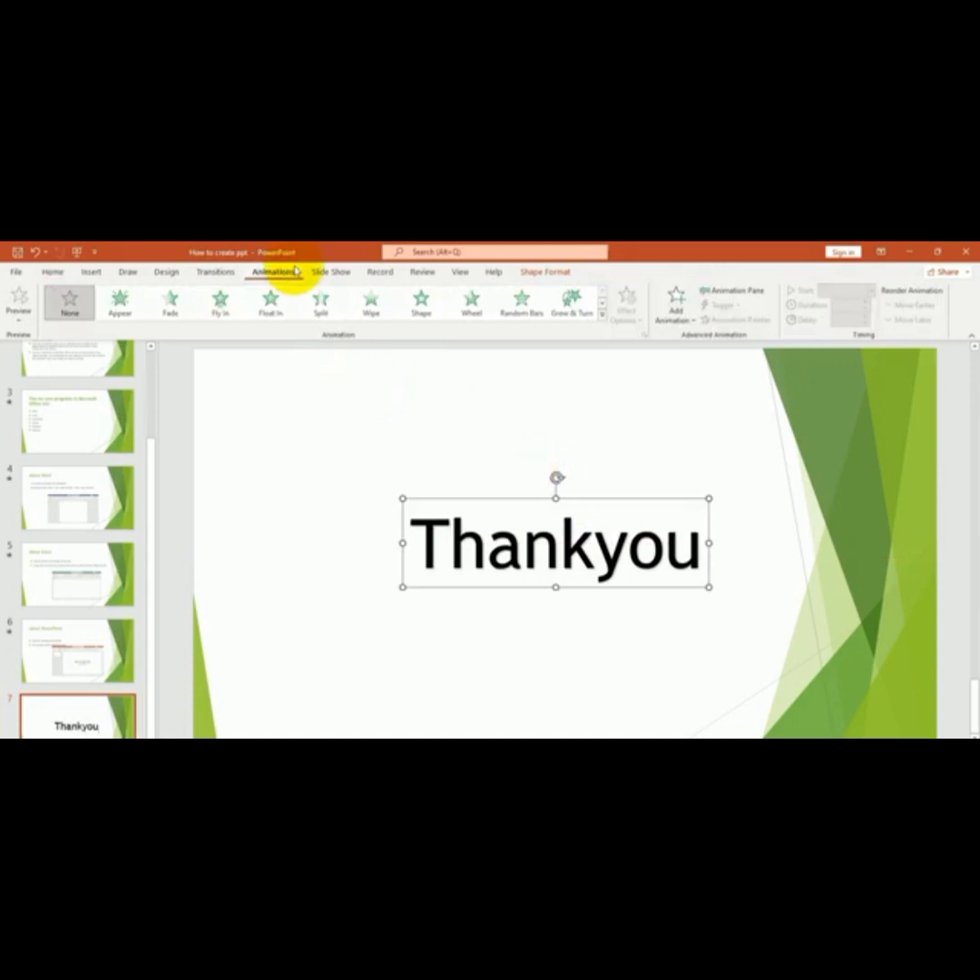
left_click(601, 313)
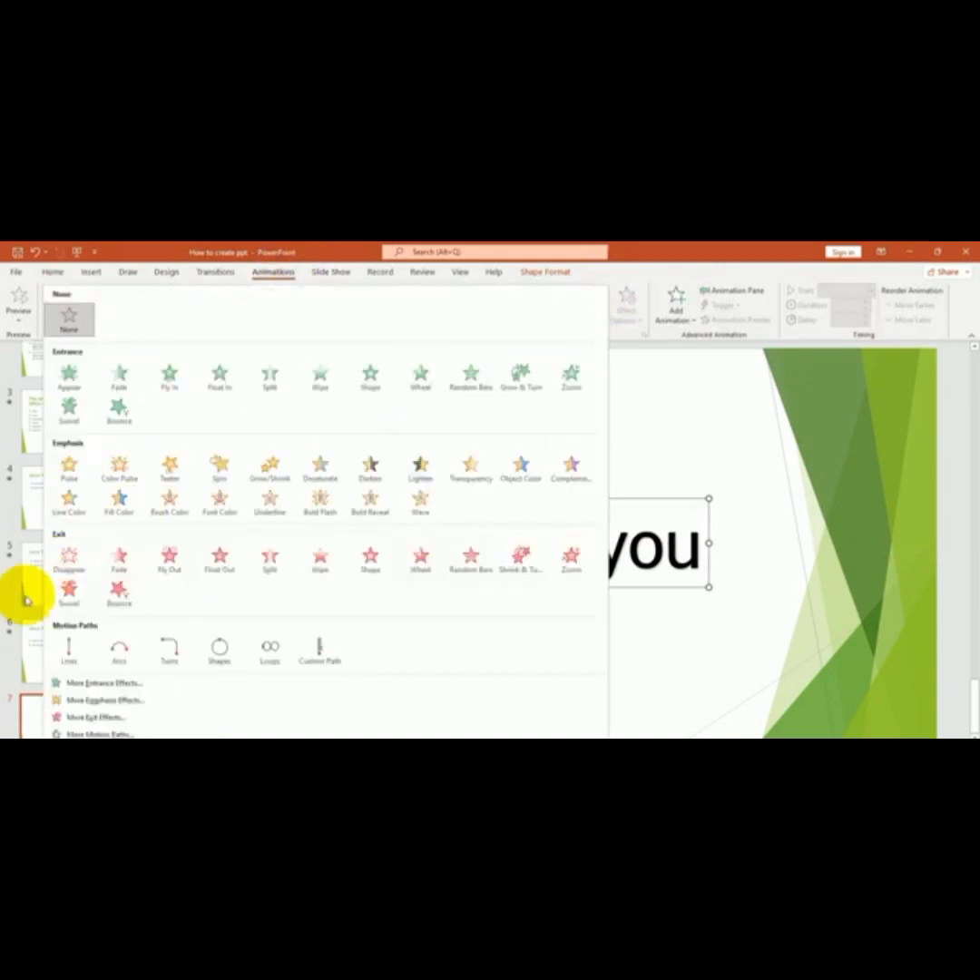
left_click(70, 567)
key("F5")
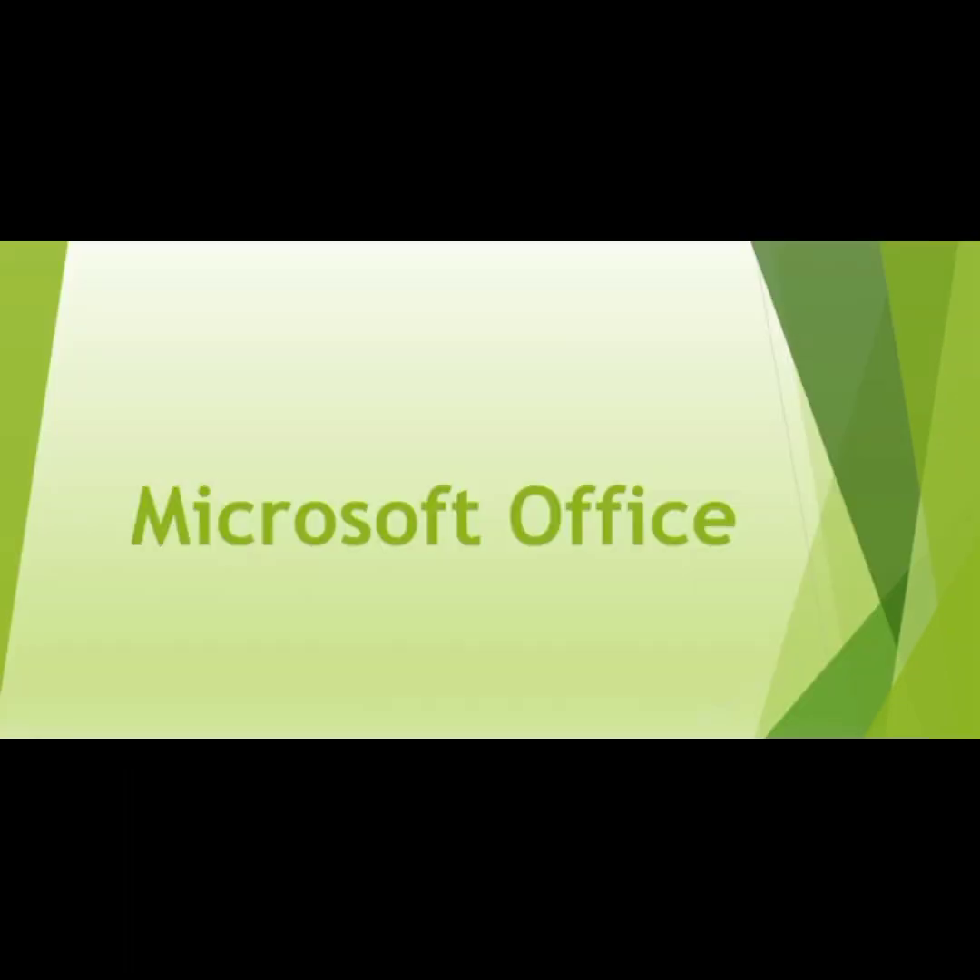
Step: Set the About MS Office title's Wheel animation duration to 01.50 and replay the show to check it
key("Right")
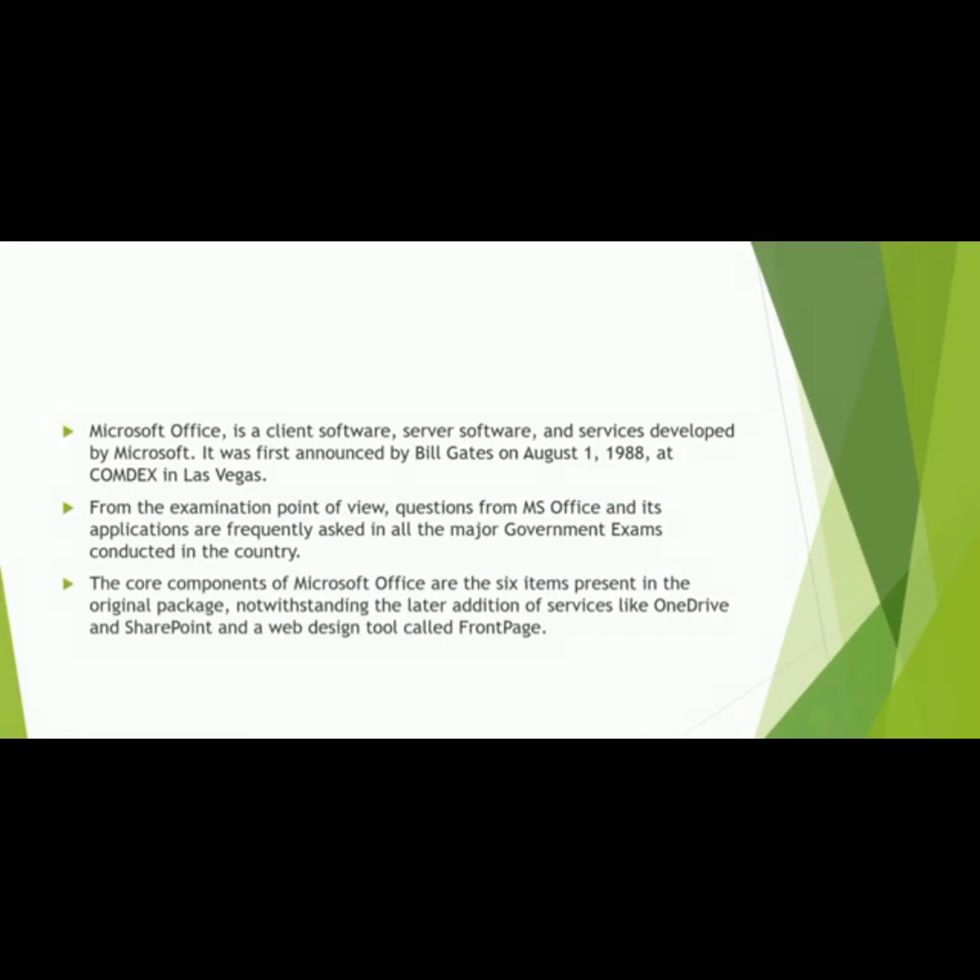
key("Right")
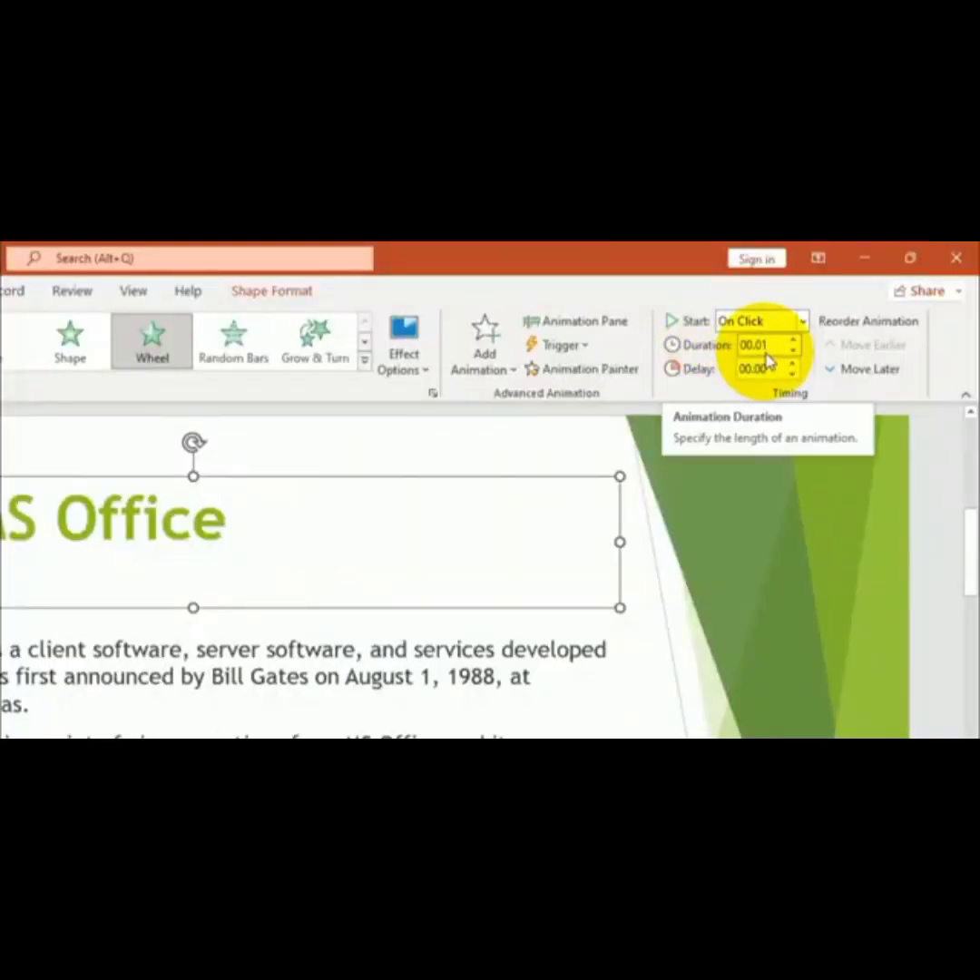
left_click(793, 340)
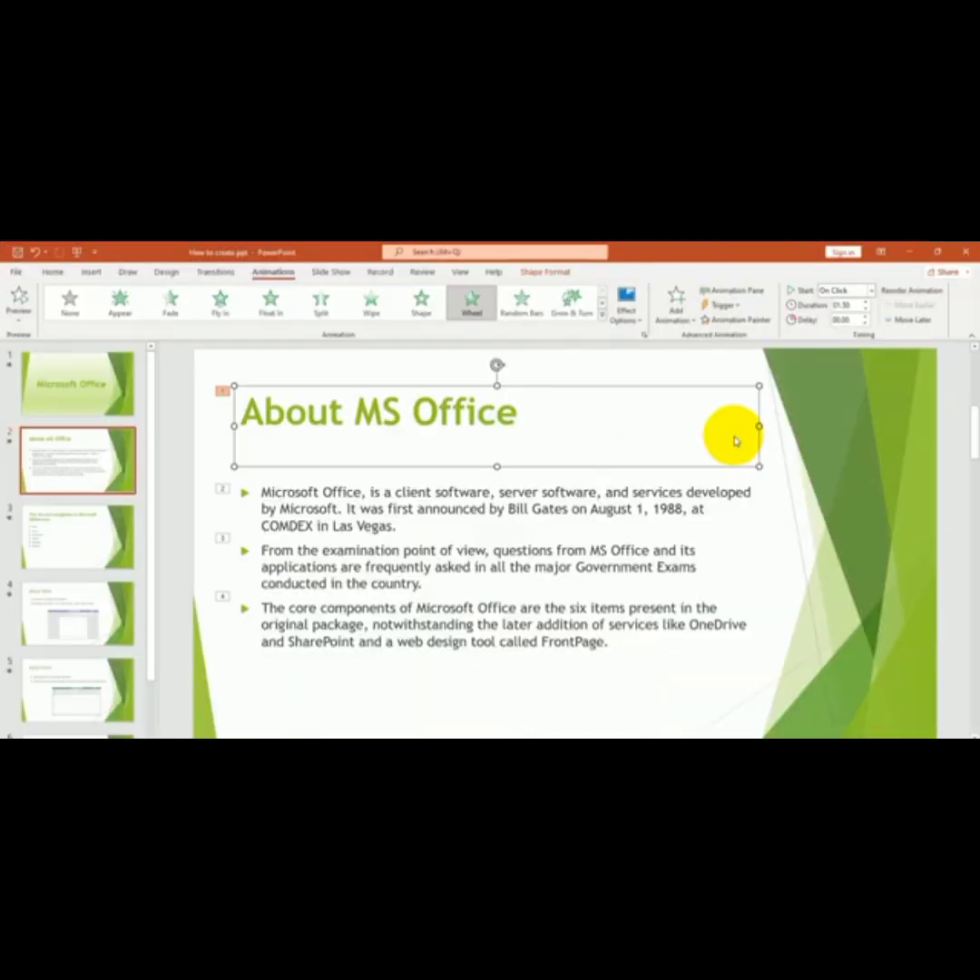
key("F5")
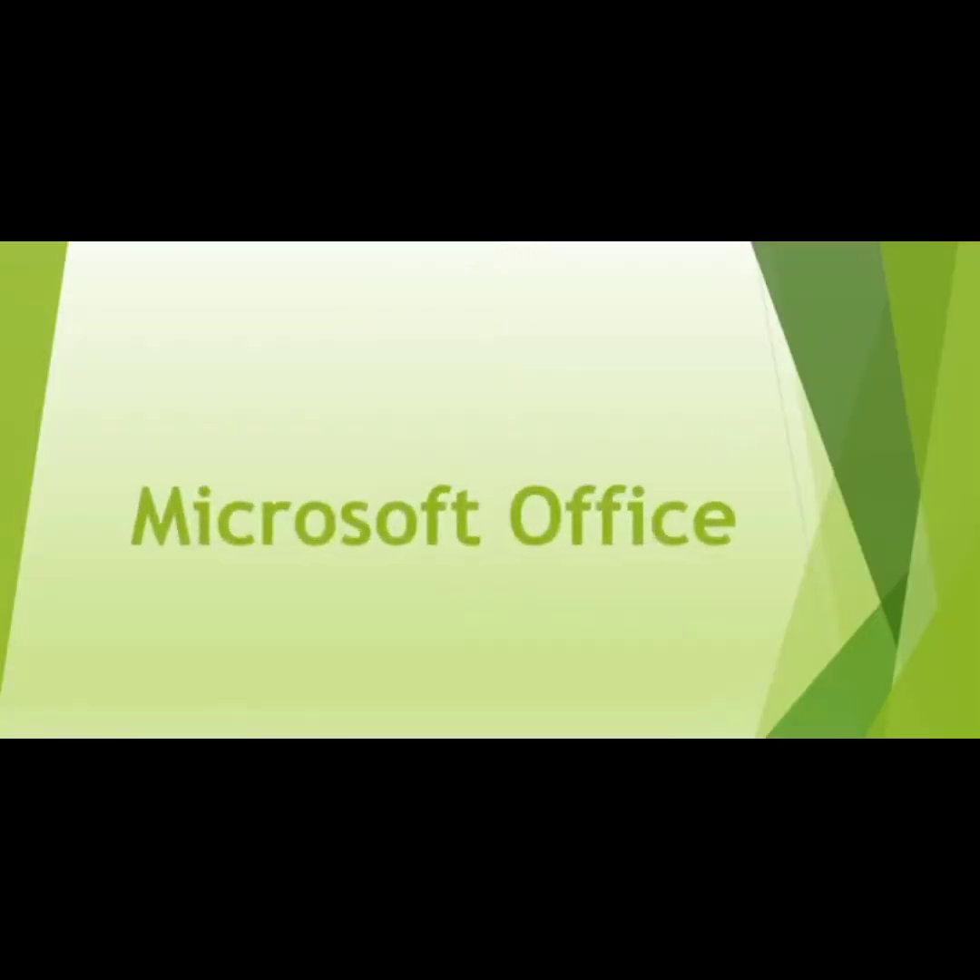
left_click(733, 435)
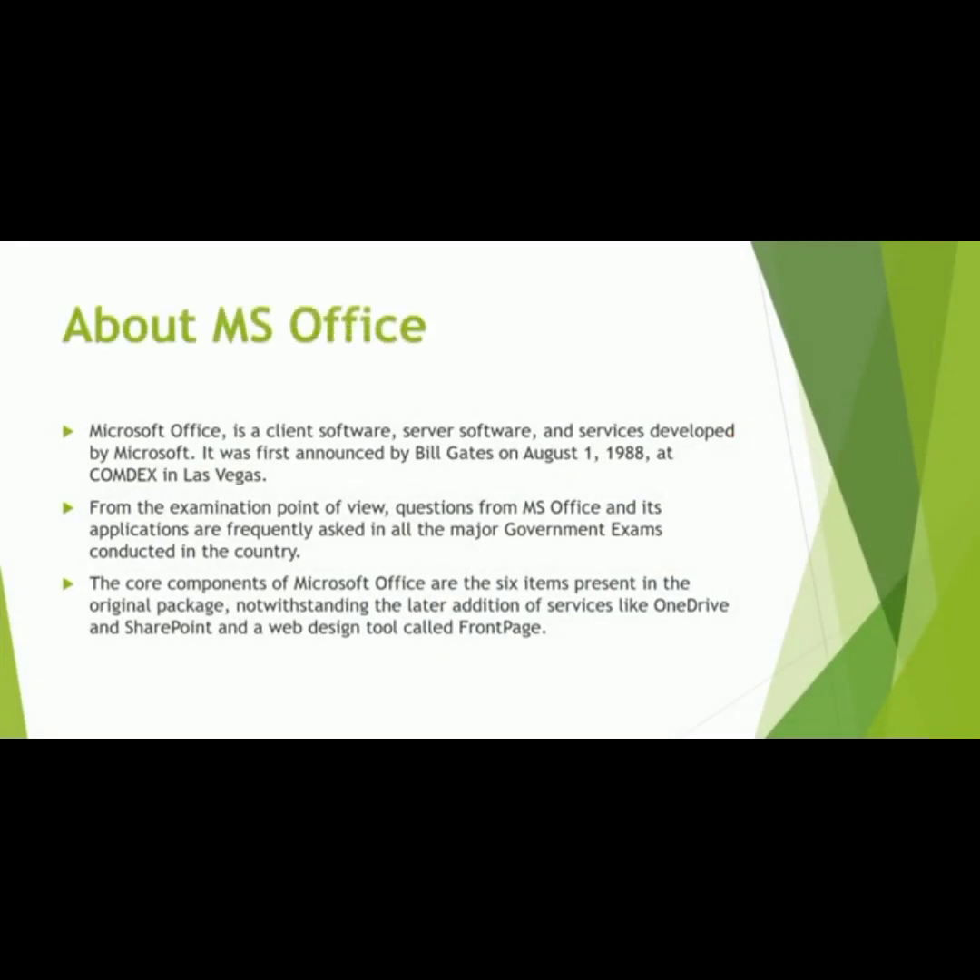
key("Escape")
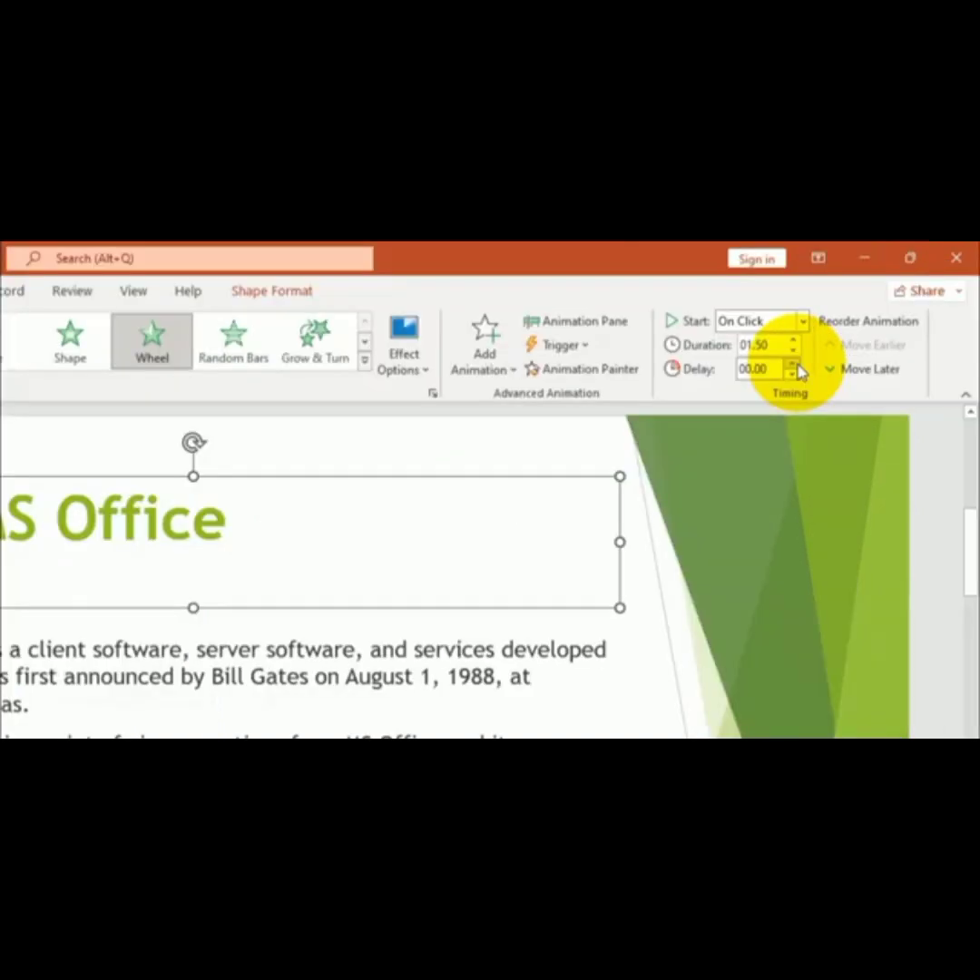
Step: Add a 00.25 delay to the title animation and replay the slide show to review it
left_click(795, 365)
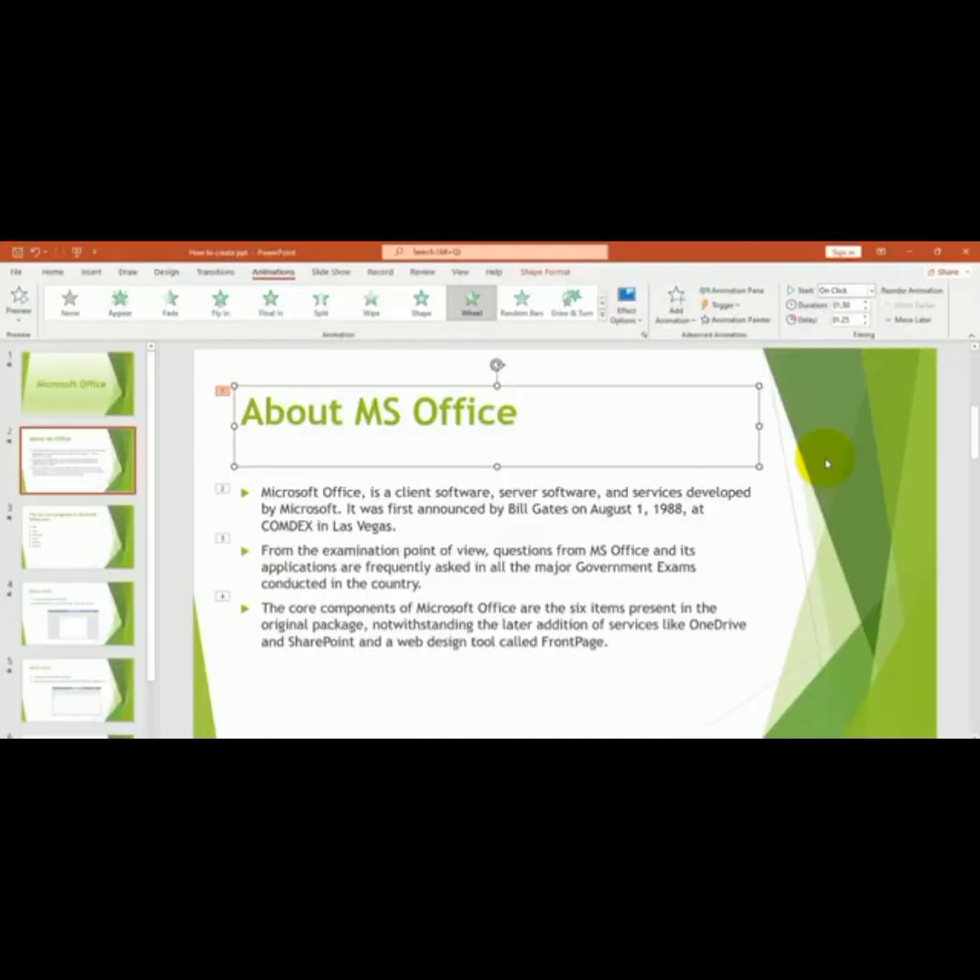
key("shift+F5")
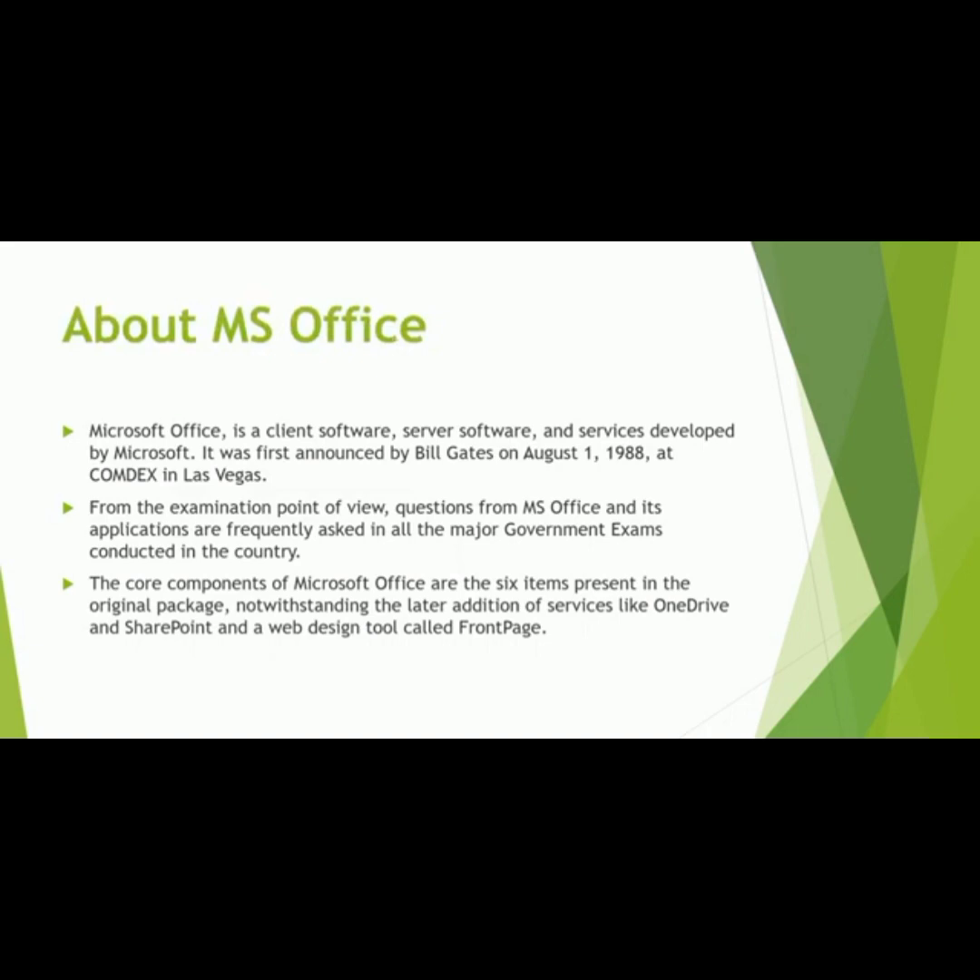
key("Escape")
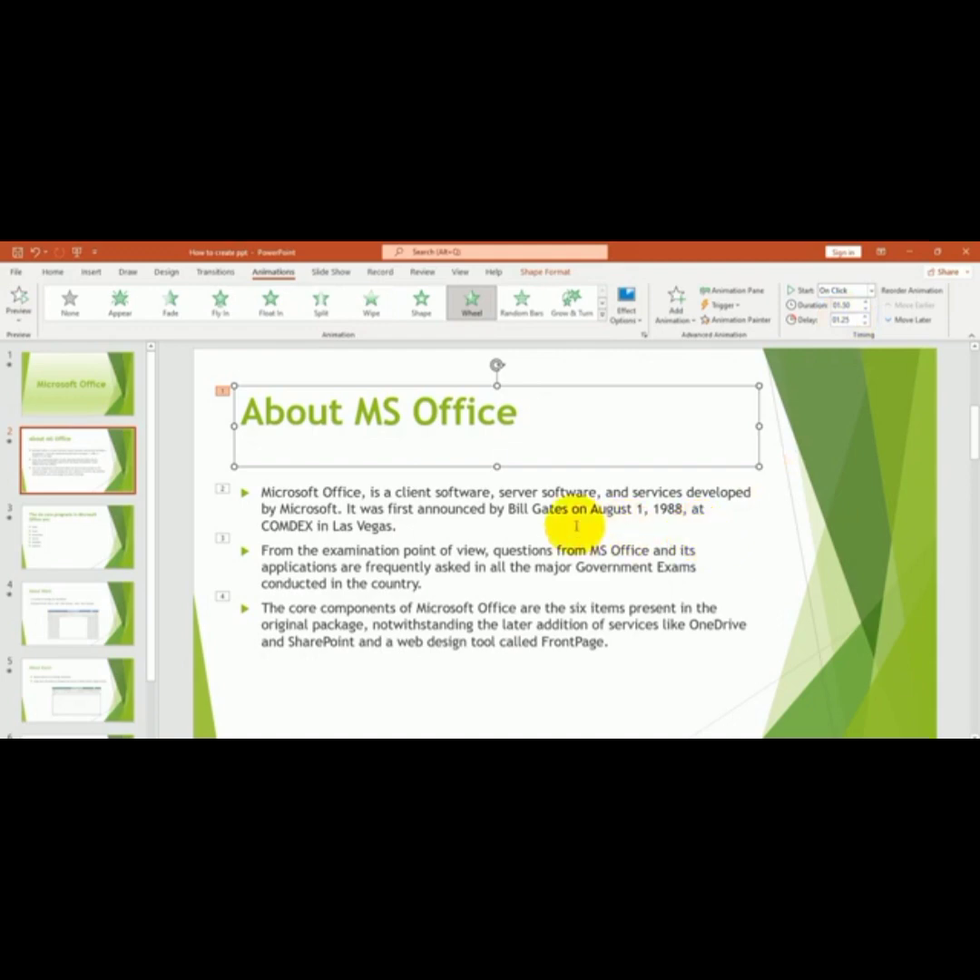
scroll(667, 580, "up", 1)
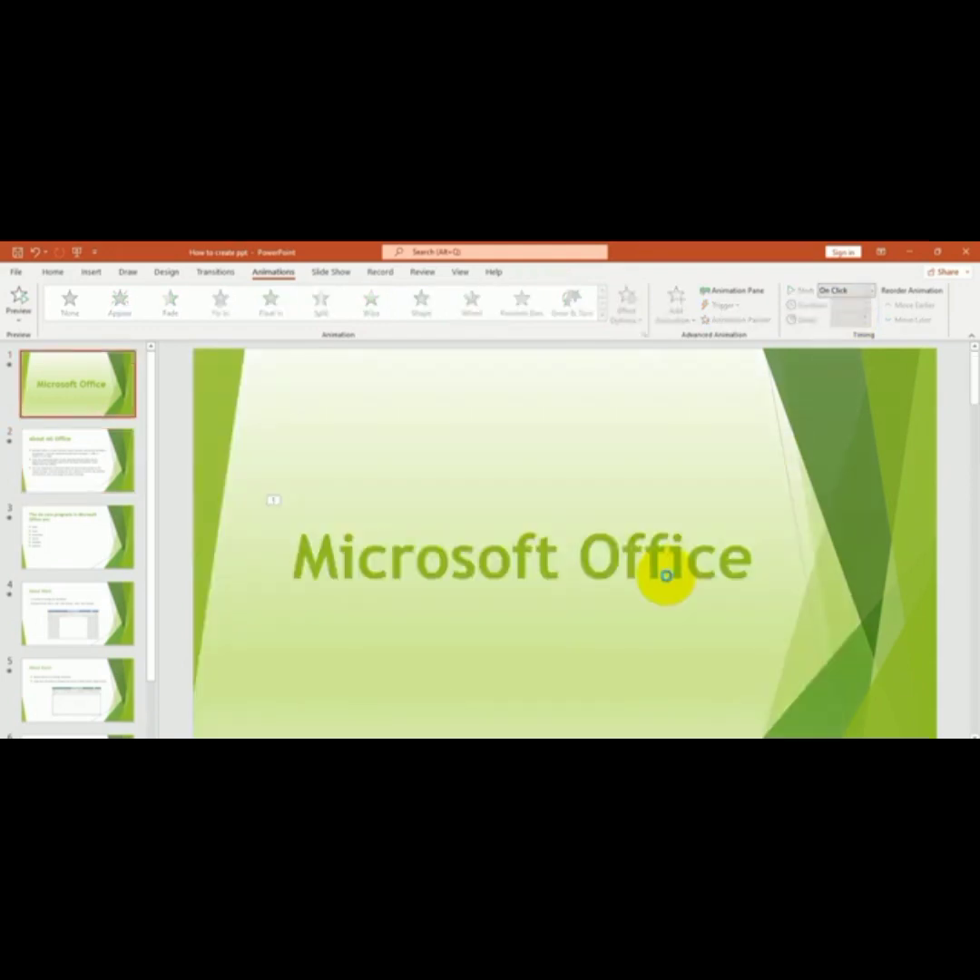
key("F5")
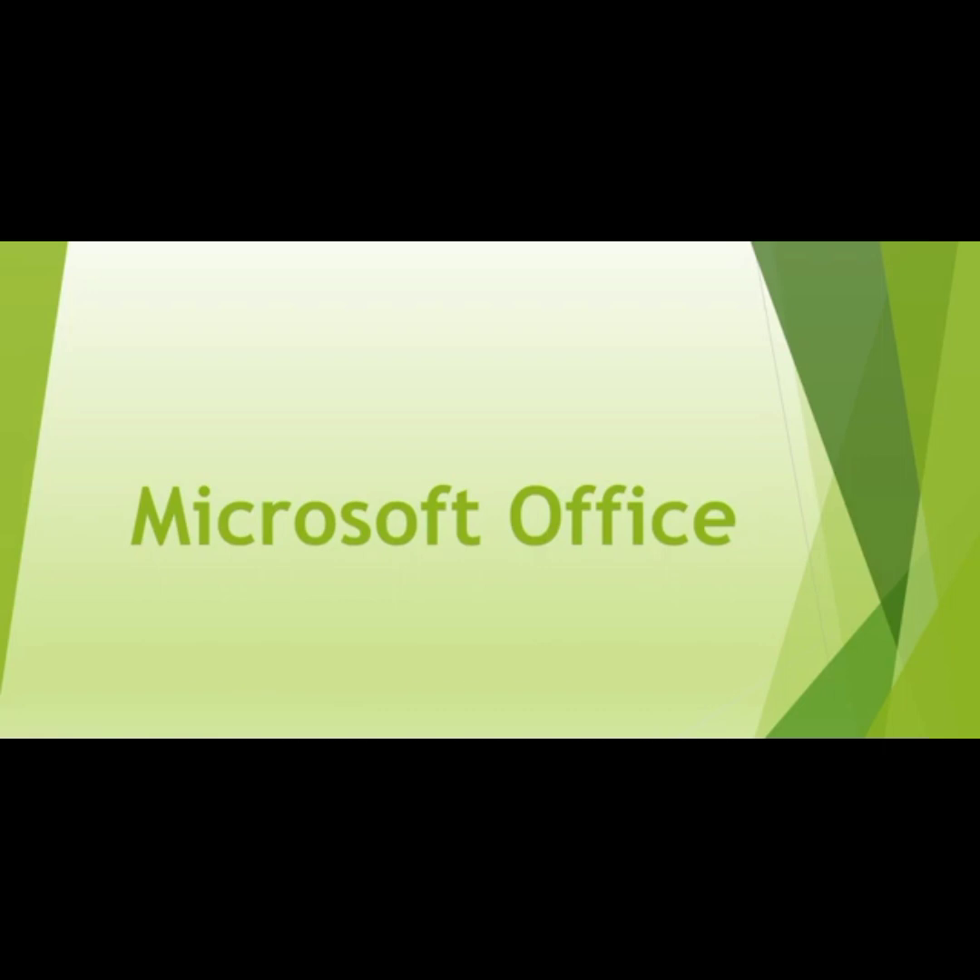
key("Escape")
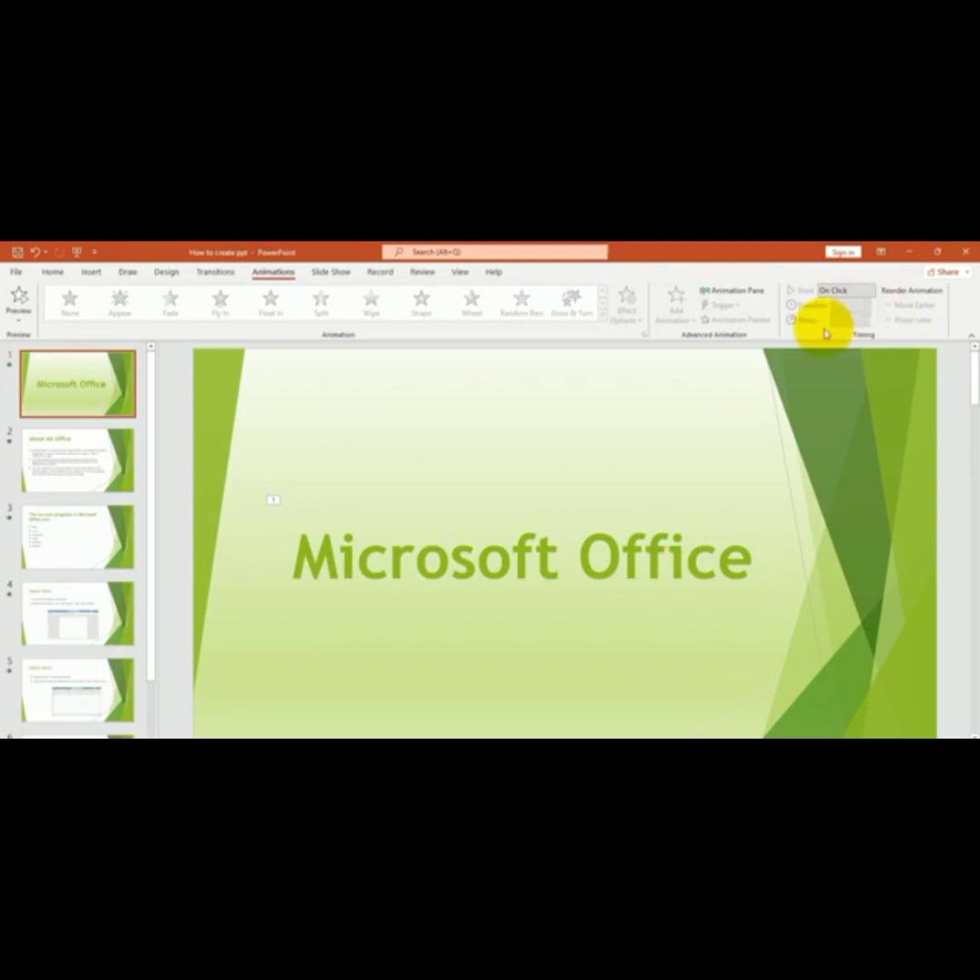
Step: Set the title slide transition's sound to Breeze, then change it back to [No Sound]
left_click(220, 274)
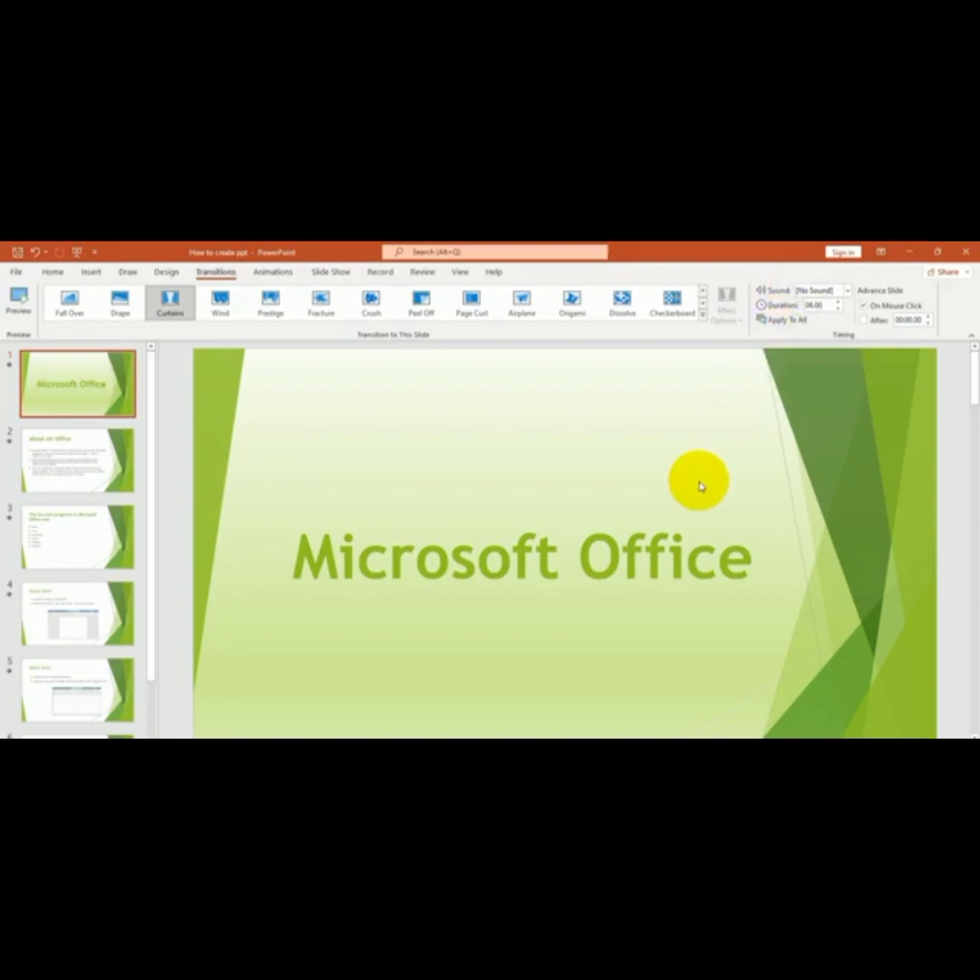
left_click(849, 290)
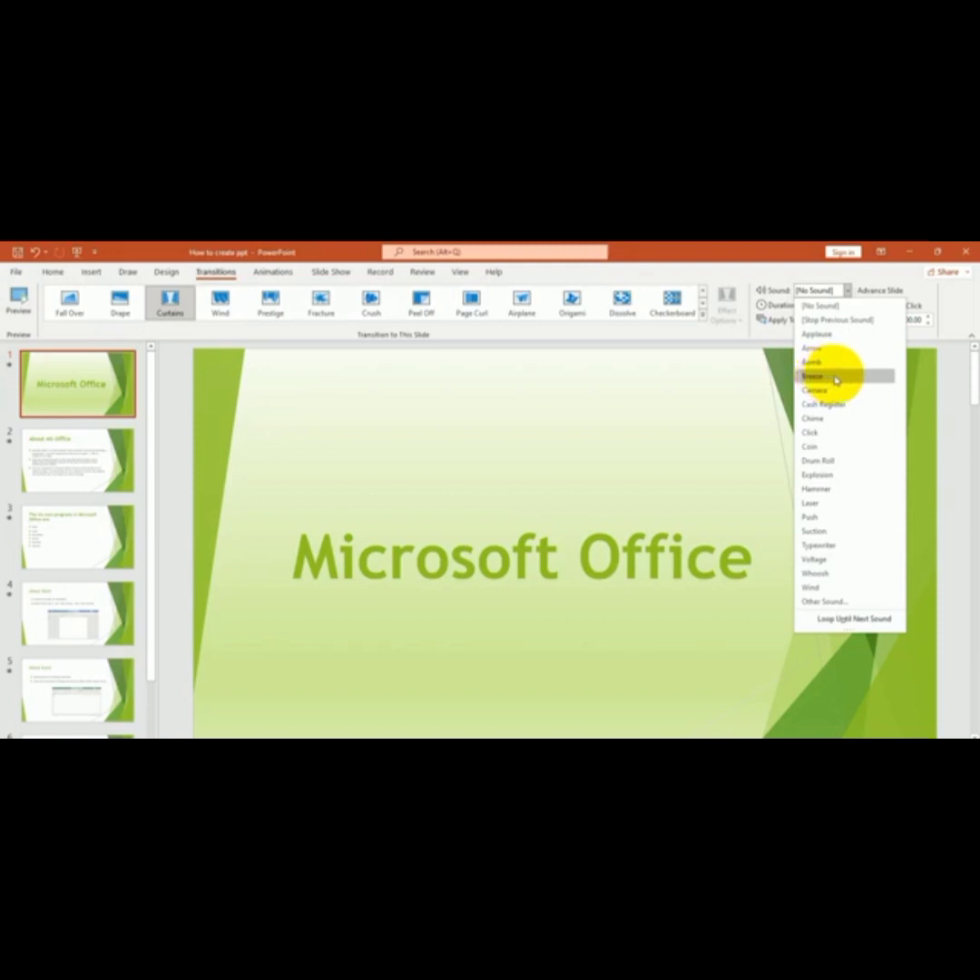
left_click(836, 376)
left_click(839, 382)
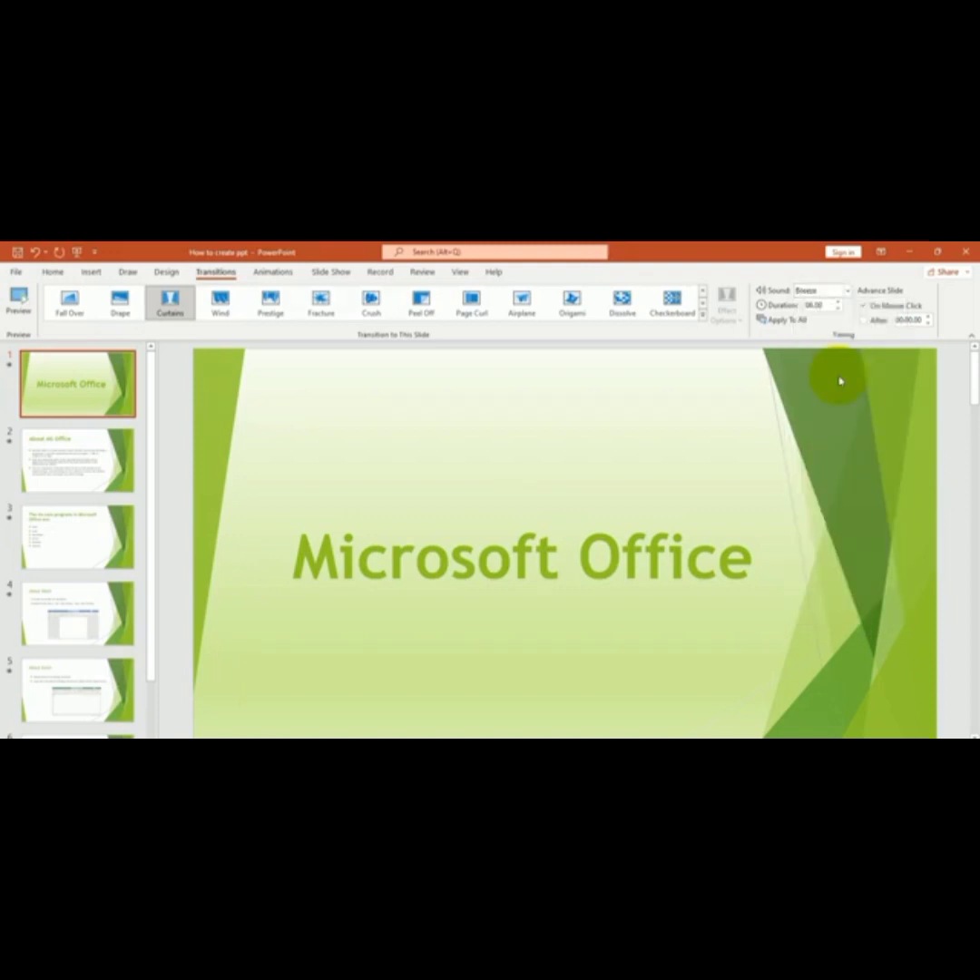
left_click(847, 290)
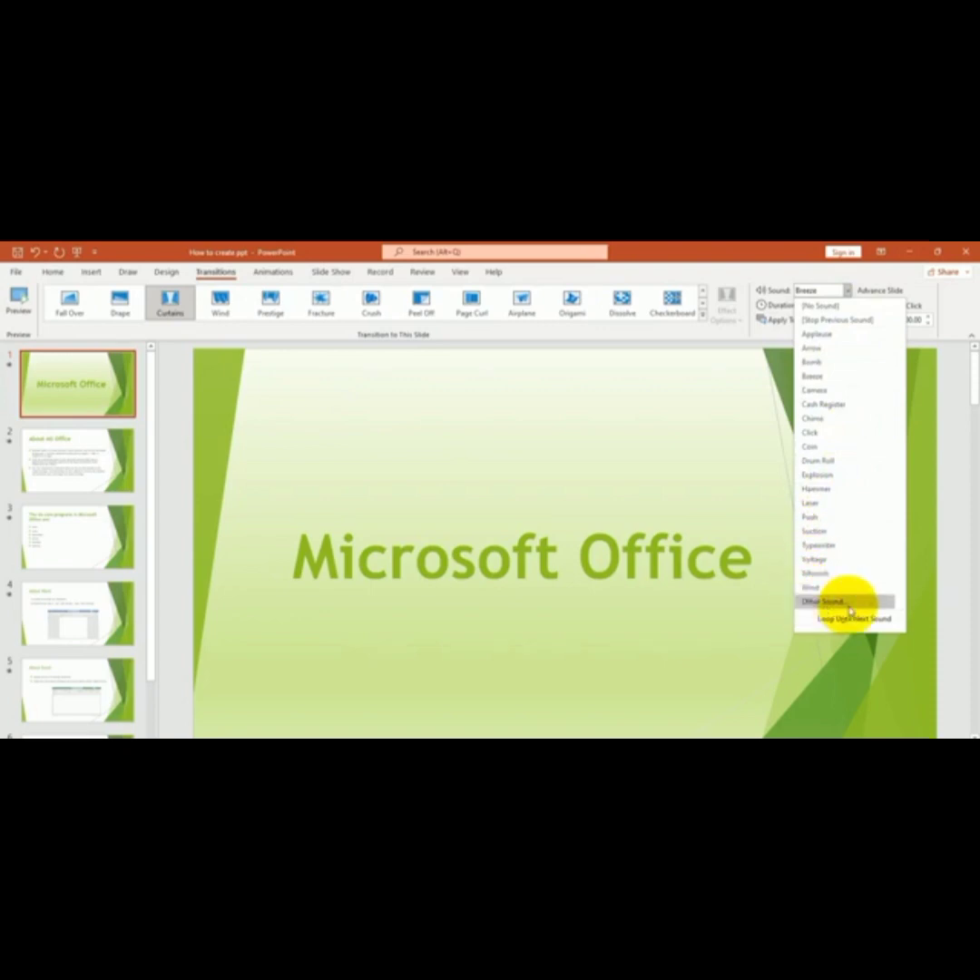
left_click(696, 624)
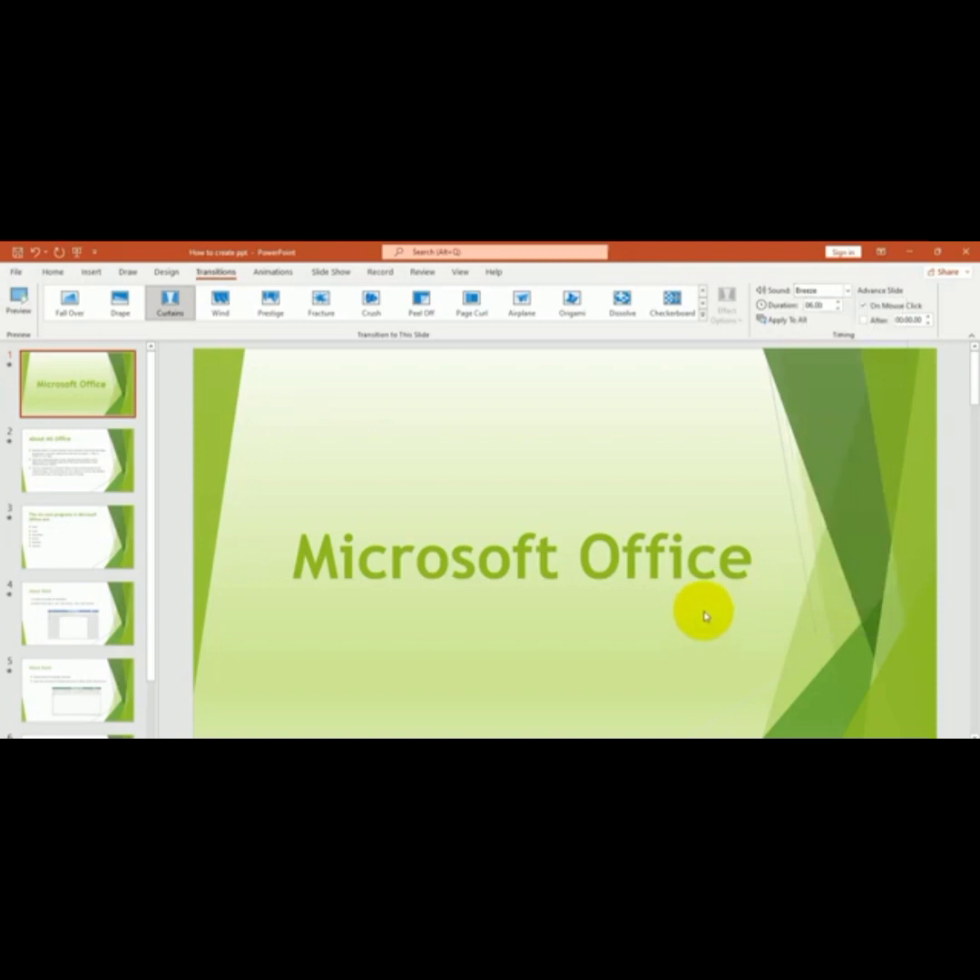
left_click(850, 291)
left_click(823, 306)
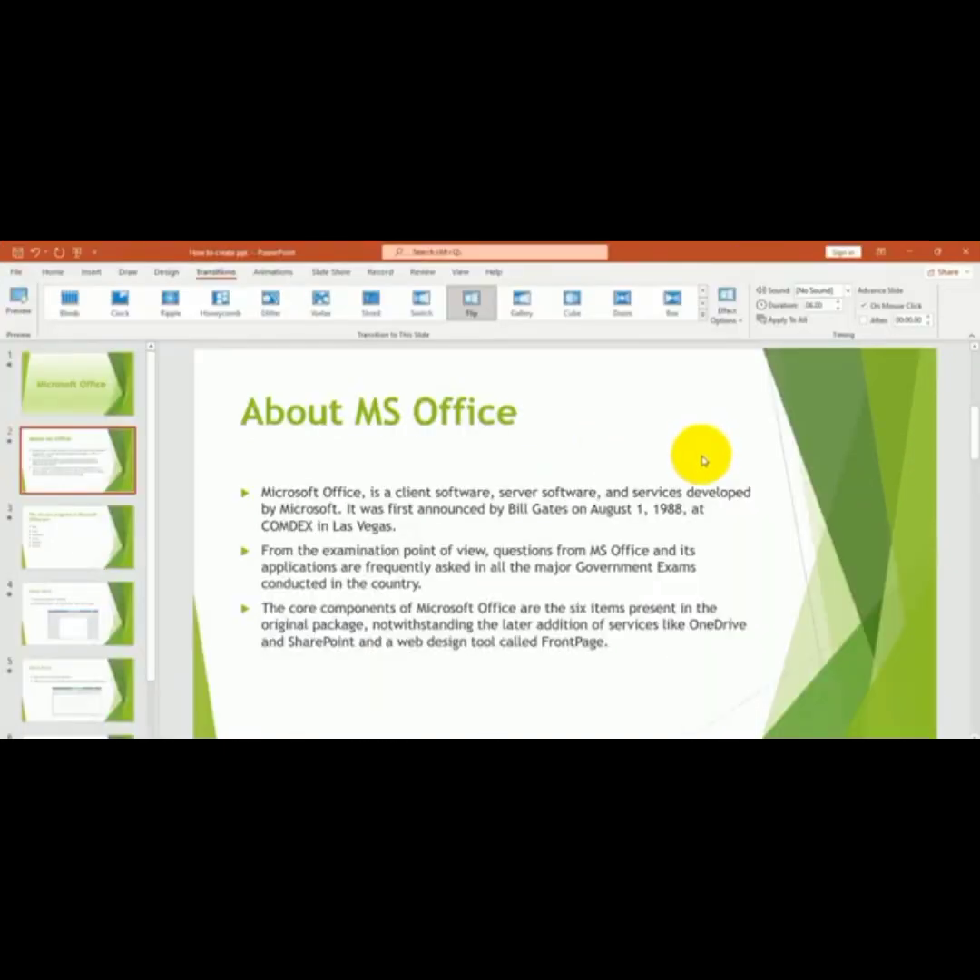
Step: Preview the About MS Office slide's Flip transition, then shorten its duration to 01.00
key("shift+F5")
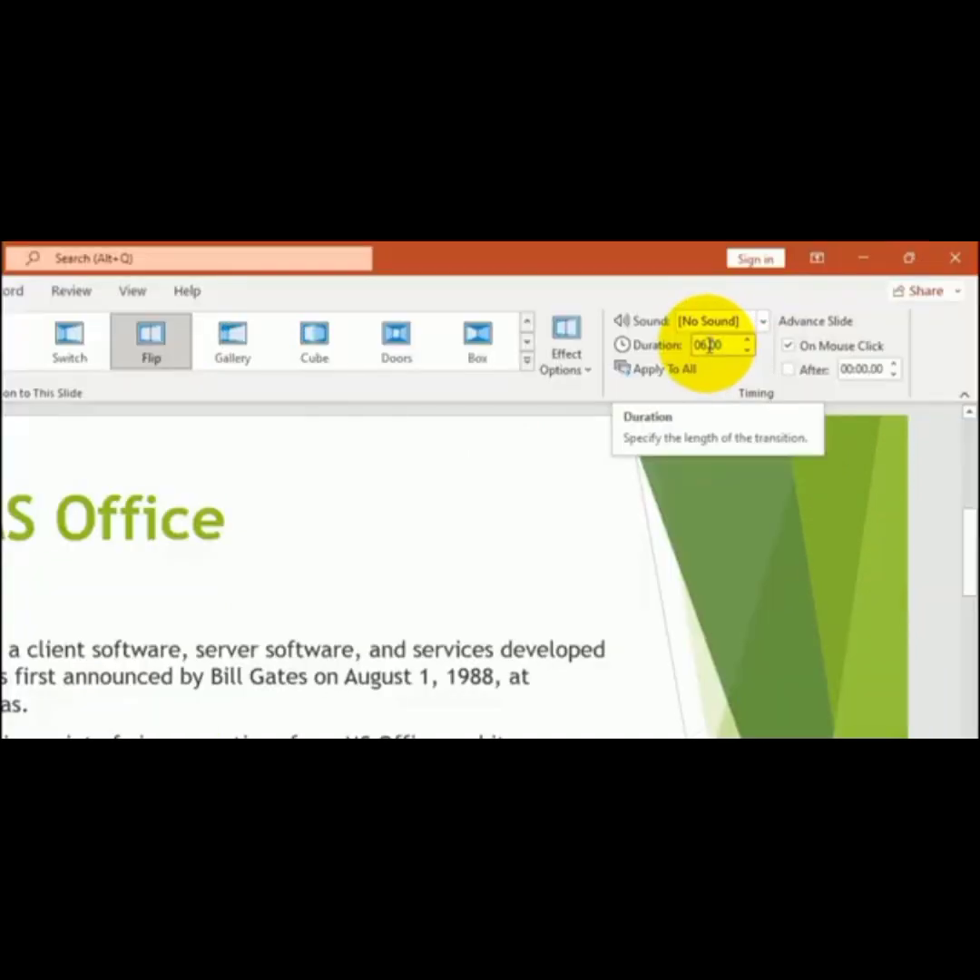
double_click(814, 308)
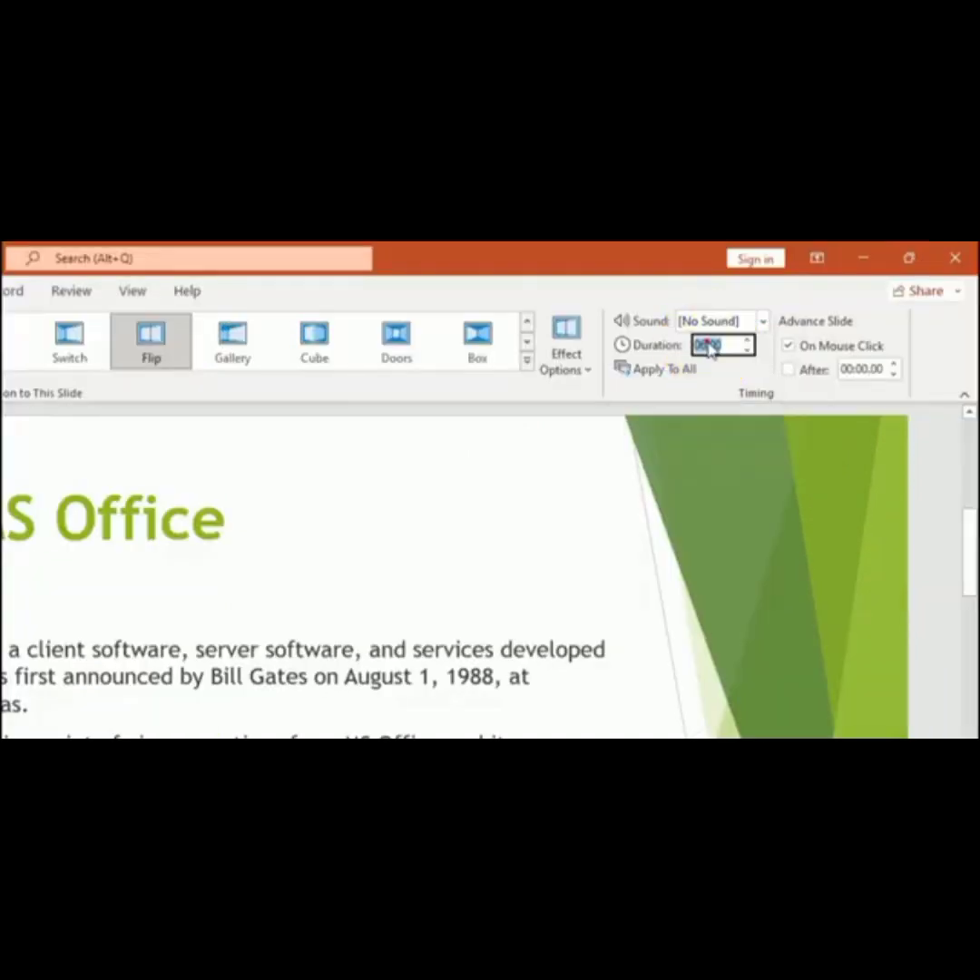
left_click(747, 352)
left_click(746, 352)
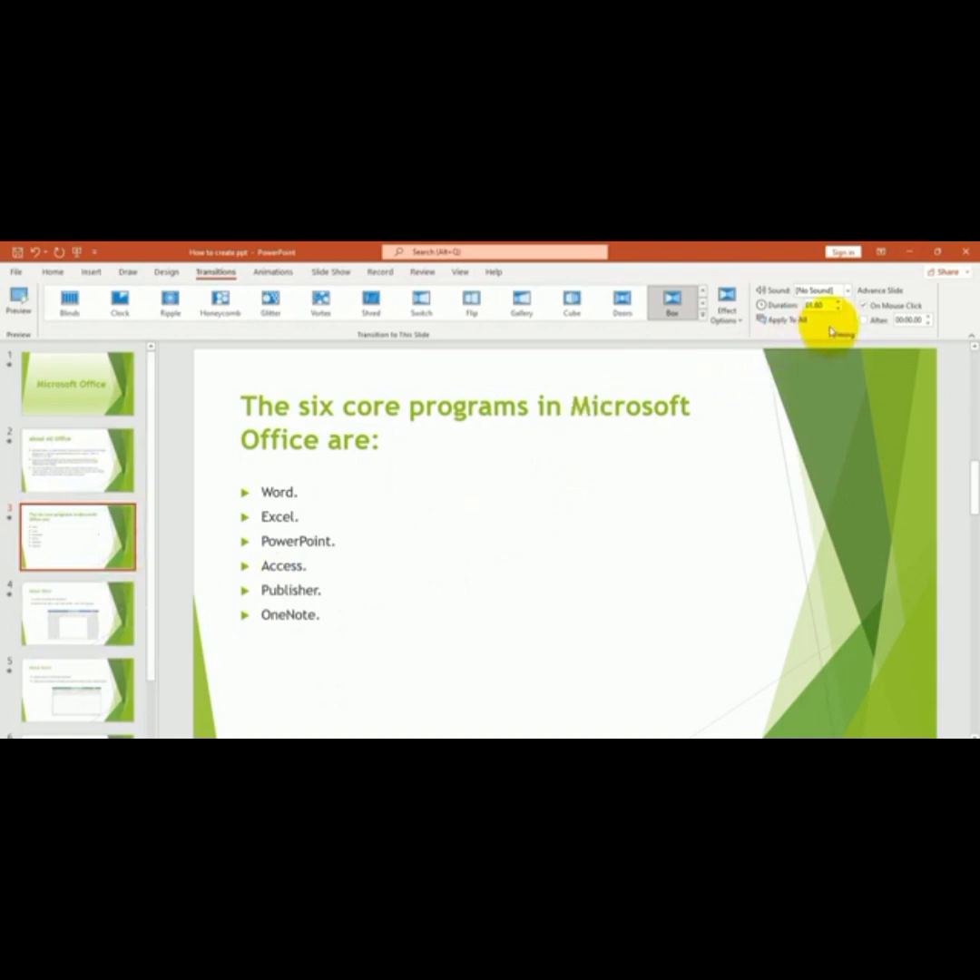
Step: Adjust the transition duration, then return to the Microsoft Office title slide and set its Curtains duration to 00.01
left_click(788, 321)
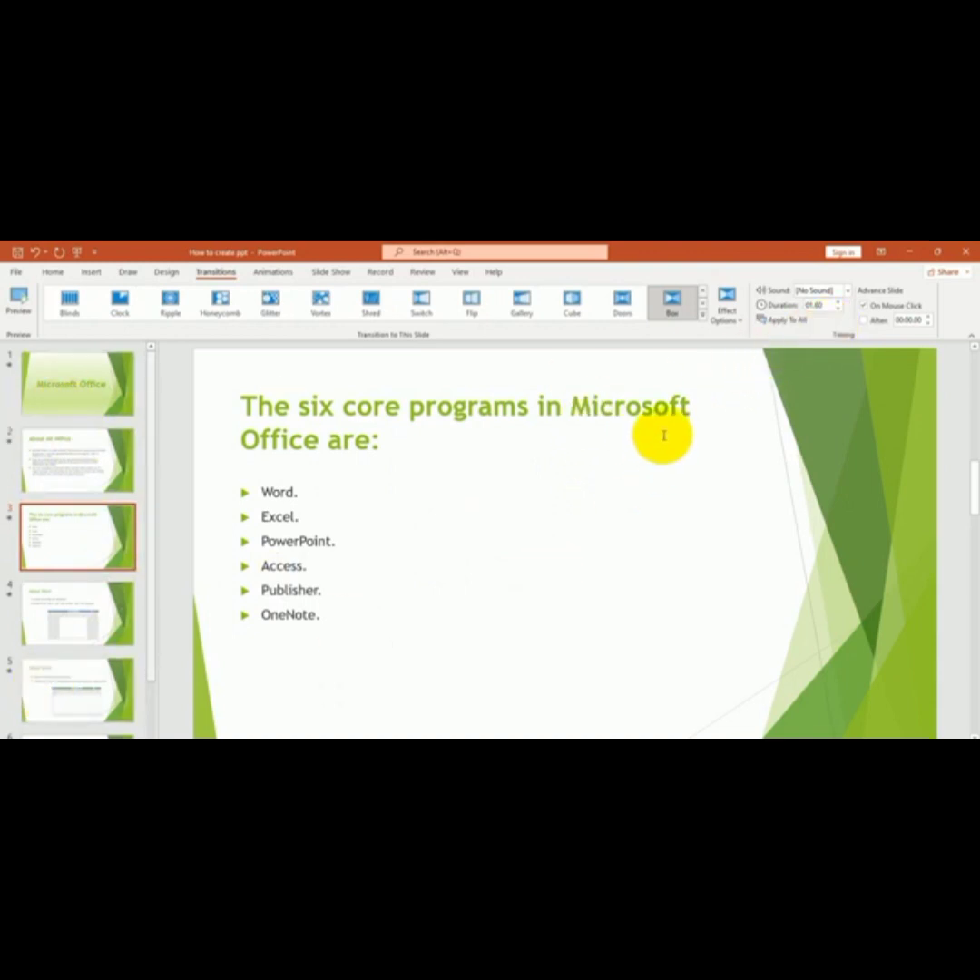
left_click(786, 320)
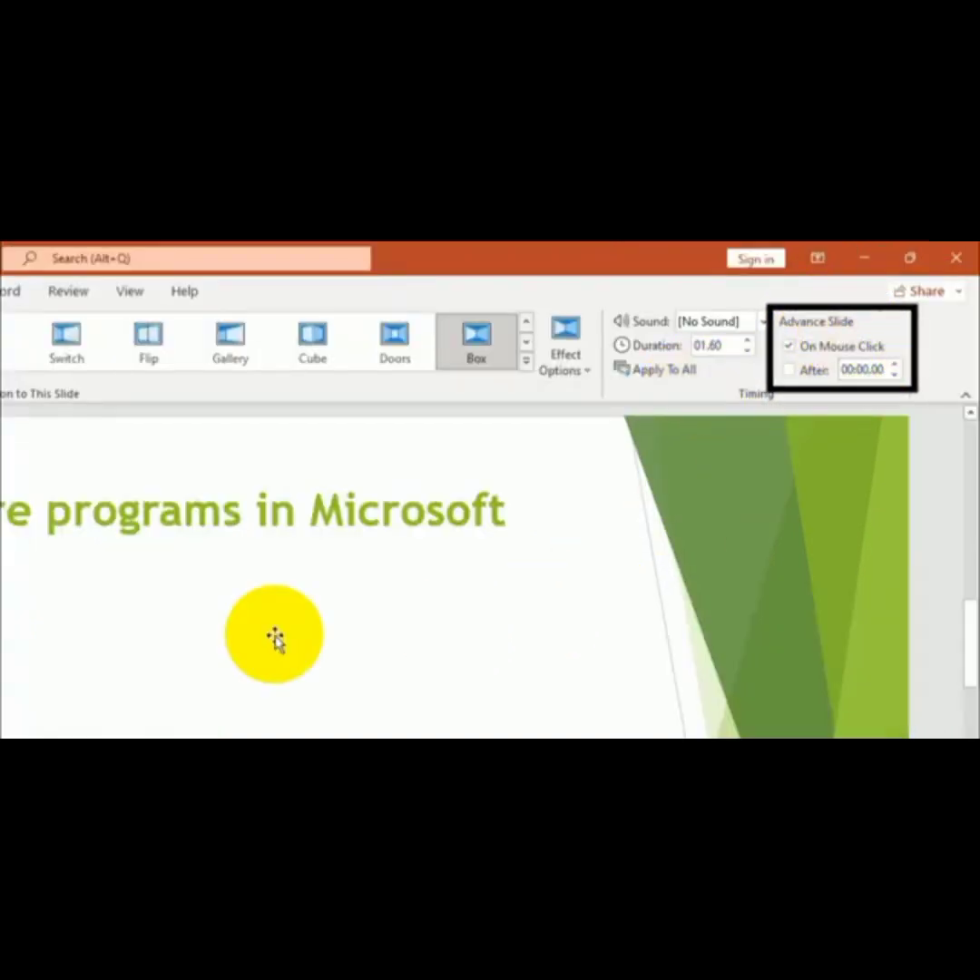
left_click(77, 383)
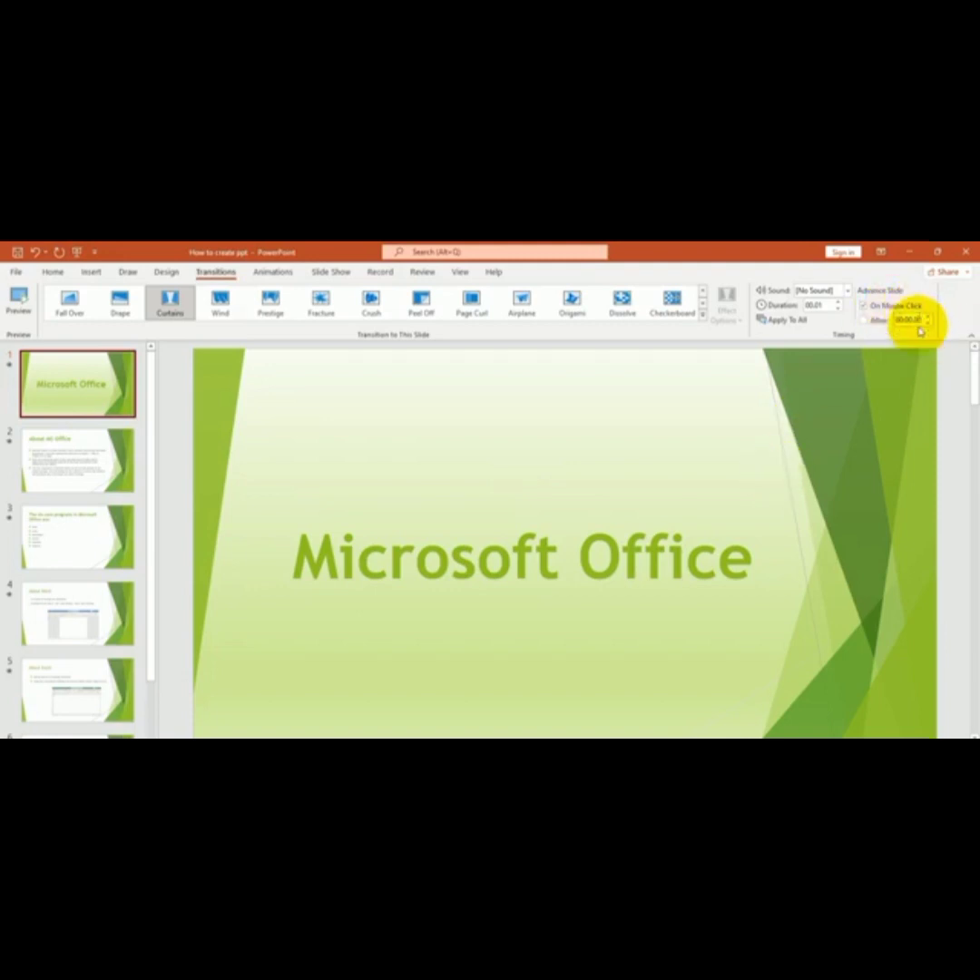
Step: Play the show, then set the About MS Office slide to advance both After a delay and On Mouse Click
key("F5")
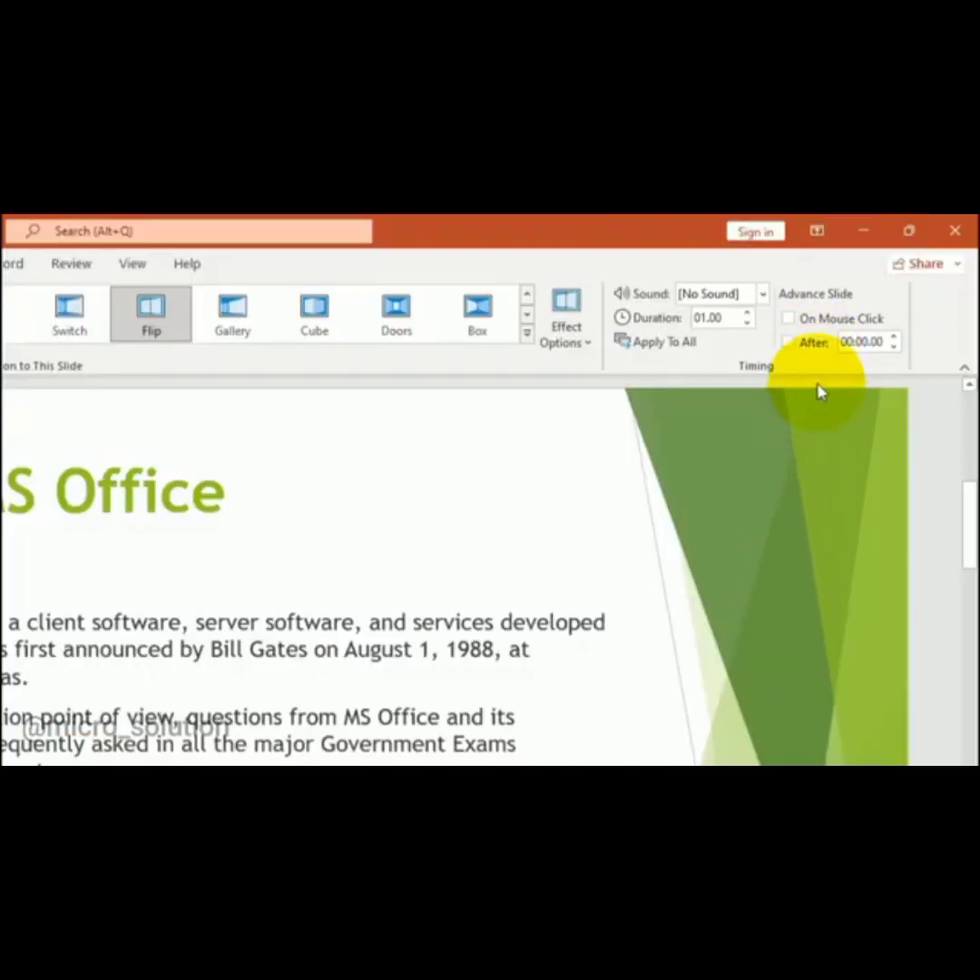
left_click(809, 345)
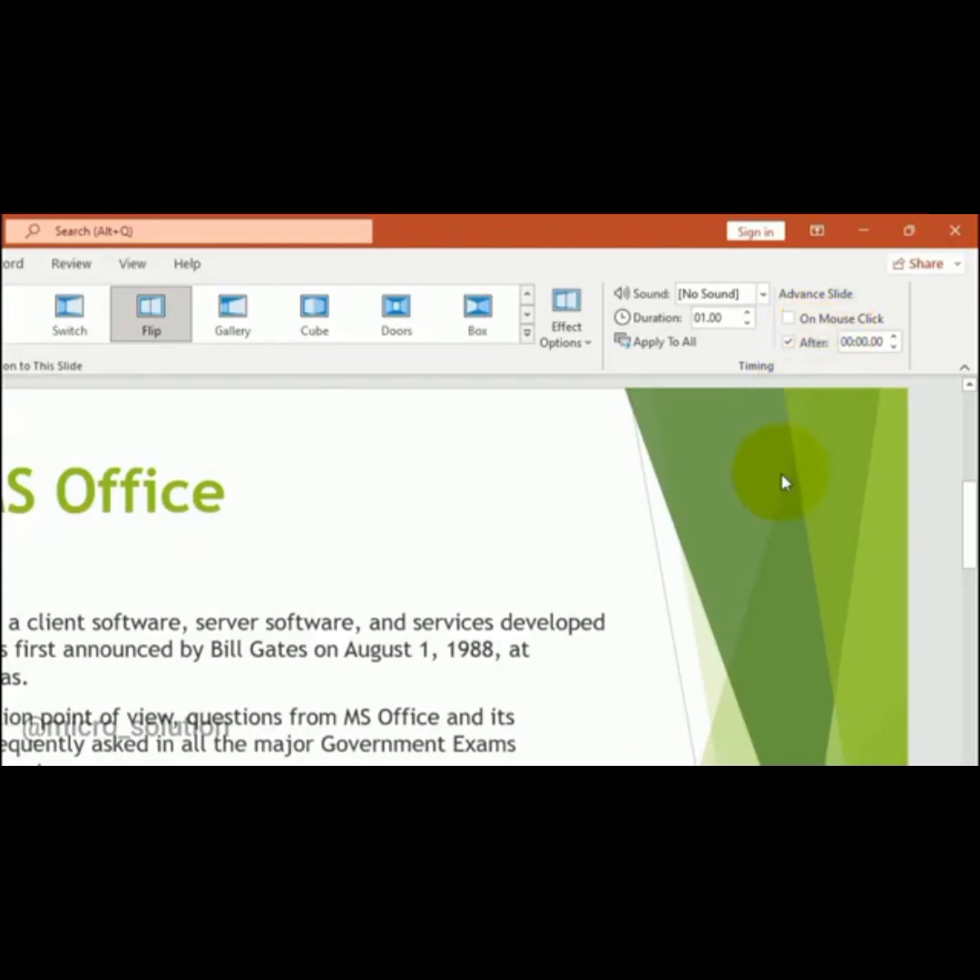
left_click(816, 328)
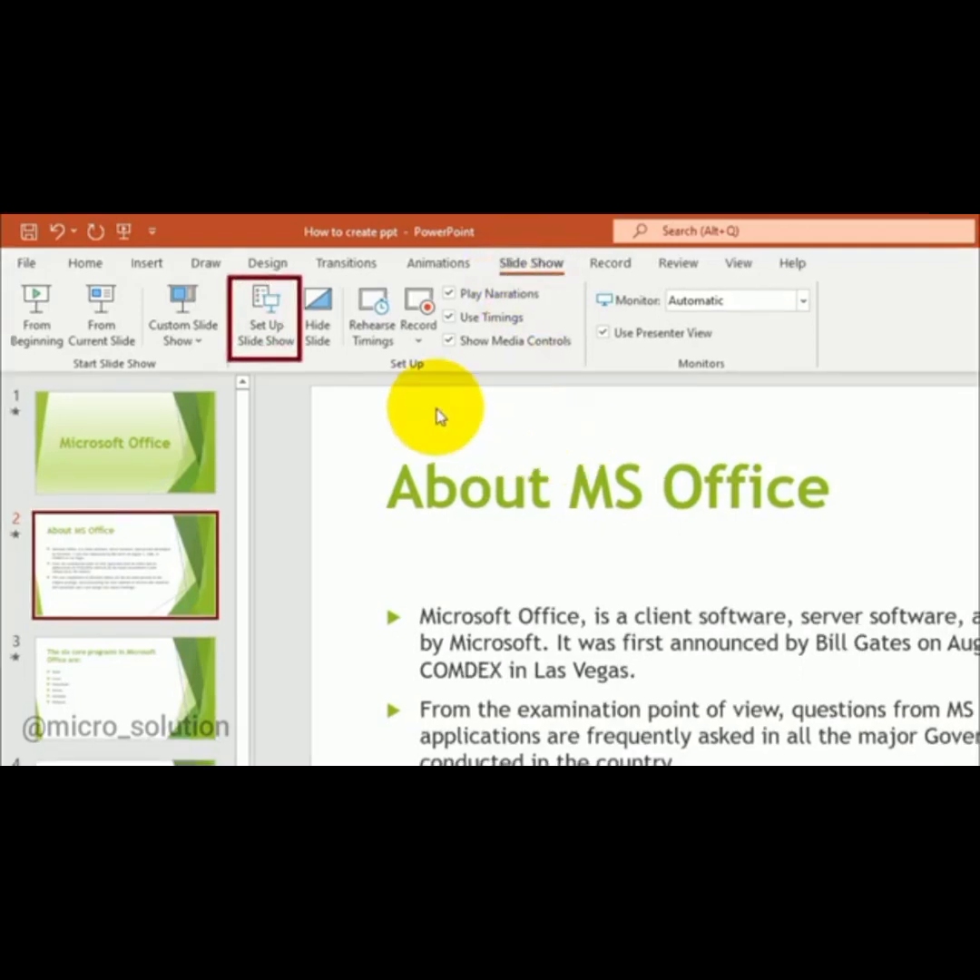
Step: Enable Loop continuously until 'Esc' in Set Up Slide Show, then select the six core programs slide
left_click(277, 337)
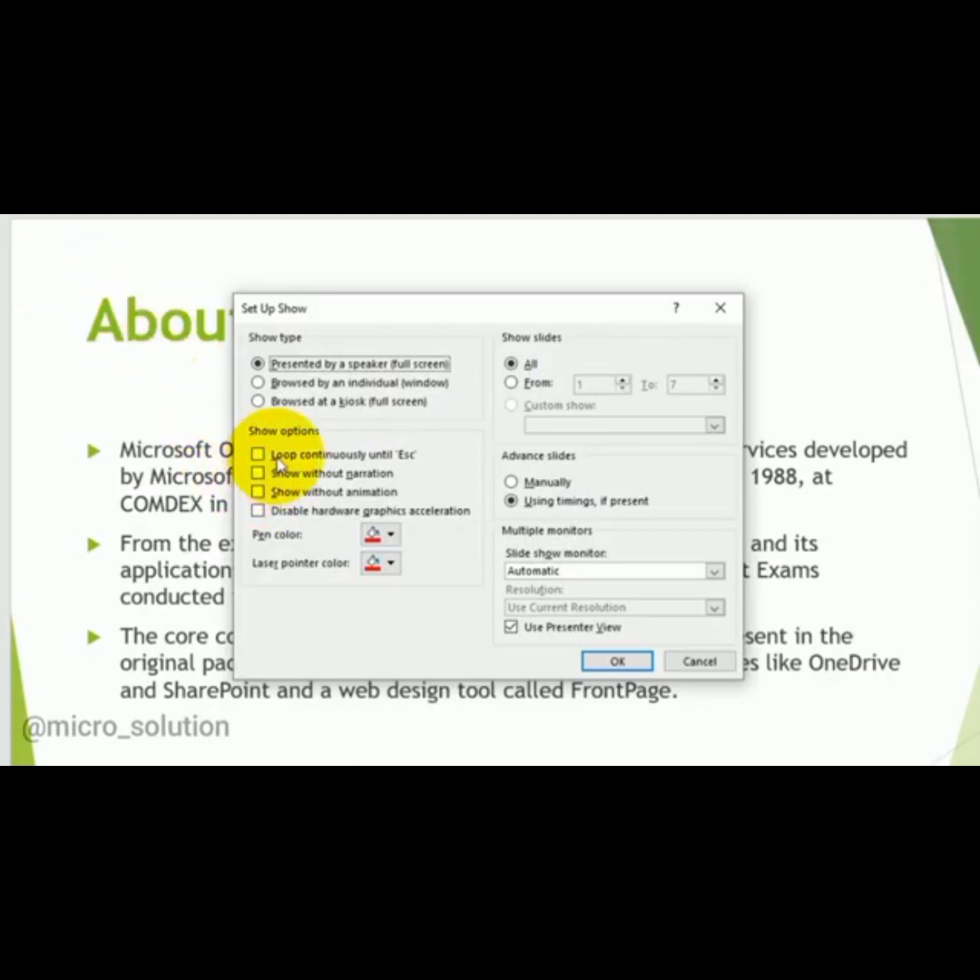
left_click(276, 456)
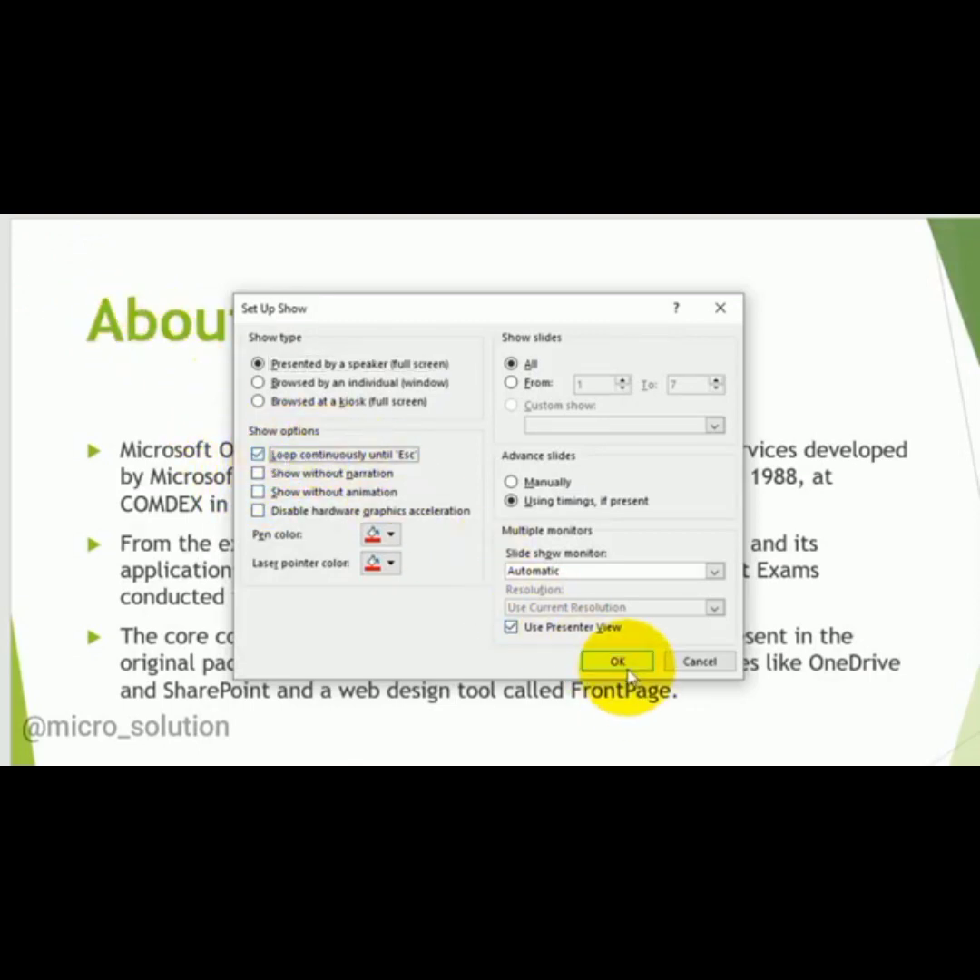
left_click(628, 671)
left_click(109, 521)
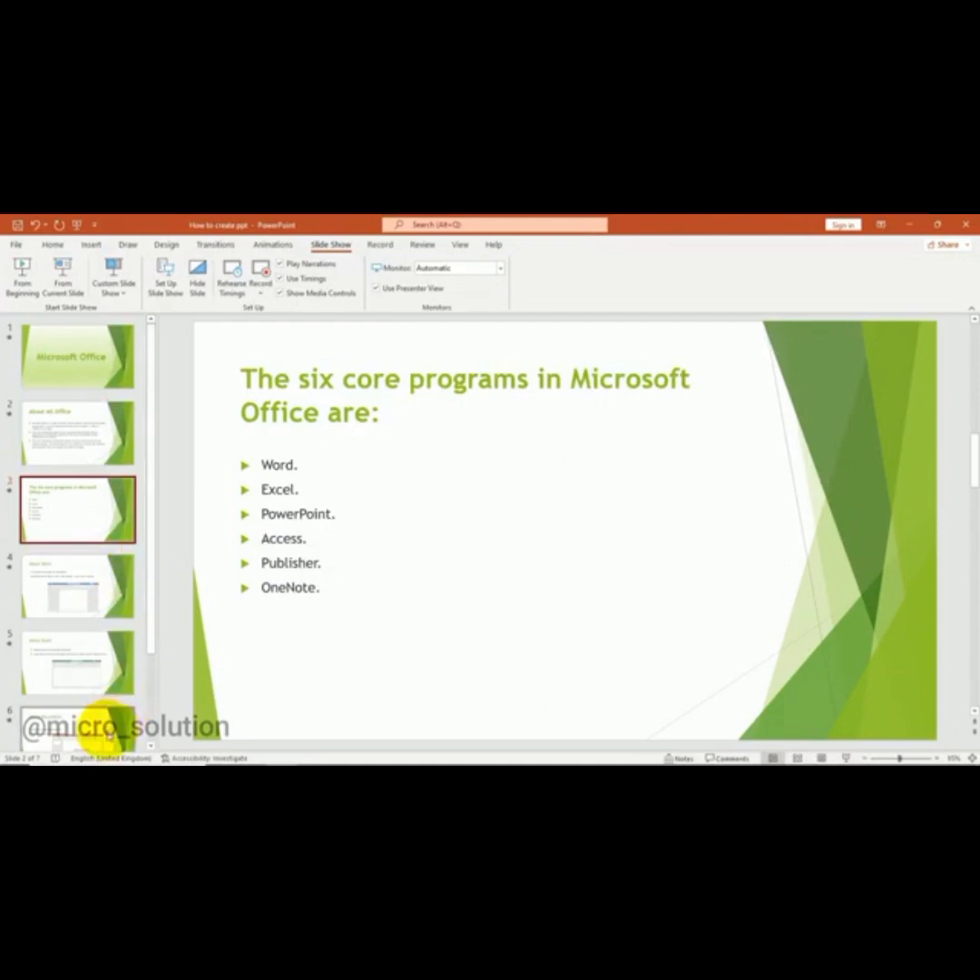
Step: Delete slides 3–6, leaving Microsoft Office, About MS Office and Thankyou, then start the show
left_click(104, 728, "shift")
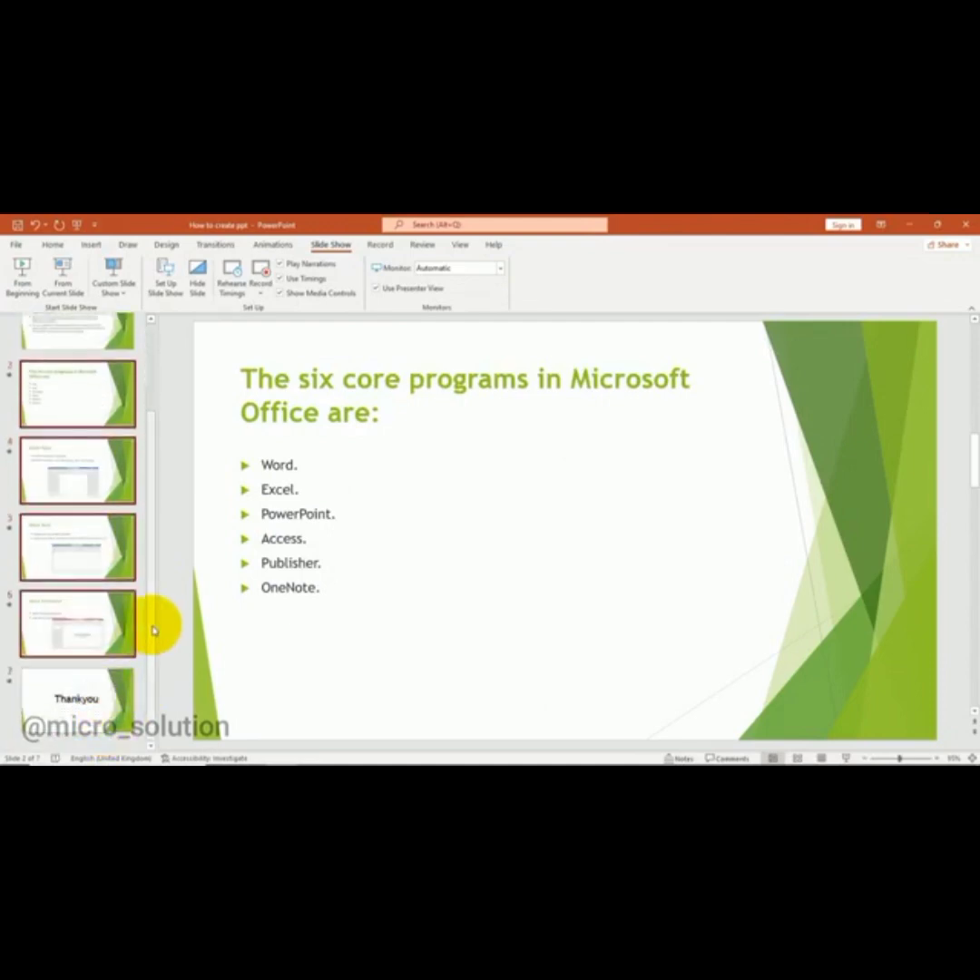
key("Delete")
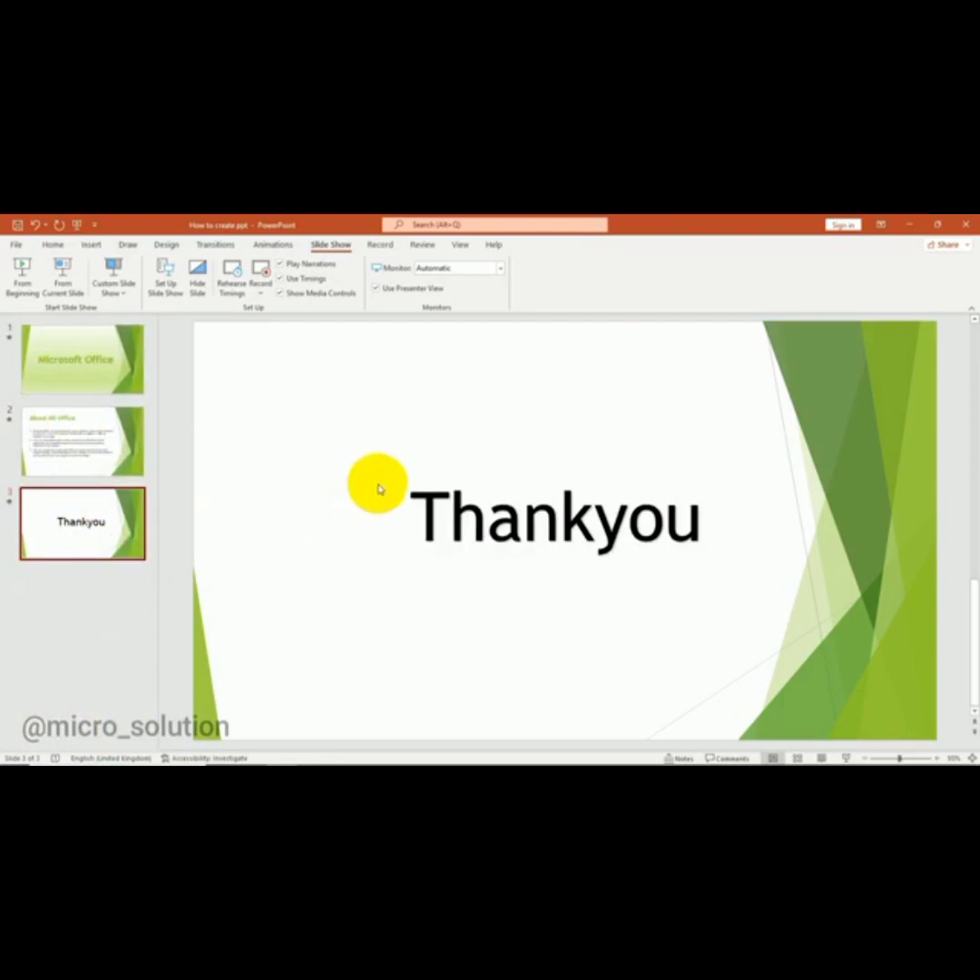
key("F5")
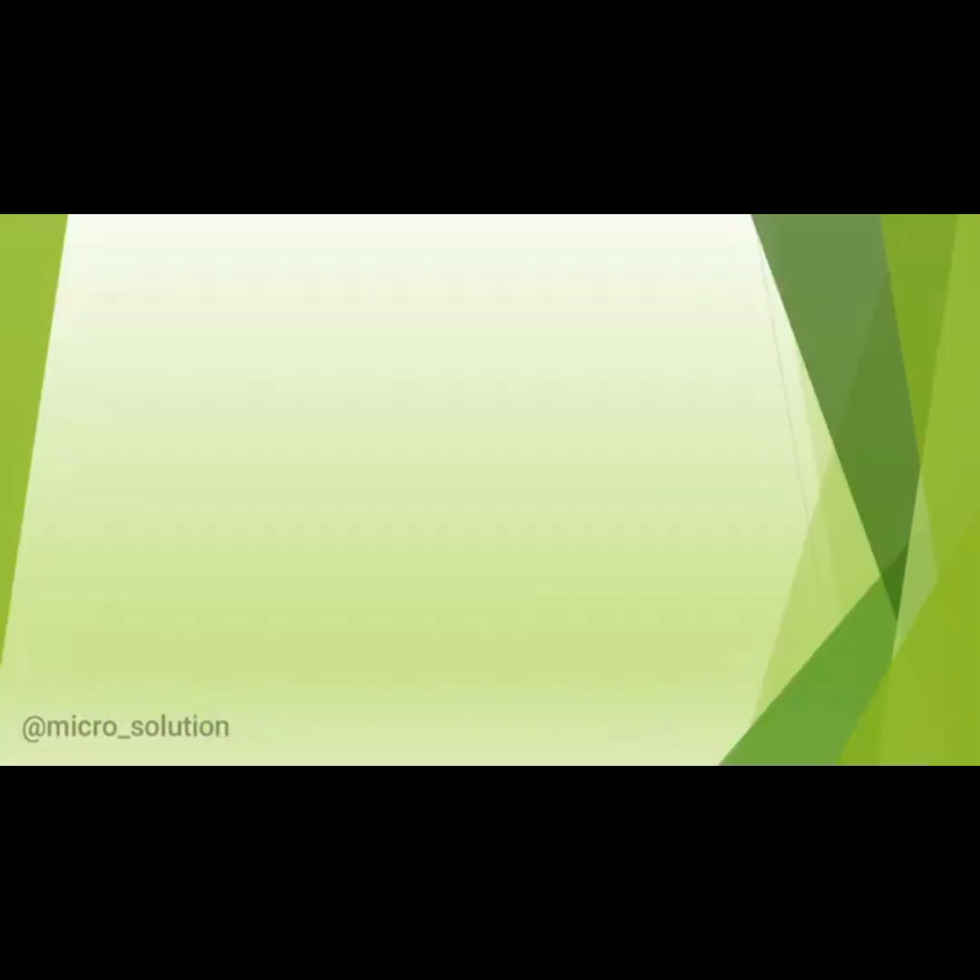
Step: End the show and tick After so the Microsoft Office title slide advances automatically
key("Escape")
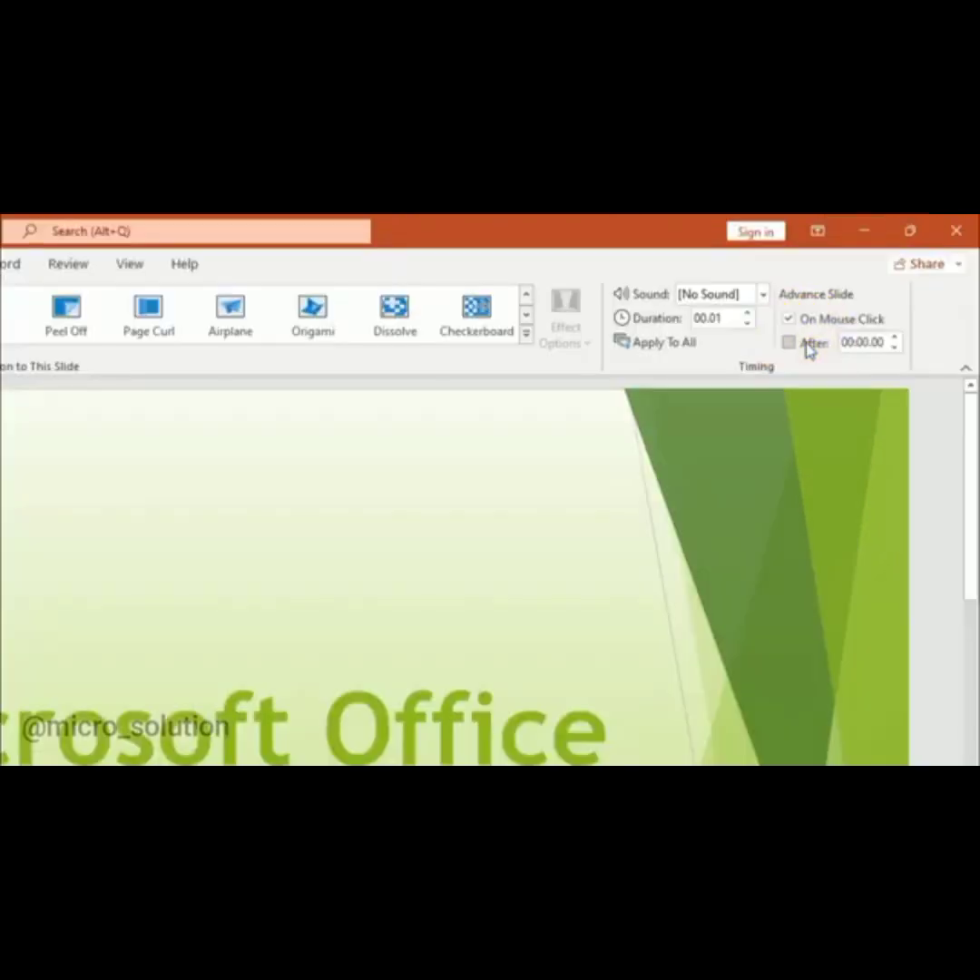
left_click(805, 342)
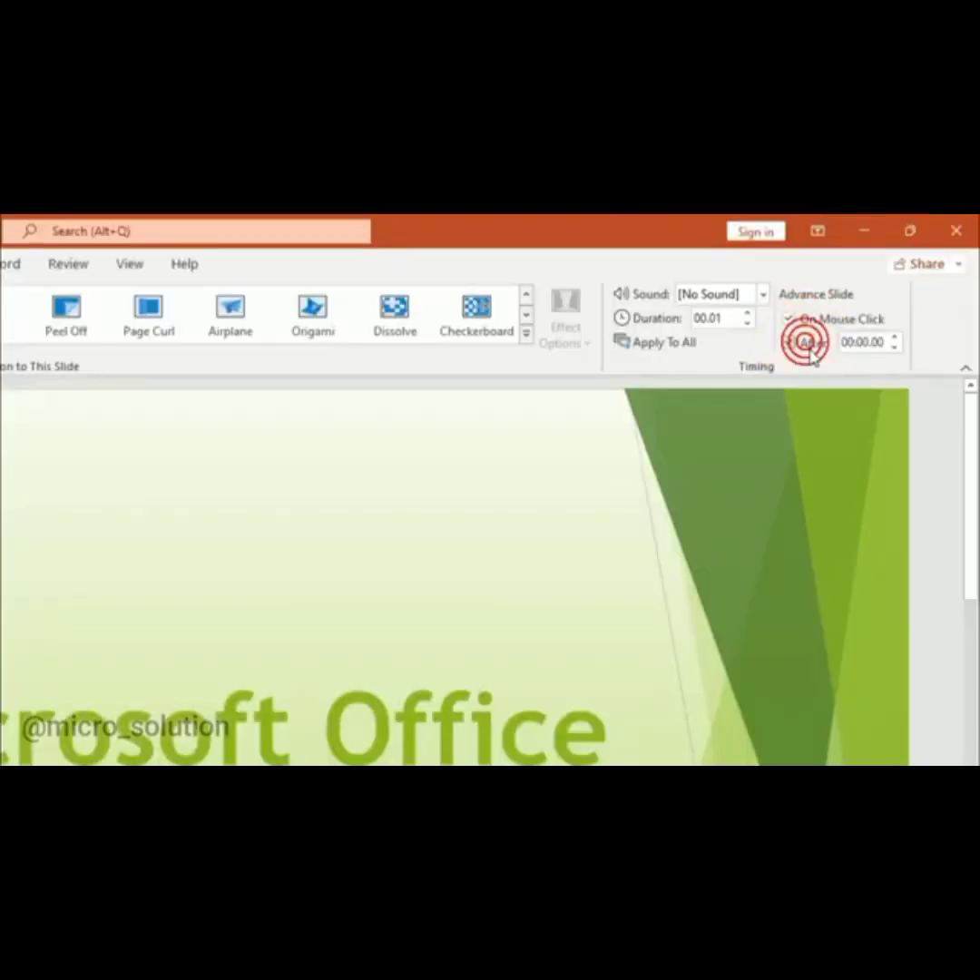